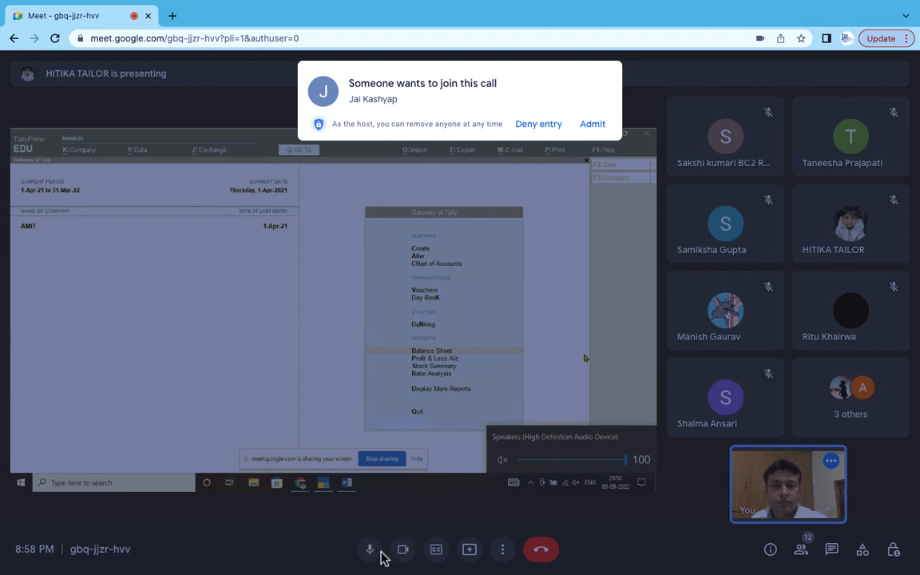
Admit the waiting participant to the call and turn off the camera and microphone
{"action": "left_click", "coordinate": [595, 128]}
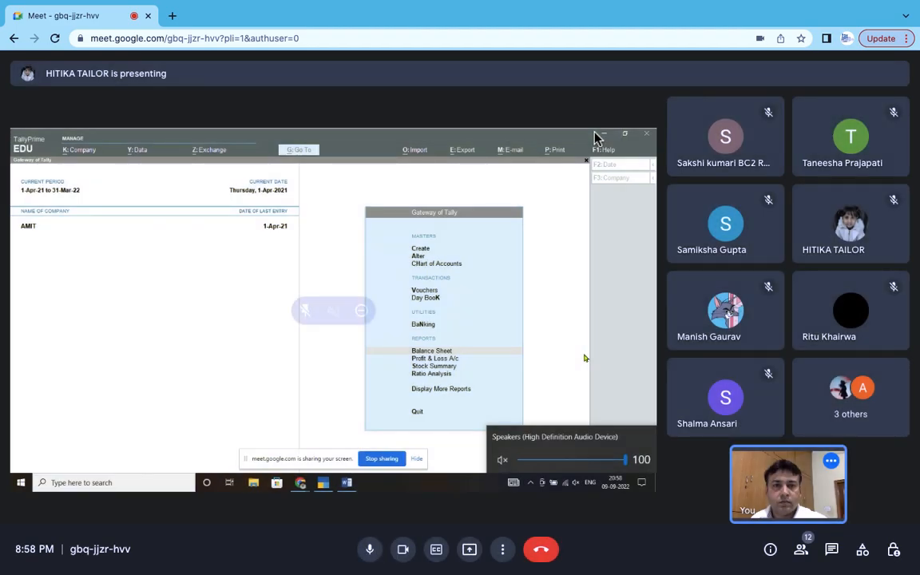
{"action": "left_click", "coordinate": [399, 557]}
{"action": "left_click", "coordinate": [379, 559]}
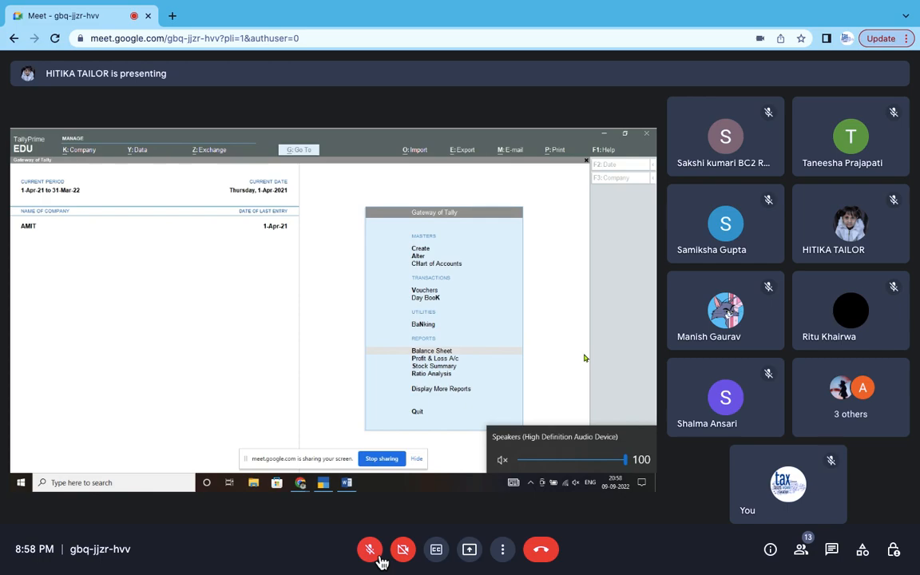
Turn the microphone and camera back on and admit the four participants who ask to join
{"action": "left_click", "coordinate": [380, 559]}
{"action": "left_click", "coordinate": [409, 559]}
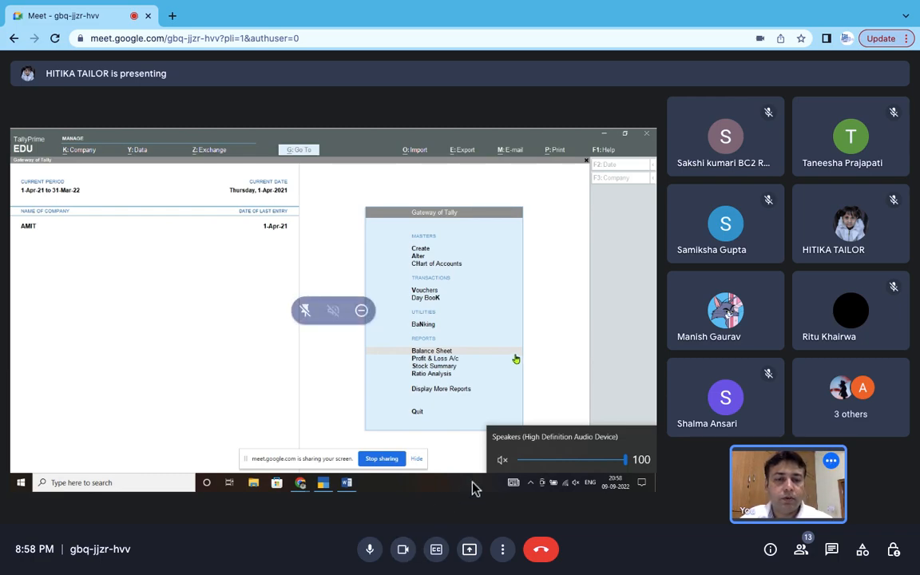
{"action": "mouse_move", "coordinate": [607, 7]}
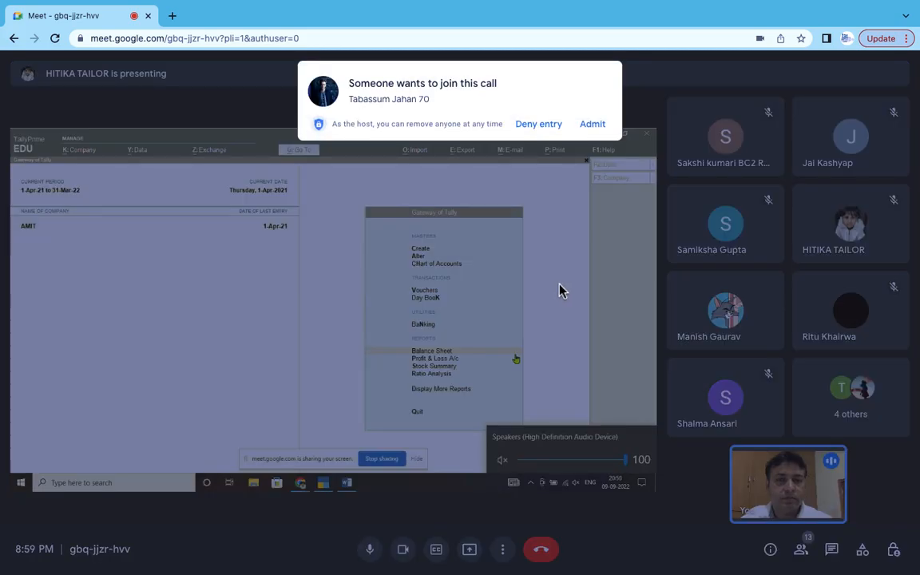
{"action": "left_click", "coordinate": [597, 126]}
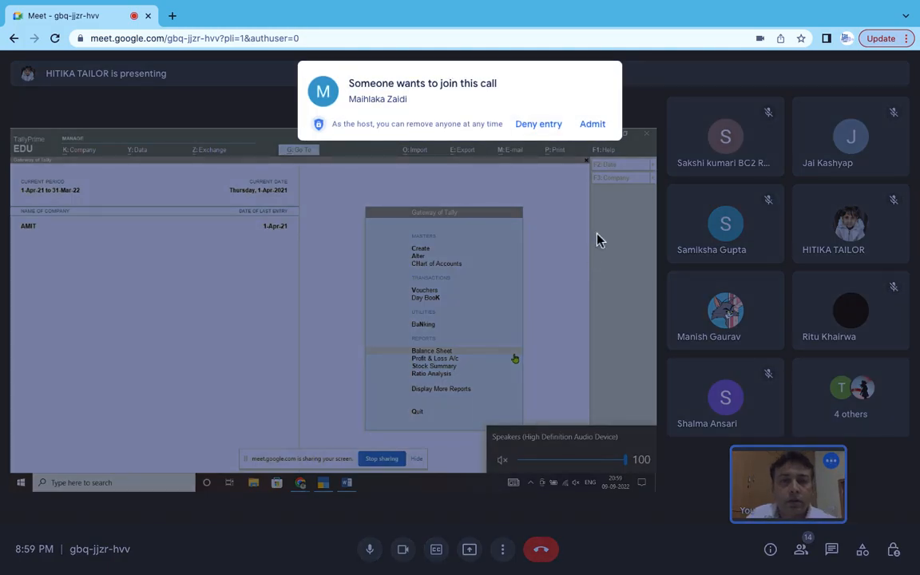
{"action": "left_click", "coordinate": [596, 136]}
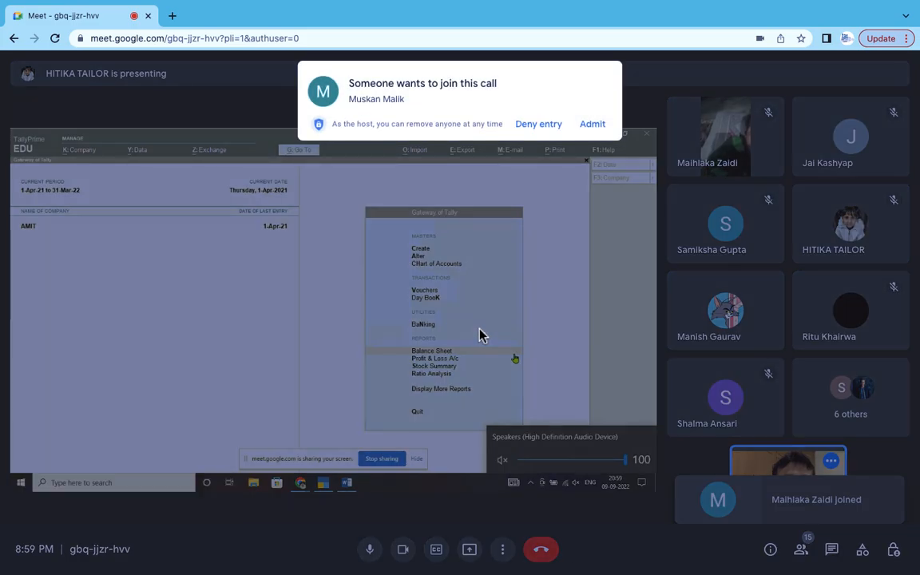
{"action": "left_click", "coordinate": [592, 125]}
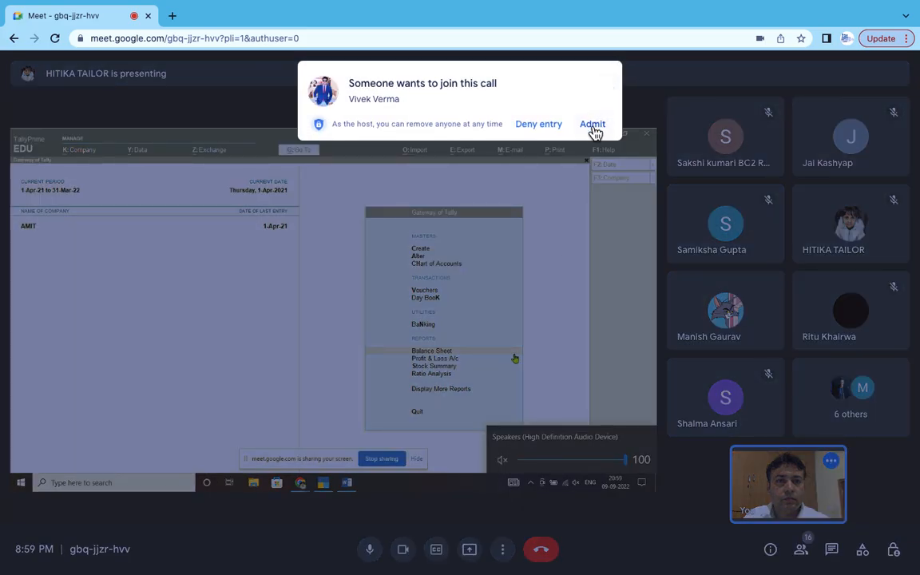
{"action": "left_click", "coordinate": [593, 126]}
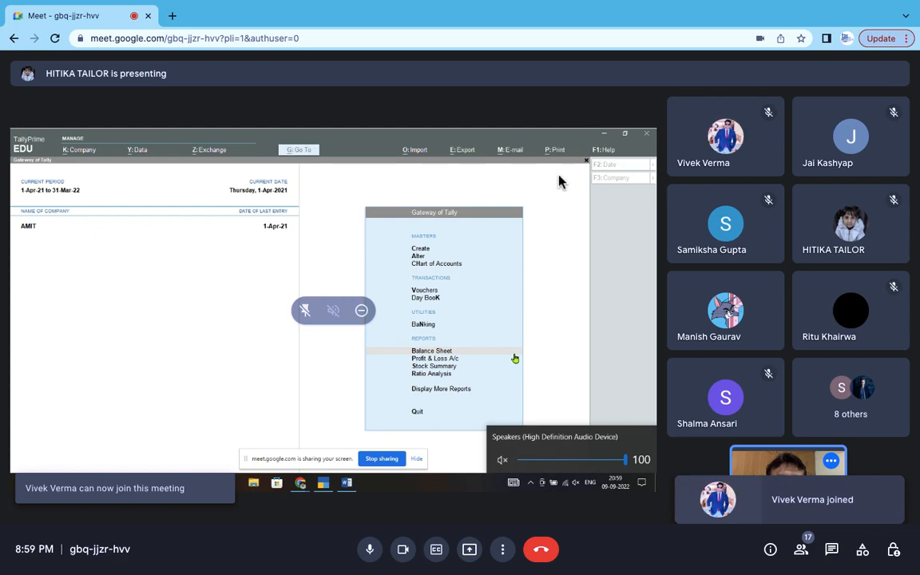
Turn off the camera, and mute and unmute the microphone
{"action": "left_click", "coordinate": [411, 559]}
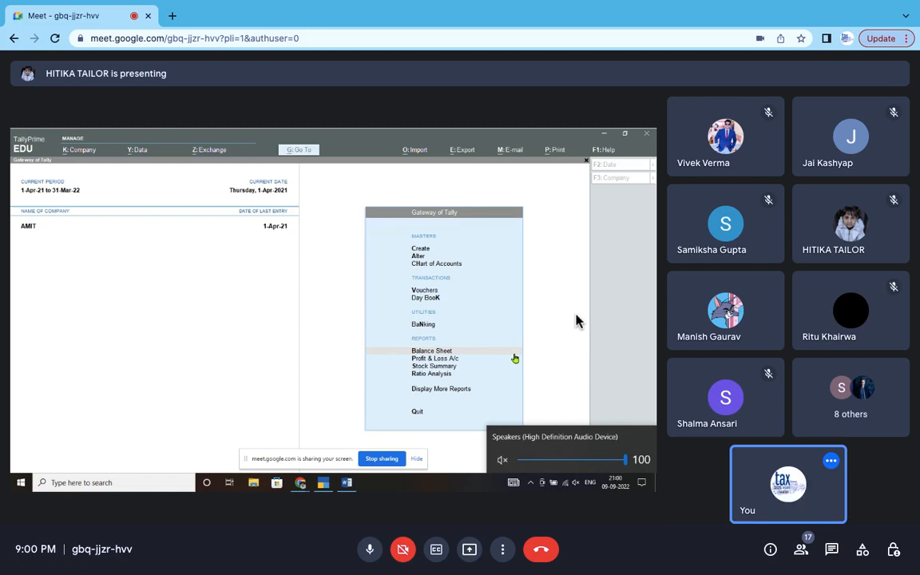
{"action": "left_click", "coordinate": [372, 554]}
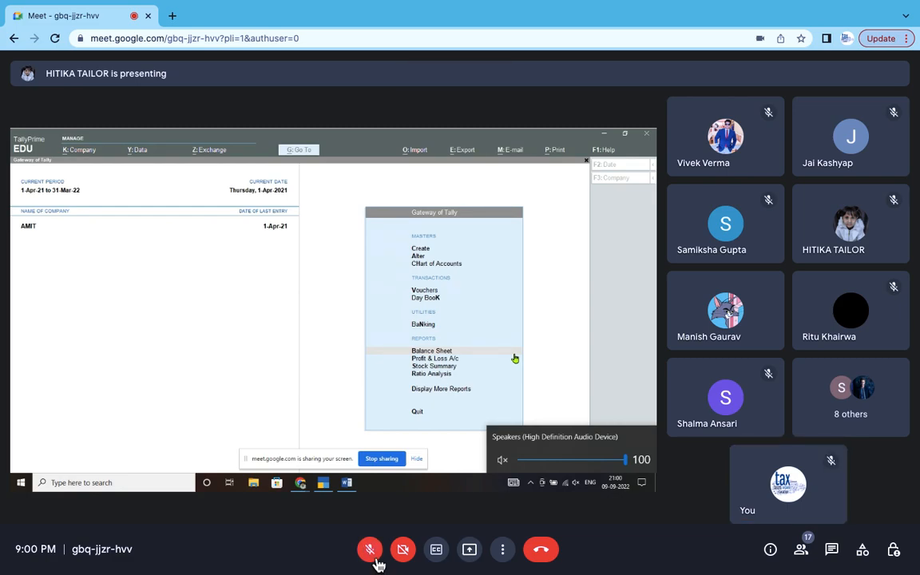
{"action": "left_click", "coordinate": [378, 561]}
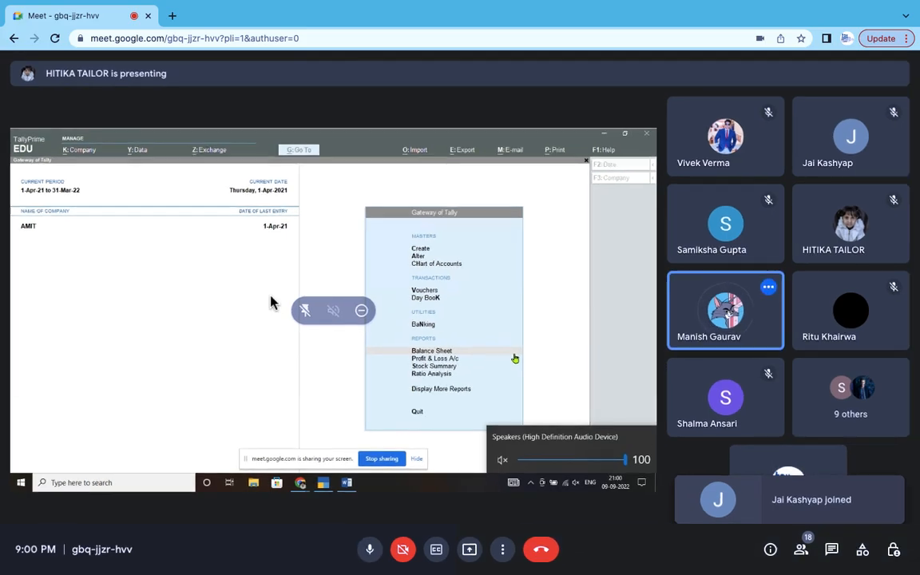
Enlarge the shared presentation to follow the Gateway of Tally screen and the For Banks section of the document
{"action": "scroll", "coordinate": [271, 296], "scroll_direction": "up", "scroll_amount": 2}
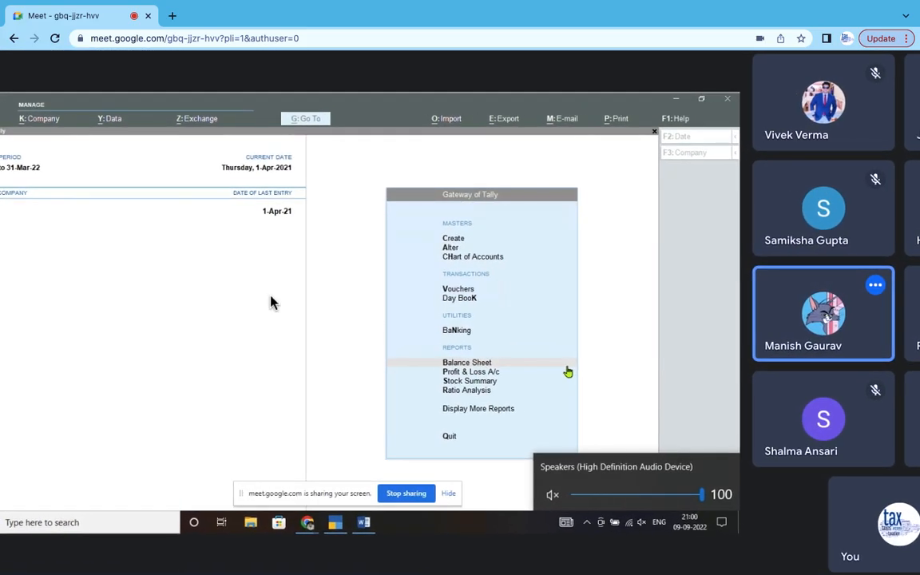
{"action": "scroll", "coordinate": [271, 302], "scroll_direction": "left", "scroll_amount": 2}
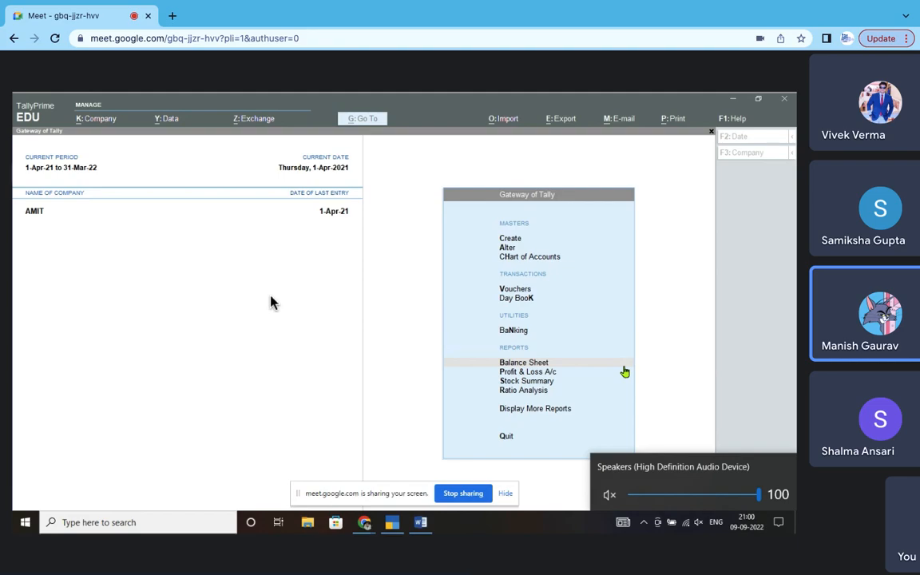
{"action": "scroll", "coordinate": [271, 302], "scroll_direction": "down", "scroll_amount": 1}
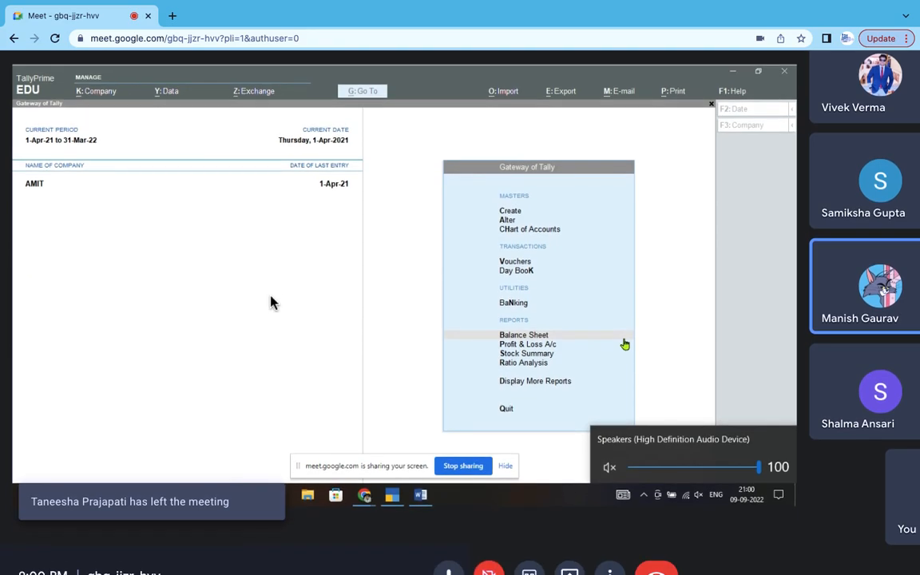
{"action": "scroll", "coordinate": [271, 302], "scroll_direction": "up", "scroll_amount": 1}
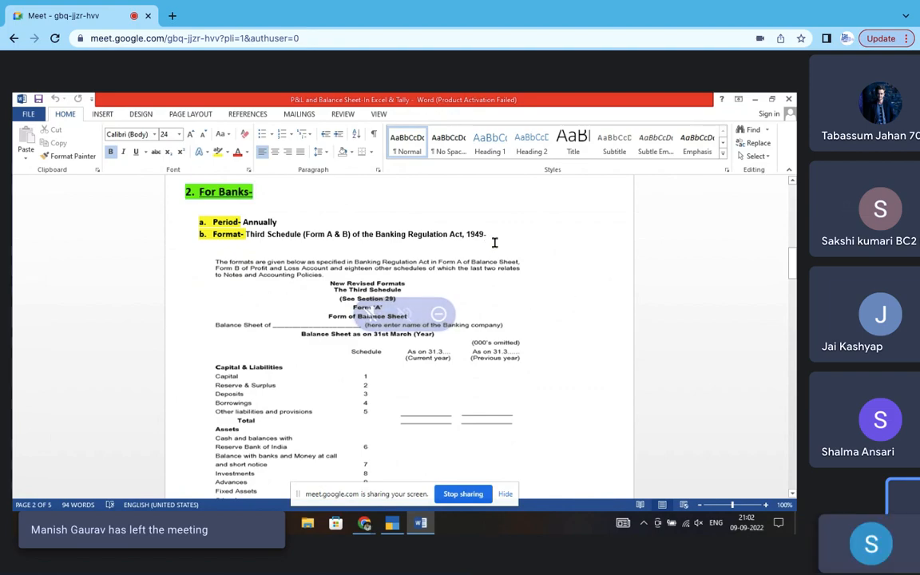
{"action": "scroll", "coordinate": [592, 365], "scroll_direction": "down", "scroll_amount": 3}
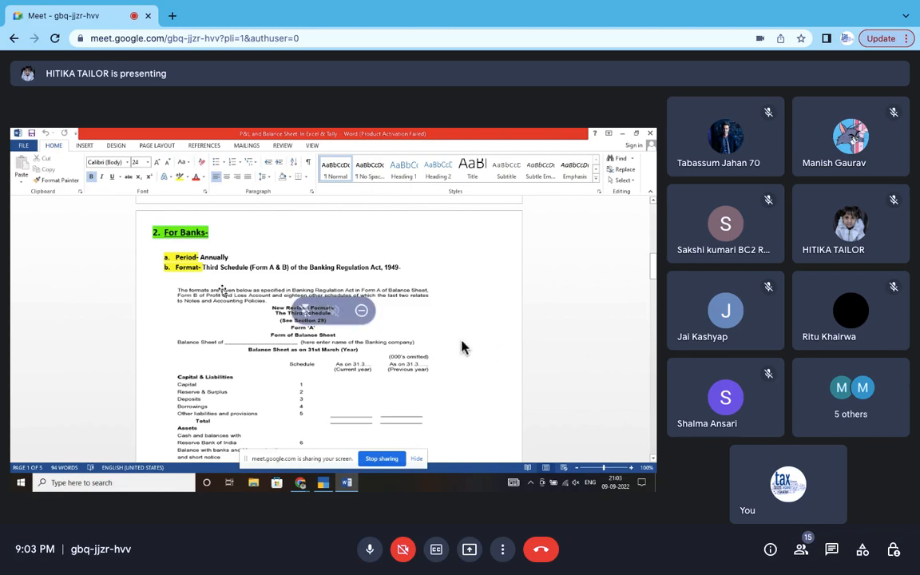
{"action": "scroll", "coordinate": [462, 347], "scroll_direction": "up", "scroll_amount": 5}
{"action": "scroll", "coordinate": [462, 347], "scroll_direction": "left", "scroll_amount": 2}
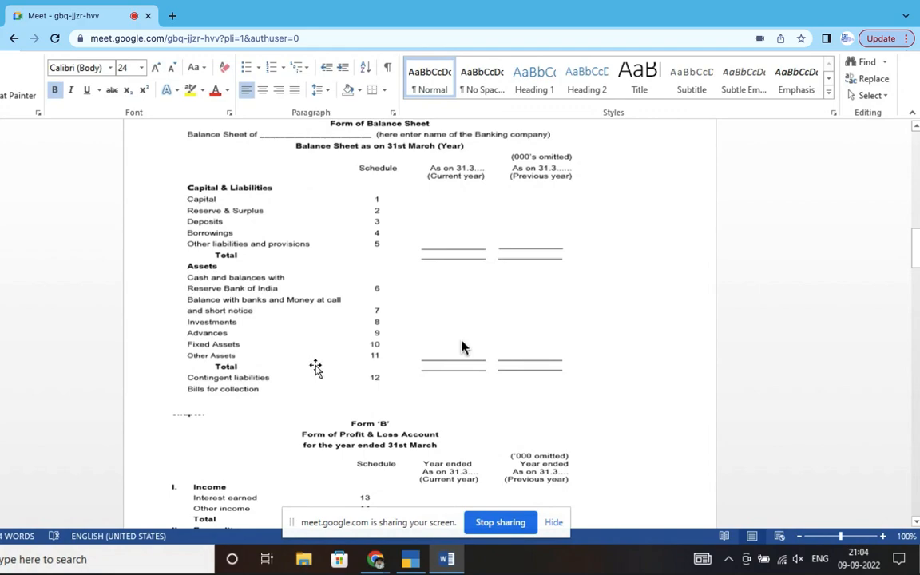
Examine the bank formats in the document, covering the Form A balance sheet and the Form B profit and loss account
{"action": "scroll", "coordinate": [462, 348], "scroll_direction": "down", "scroll_amount": 2}
{"action": "scroll", "coordinate": [462, 347], "scroll_direction": "up", "scroll_amount": 3}
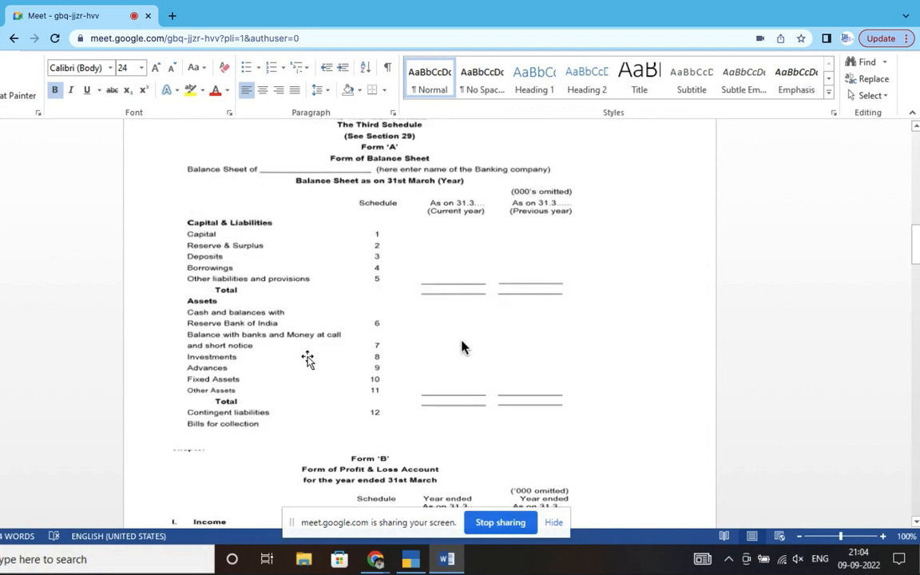
{"action": "scroll", "coordinate": [462, 348], "scroll_direction": "down", "scroll_amount": 5}
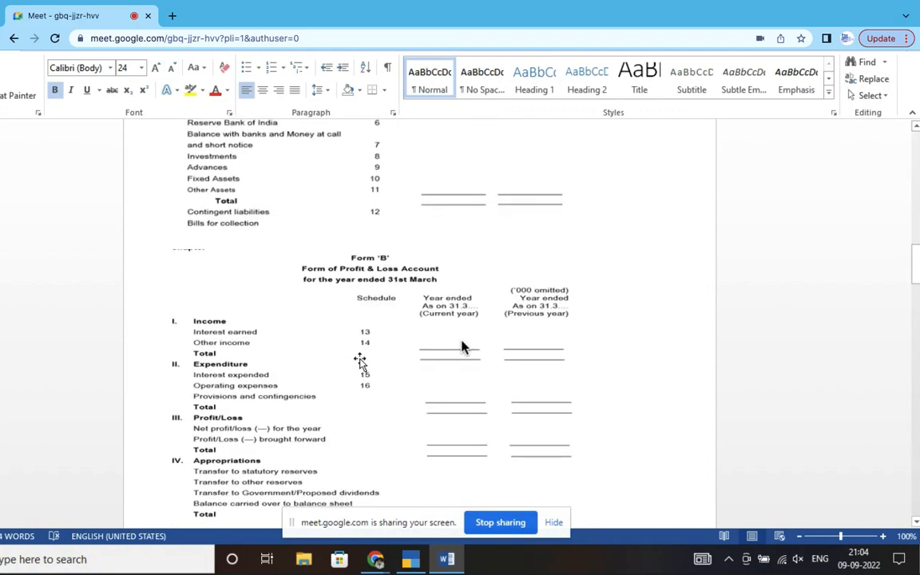
{"action": "scroll", "coordinate": [462, 348], "scroll_direction": "down", "scroll_amount": 3}
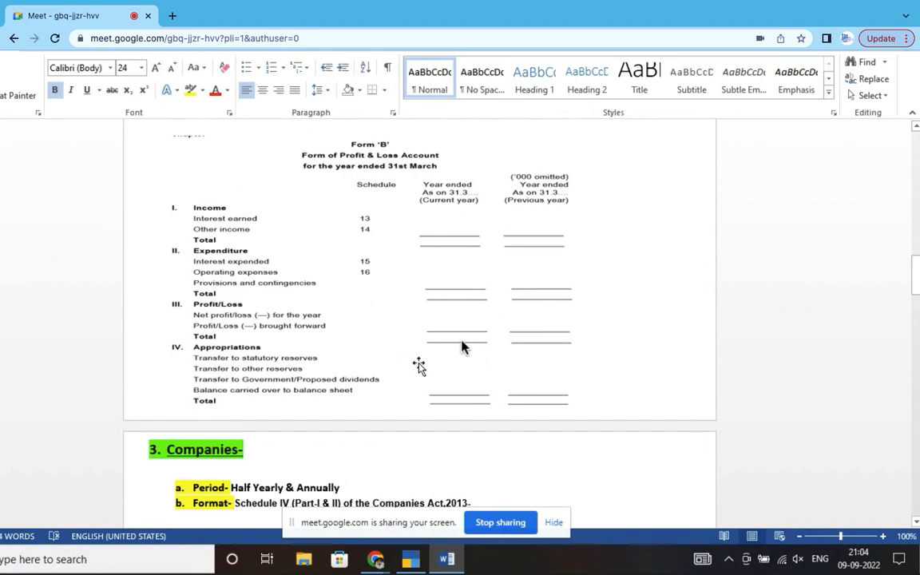
{"action": "scroll", "coordinate": [462, 347], "scroll_direction": "down", "scroll_amount": 4}
{"action": "scroll", "coordinate": [462, 347], "scroll_direction": "up", "scroll_amount": 1}
{"action": "scroll", "coordinate": [462, 346], "scroll_direction": "down", "scroll_amount": 1}
{"action": "scroll", "coordinate": [462, 347], "scroll_direction": "up", "scroll_amount": 5}
{"action": "scroll", "coordinate": [462, 346], "scroll_direction": "down", "scroll_amount": 4}
Correct the schedule number in the Companies section's Format line to Schedule VI
{"action": "scroll", "coordinate": [461, 347], "scroll_direction": "down", "scroll_amount": 4}
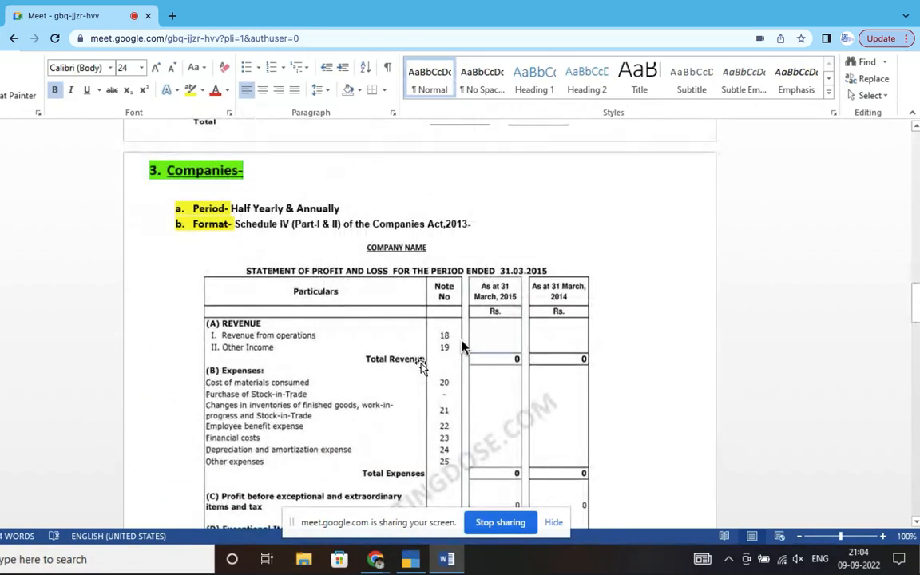
{"action": "scroll", "coordinate": [462, 347], "scroll_direction": "down", "scroll_amount": 1}
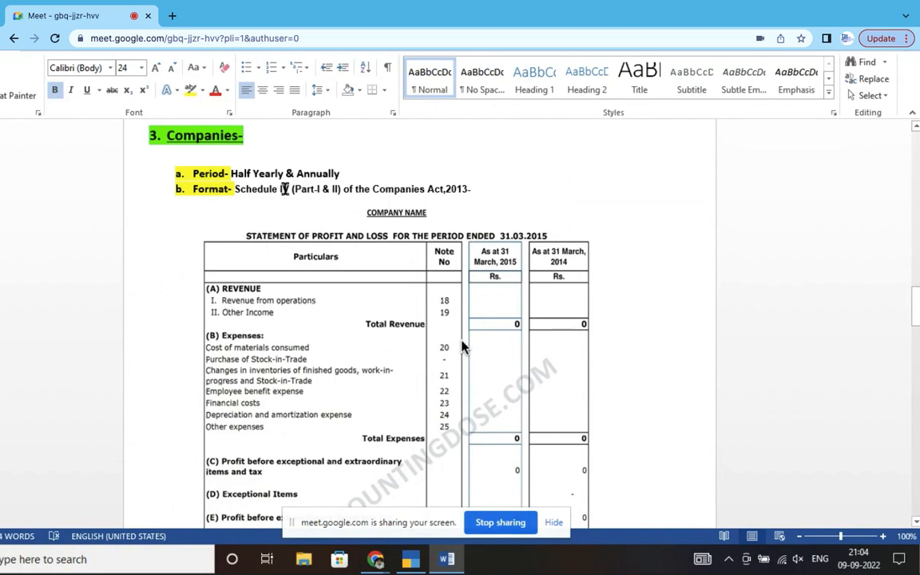
{"action": "left_click", "coordinate": [285, 190]}
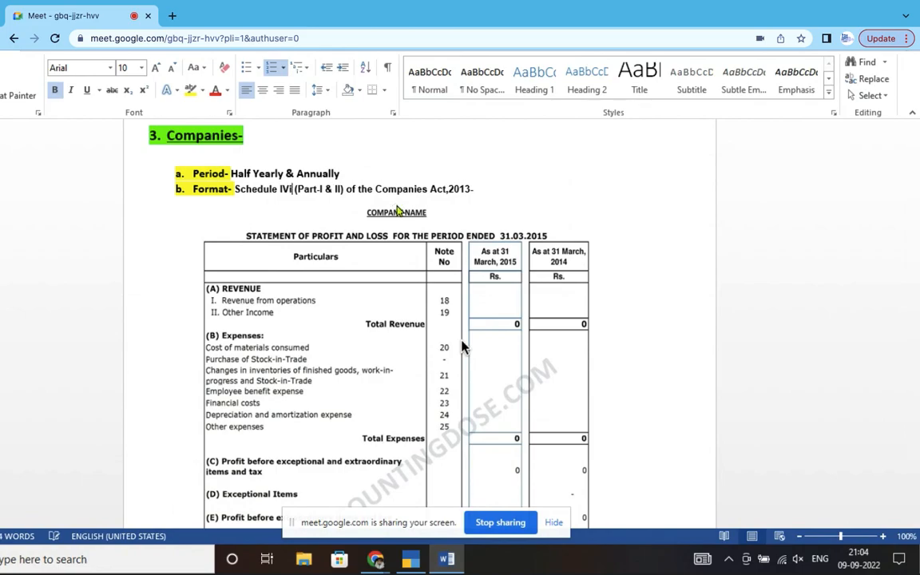
{"action": "type", "text": "I"}
{"action": "key", "text": "BackSpace"}
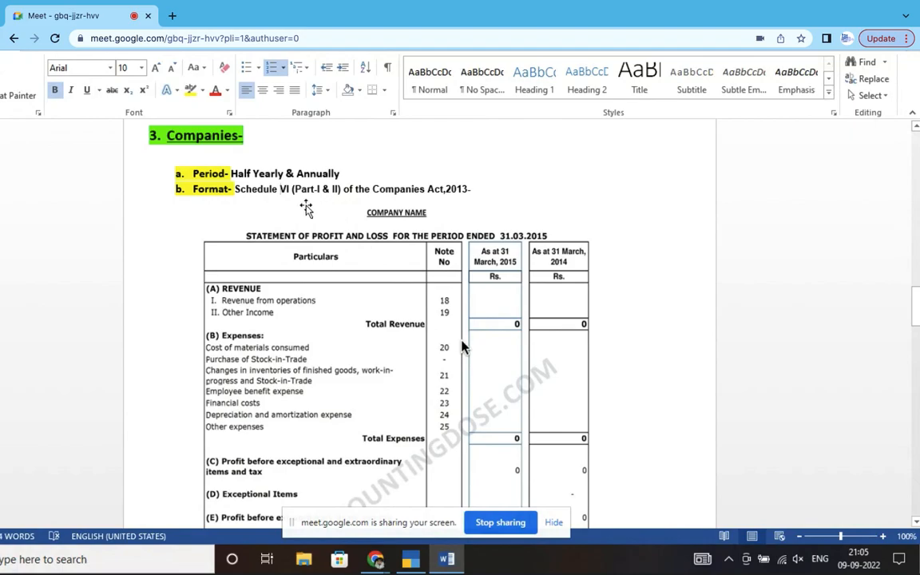
Examine the company formats, from the Statement of Profit and Loss through to the Balance Sheet as on 31.03.2015
{"action": "scroll", "coordinate": [307, 210], "scroll_direction": "down", "scroll_amount": 2}
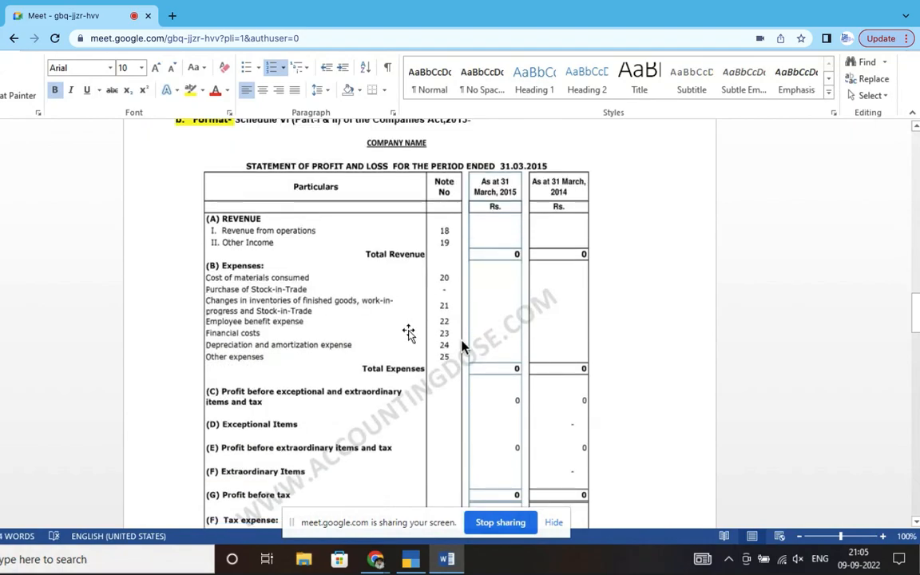
{"action": "scroll", "coordinate": [408, 331], "scroll_direction": "down", "scroll_amount": 1}
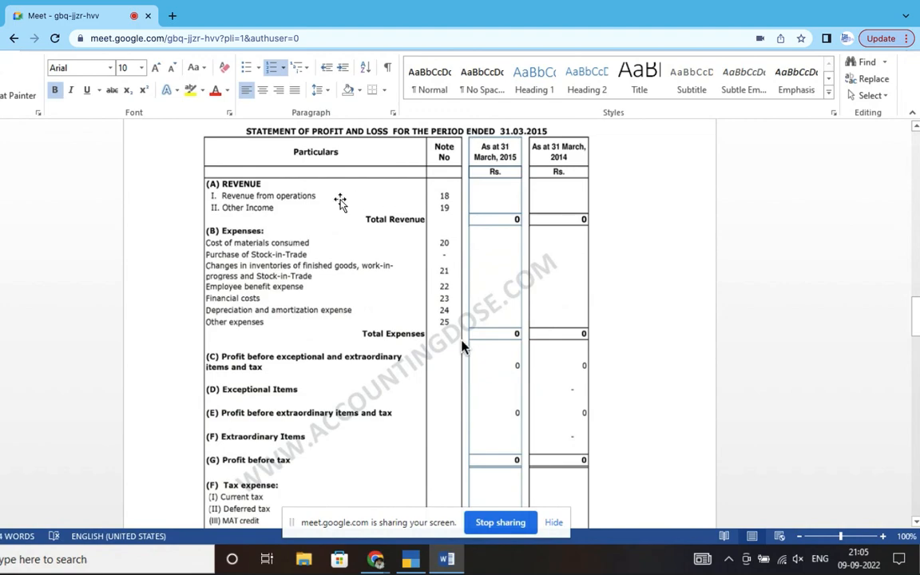
{"action": "scroll", "coordinate": [344, 200], "scroll_direction": "down", "scroll_amount": 2}
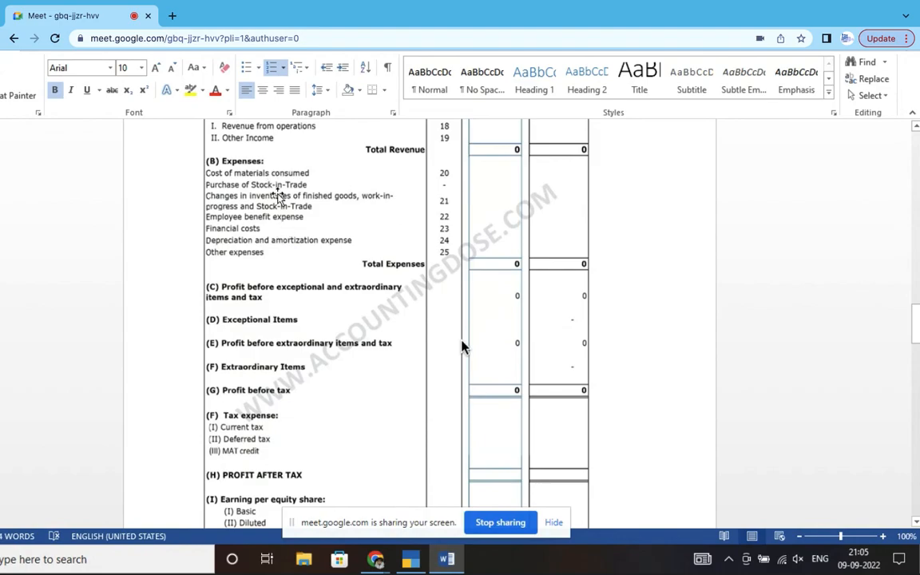
{"action": "scroll", "coordinate": [278, 197], "scroll_direction": "down", "scroll_amount": 1}
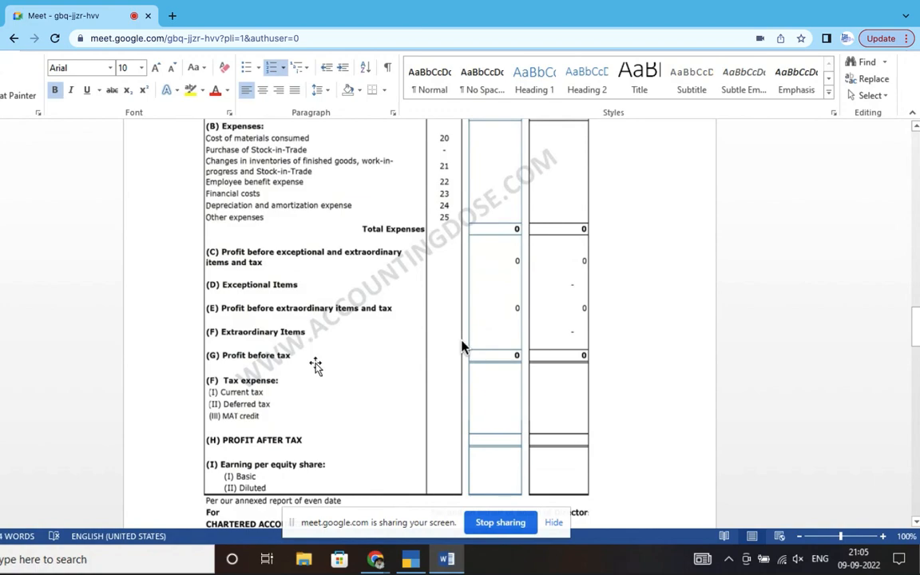
{"action": "scroll", "coordinate": [318, 345], "scroll_direction": "down", "scroll_amount": 1}
{"action": "scroll", "coordinate": [309, 366], "scroll_direction": "down", "scroll_amount": 1}
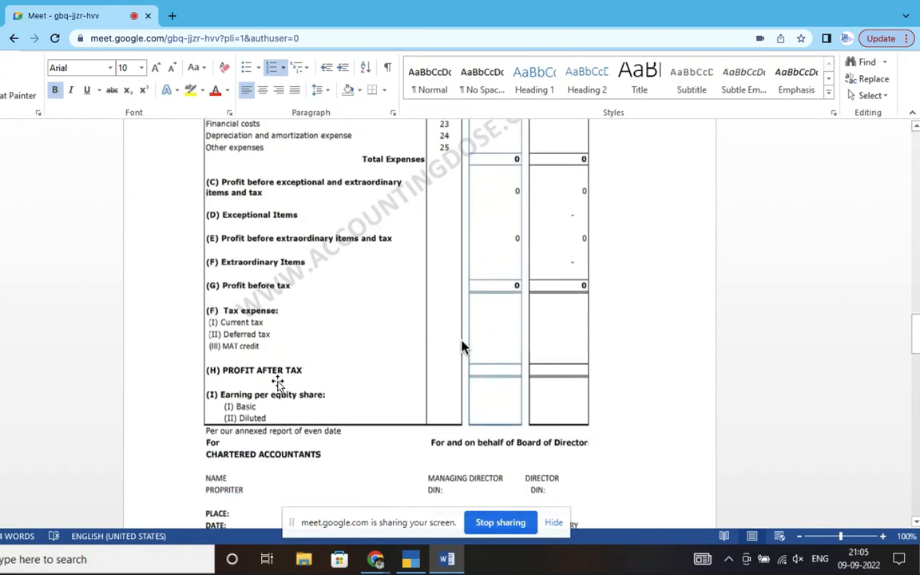
{"action": "scroll", "coordinate": [324, 370], "scroll_direction": "down", "scroll_amount": 3}
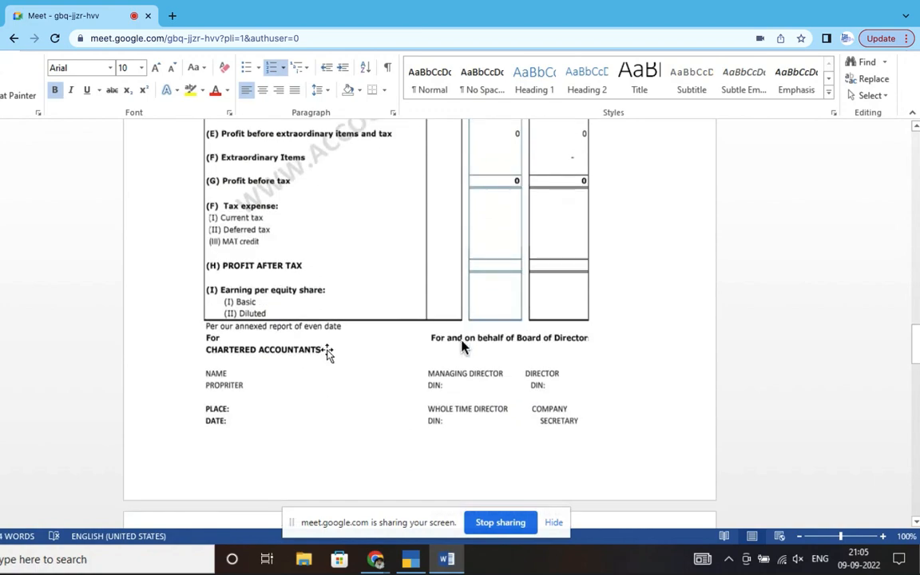
{"action": "scroll", "coordinate": [344, 304], "scroll_direction": "down", "scroll_amount": 3}
{"action": "scroll", "coordinate": [332, 305], "scroll_direction": "down", "scroll_amount": 8}
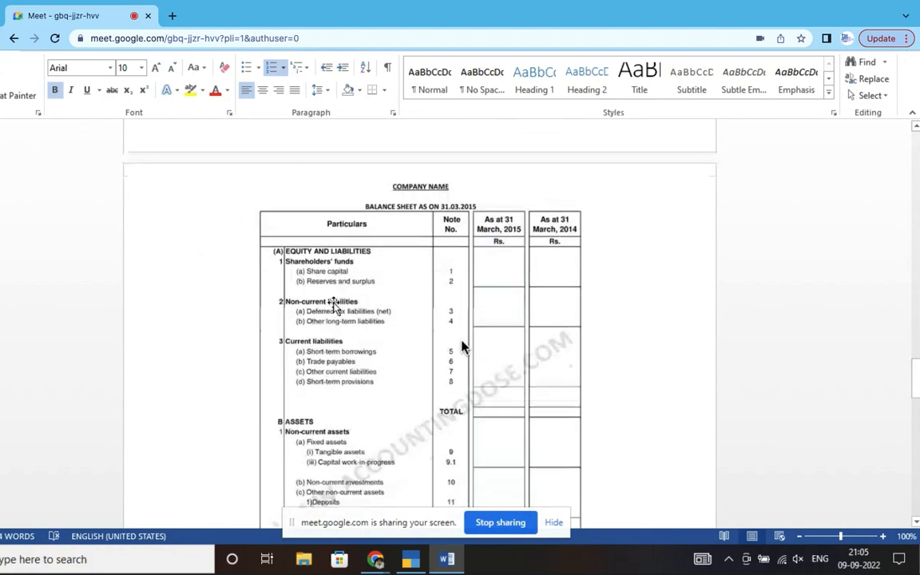
{"action": "scroll", "coordinate": [335, 305], "scroll_direction": "down", "scroll_amount": 1}
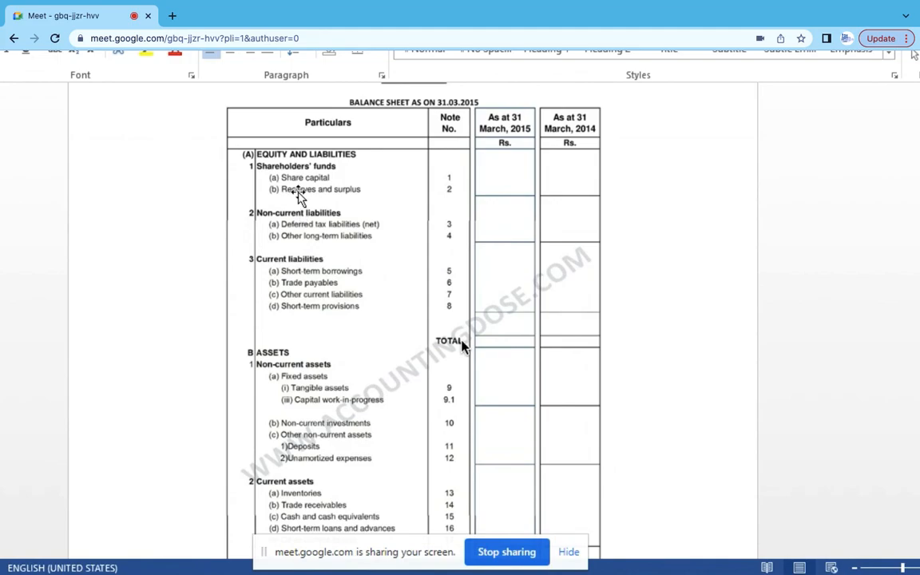
Admit the two further participants who ask to join the call
{"action": "double_click", "coordinate": [461, 346]}
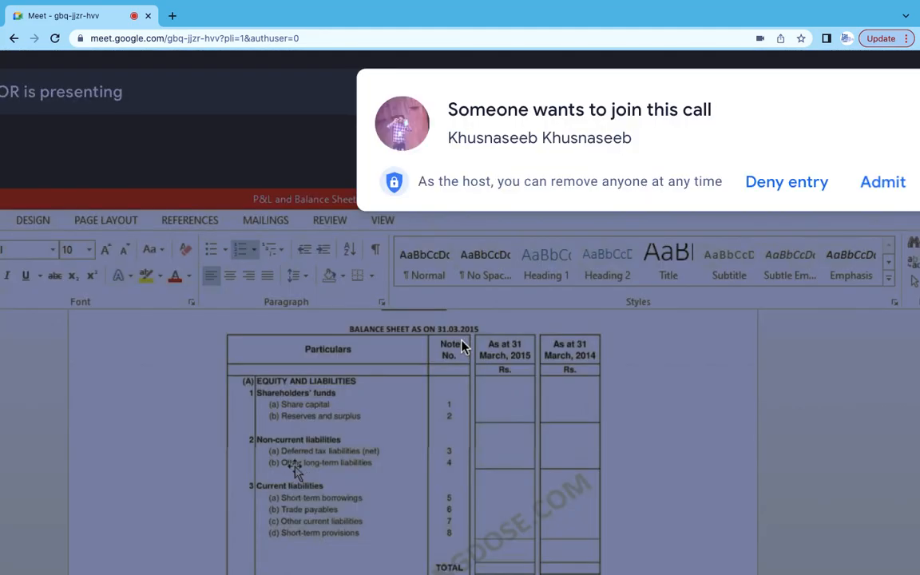
{"action": "left_click", "coordinate": [893, 187]}
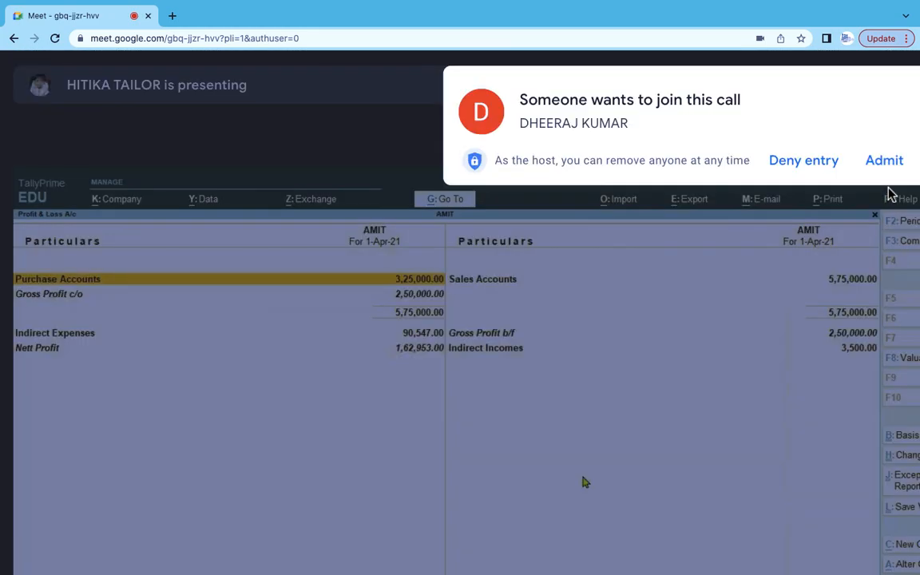
{"action": "left_click", "coordinate": [893, 168]}
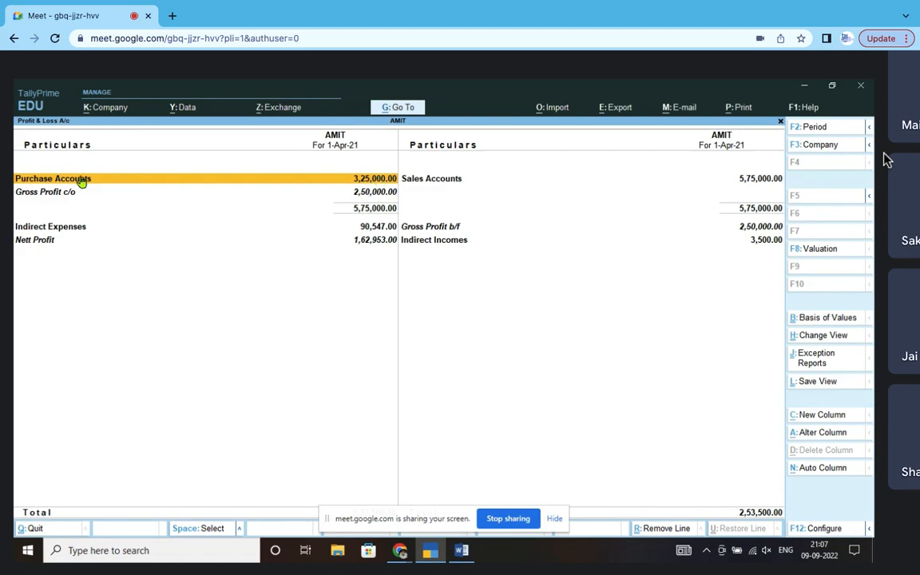
Expand and collapse the Purchase Accounts detail, and expand Indirect Expenses into its individual ledger accounts in the Profit & Loss A/c
{"action": "key", "text": "shift+Return"}
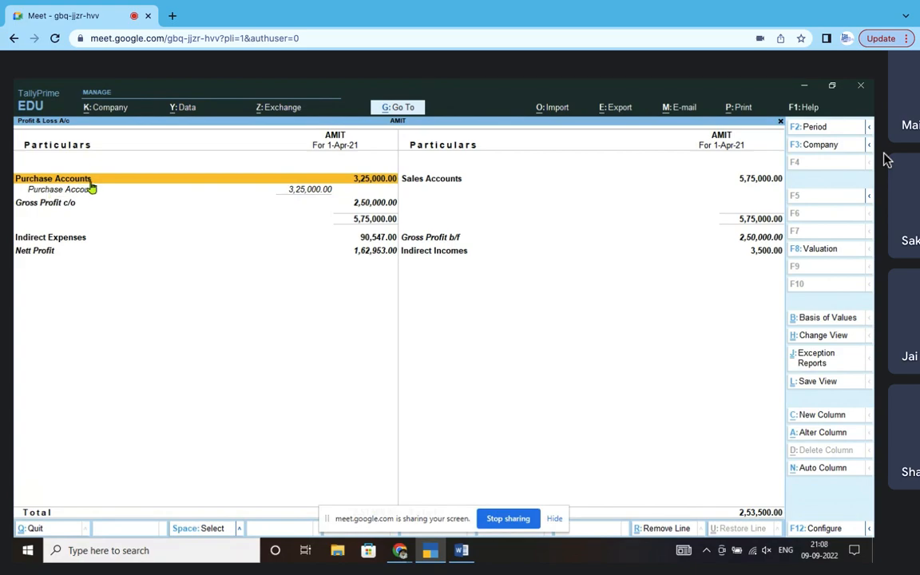
{"action": "key", "text": "shift+Return"}
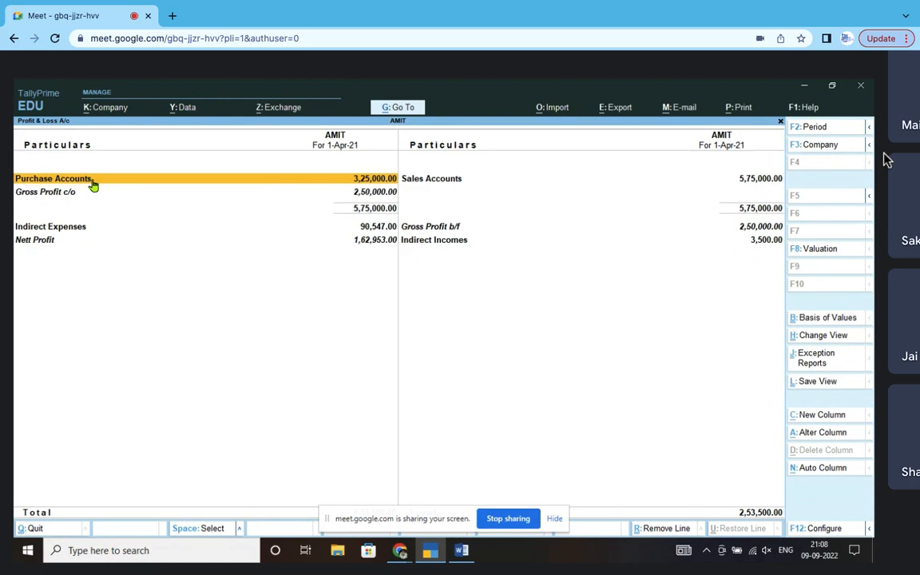
{"action": "left_click", "coordinate": [61, 231]}
{"action": "key", "text": "shift+Return"}
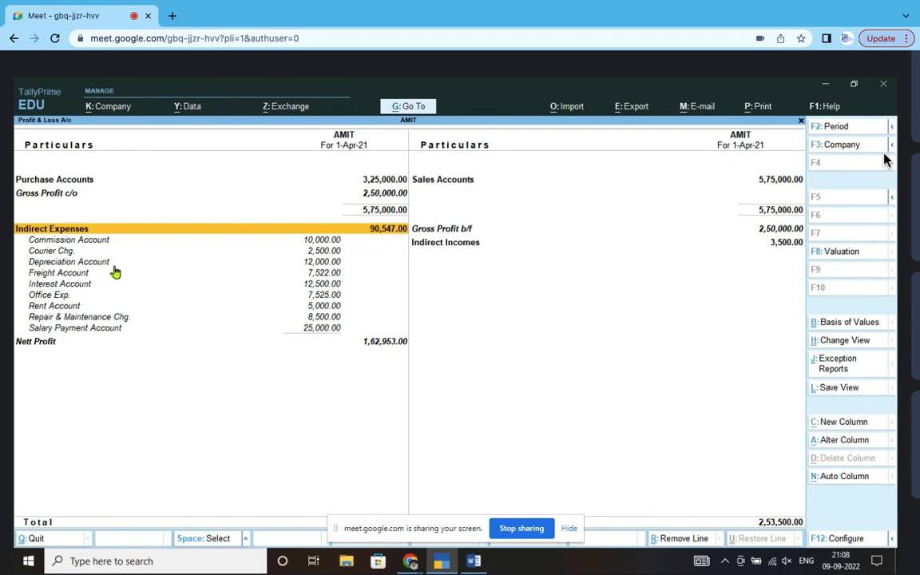
Drill down from Commission Account through April to its SBI ACCOUNT payment voucher, and return to the Profit & Loss A/c
{"action": "left_click", "coordinate": [68, 241]}
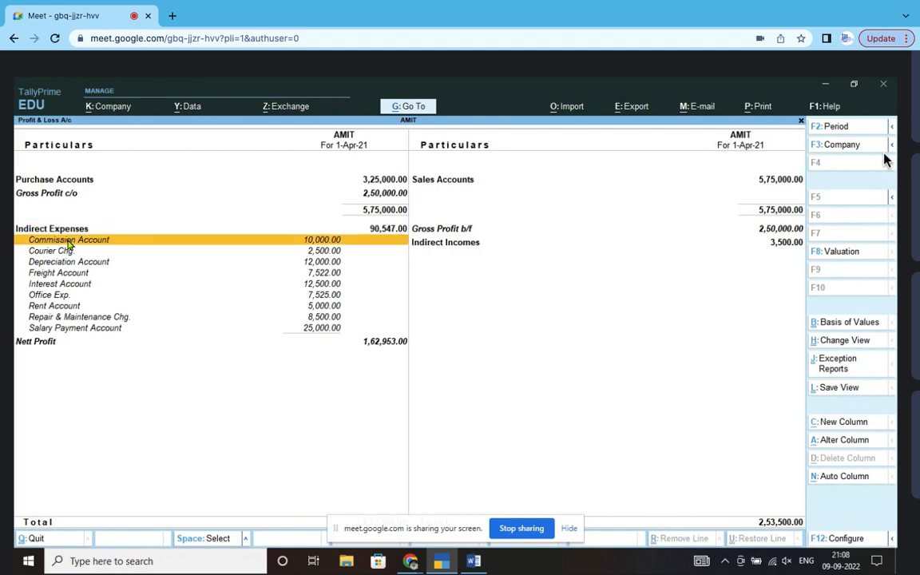
{"action": "left_click", "coordinate": [68, 242]}
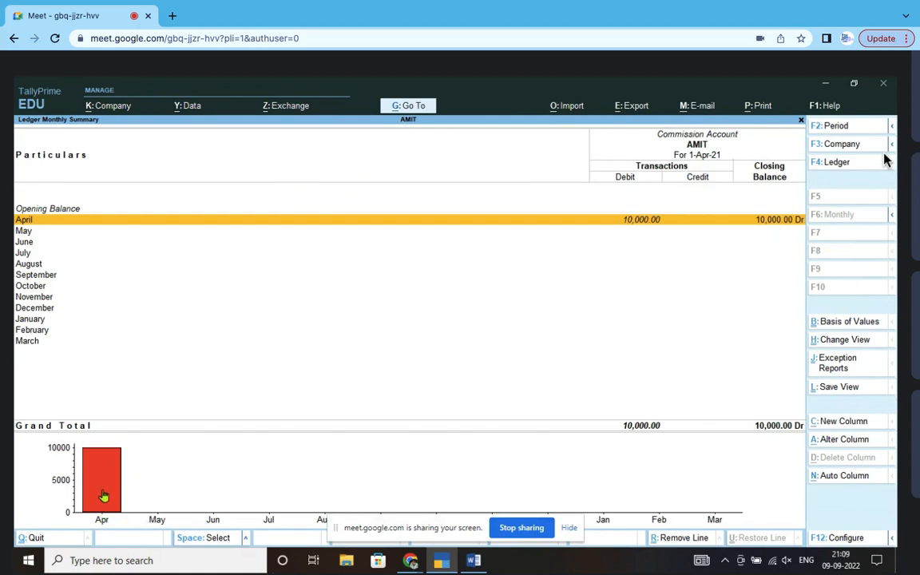
{"action": "left_click", "coordinate": [23, 223]}
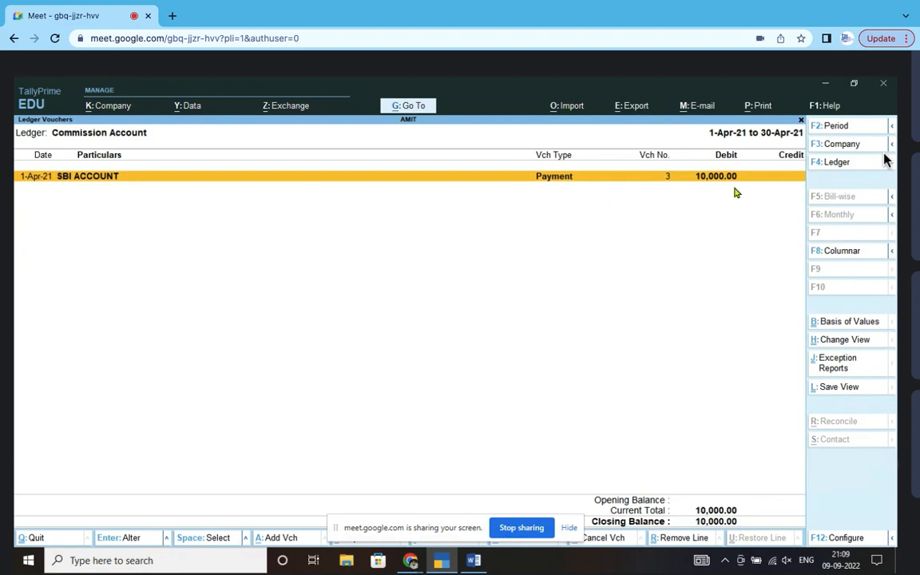
{"action": "left_click", "coordinate": [98, 182]}
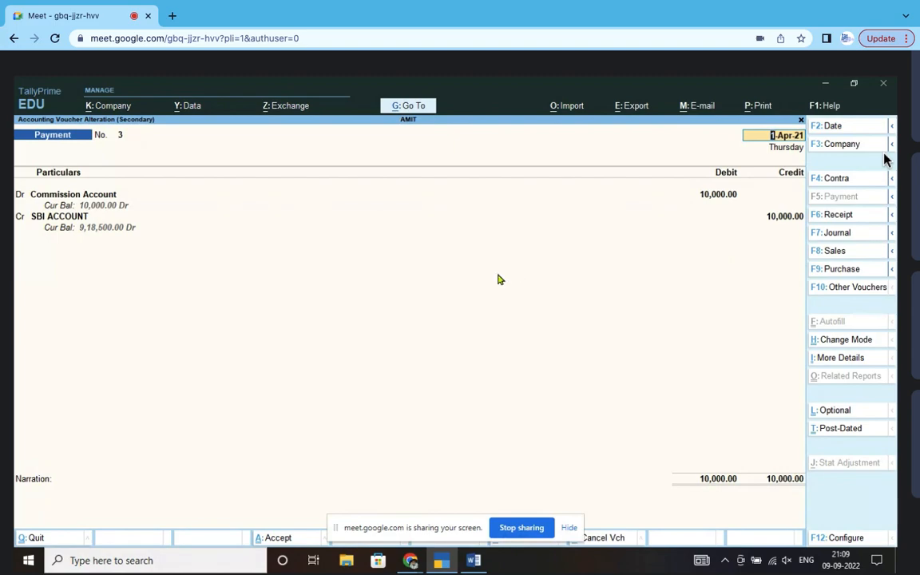
{"action": "left_click", "coordinate": [802, 121]}
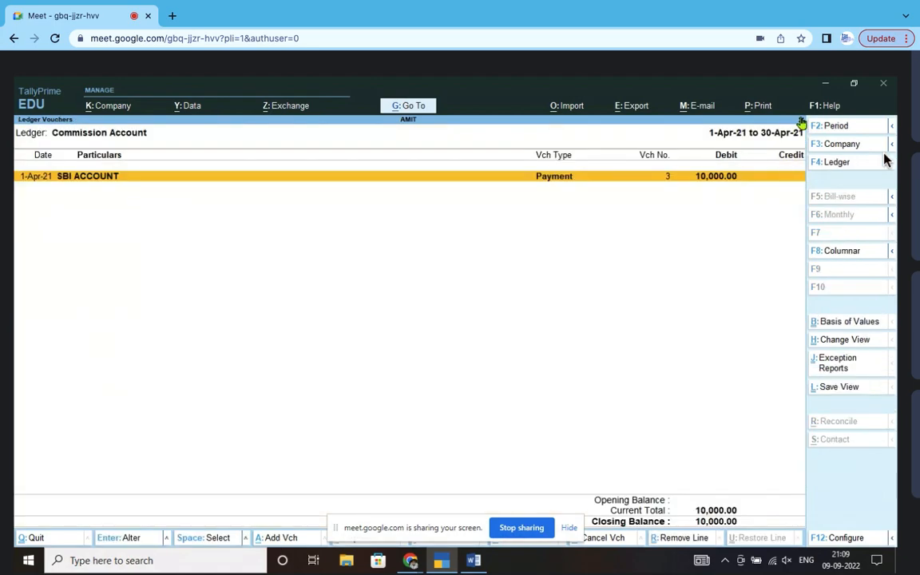
{"action": "left_click", "coordinate": [801, 121]}
{"action": "left_click", "coordinate": [801, 122]}
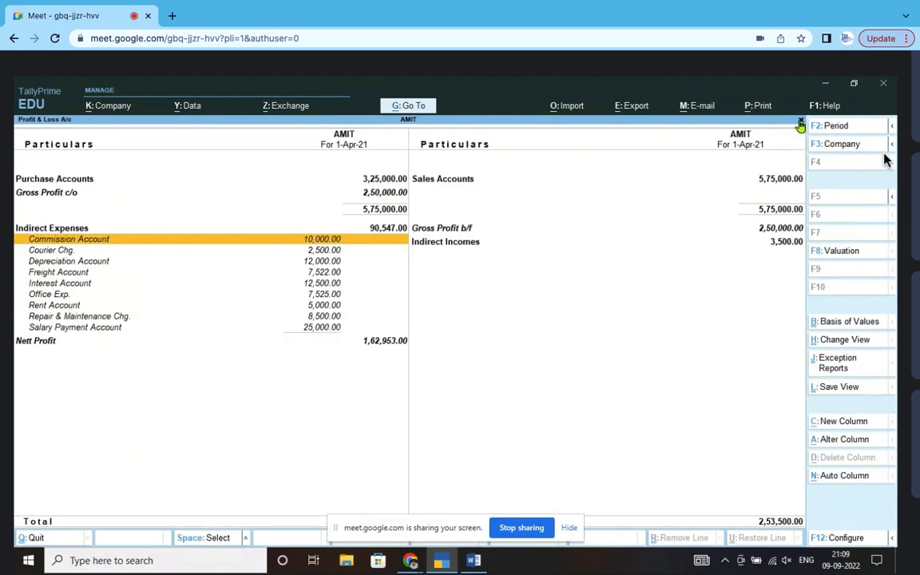
Drill down from Courier Chg. through April to its Cash payment voucher, and return to the Profit & Loss A/c
{"action": "left_click", "coordinate": [62, 252]}
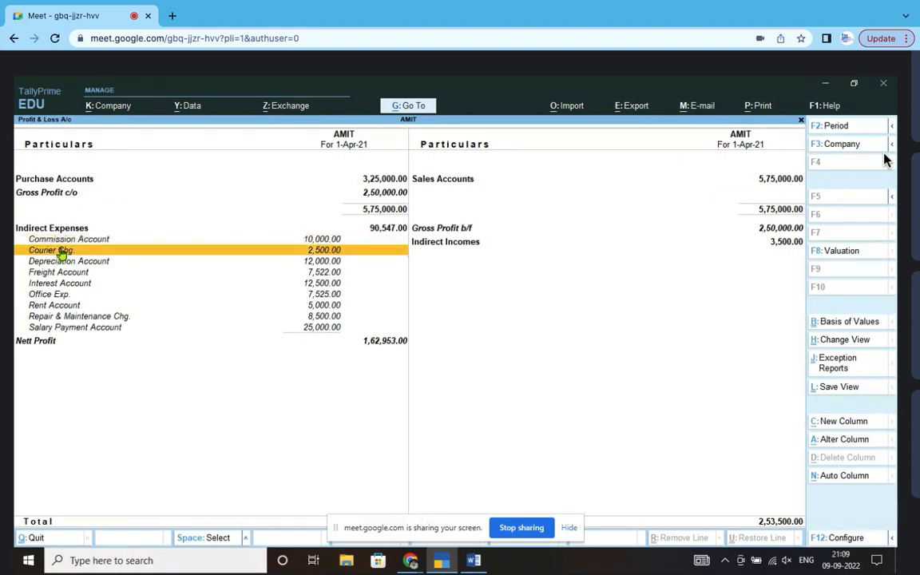
{"action": "left_click", "coordinate": [69, 253]}
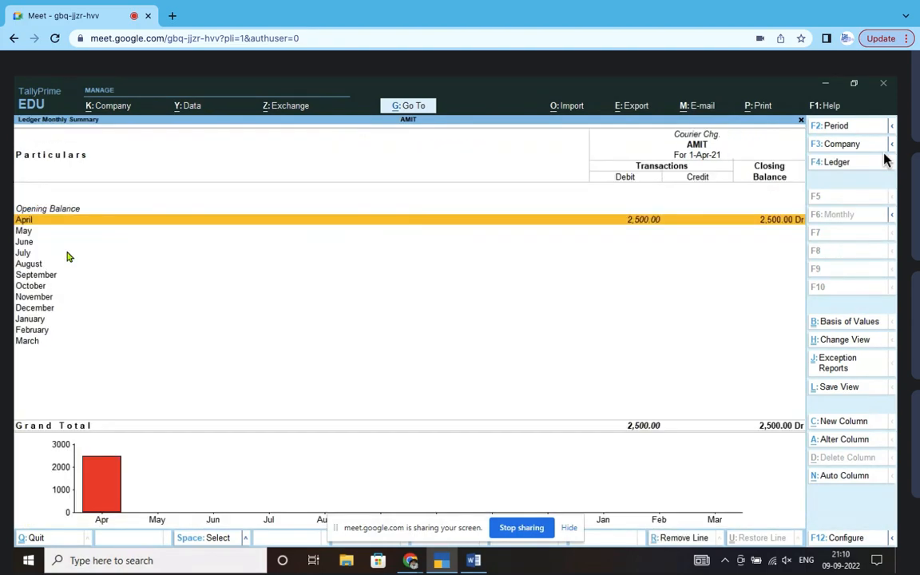
{"action": "left_click", "coordinate": [644, 225]}
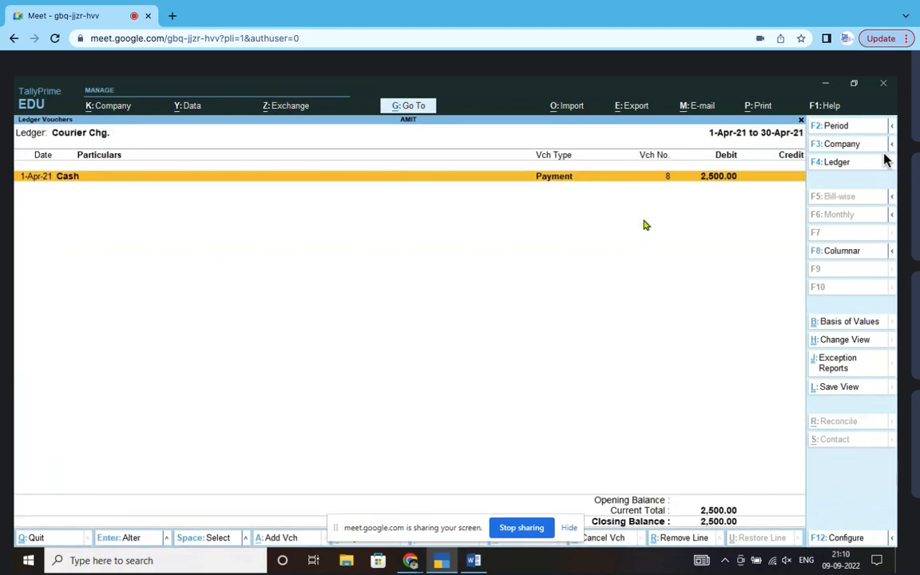
{"action": "left_click", "coordinate": [74, 185]}
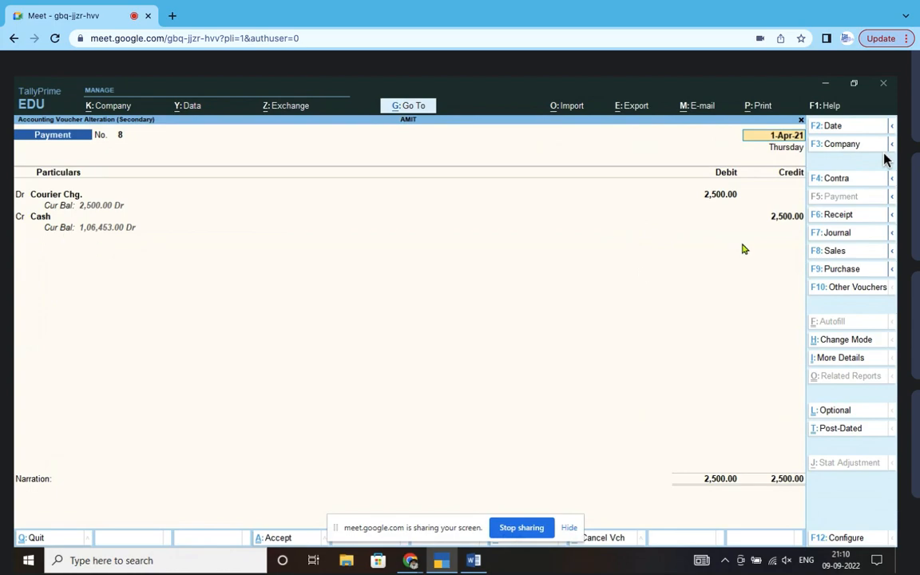
{"action": "left_click", "coordinate": [802, 120]}
{"action": "left_click", "coordinate": [802, 120]}
{"action": "left_click", "coordinate": [802, 121]}
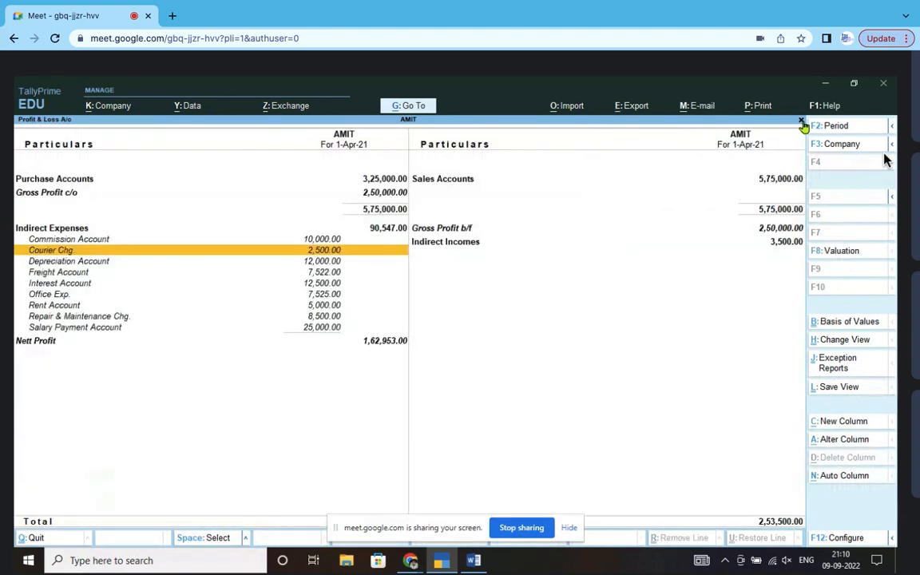
Drill down from Depreciation Account through April to its Furniture Account journal voucher, and return to the Profit & Loss A/c
{"action": "left_click", "coordinate": [63, 263]}
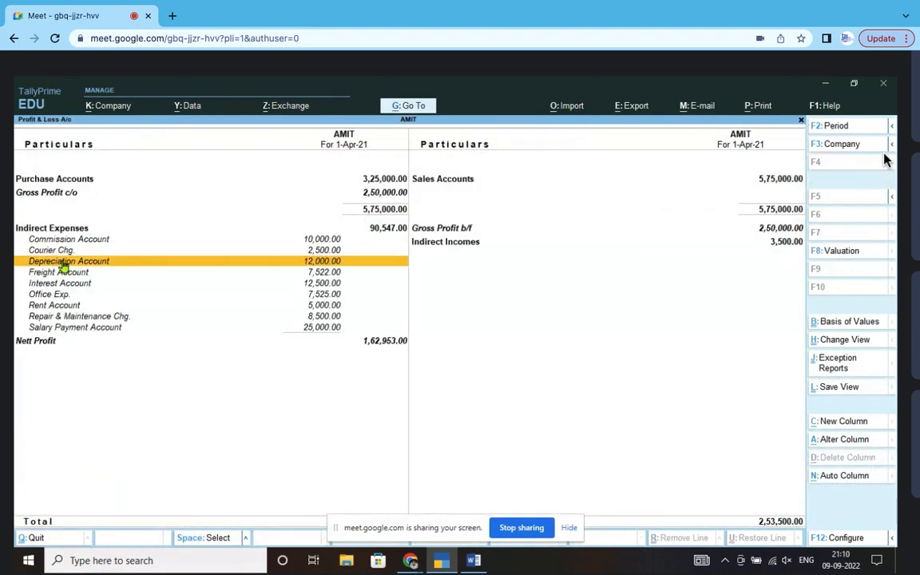
{"action": "left_click", "coordinate": [71, 264]}
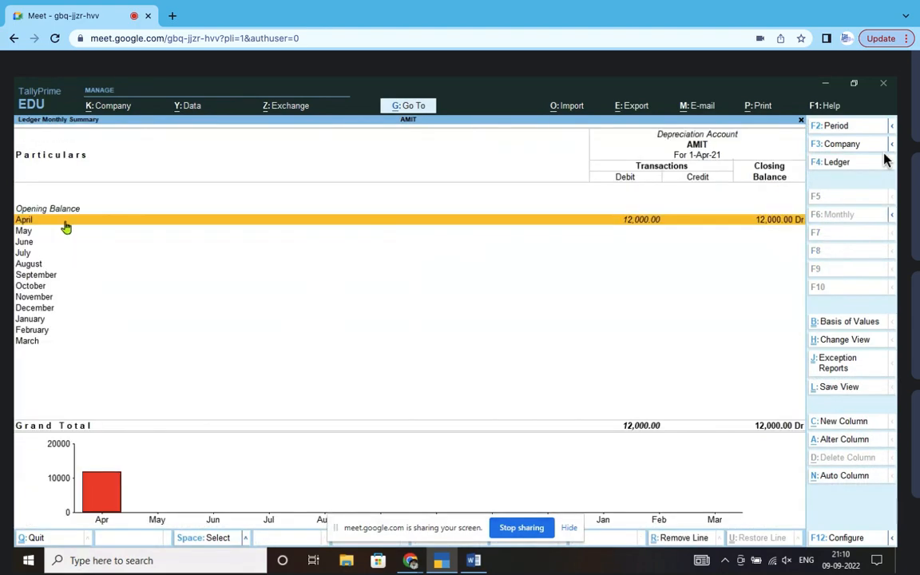
{"action": "left_click", "coordinate": [646, 227]}
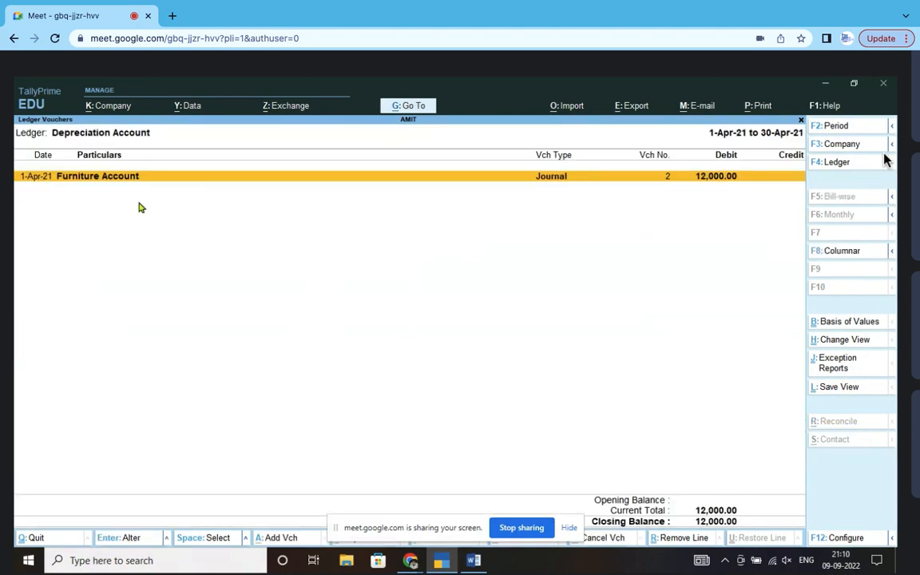
{"action": "left_click", "coordinate": [99, 178]}
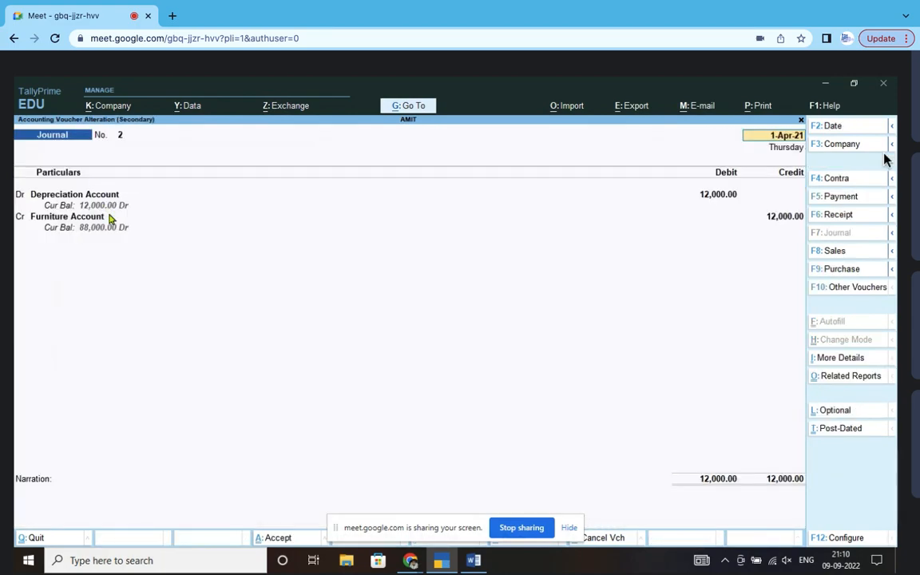
{"action": "left_click", "coordinate": [802, 124]}
{"action": "left_click", "coordinate": [802, 124]}
{"action": "left_click", "coordinate": [802, 124]}
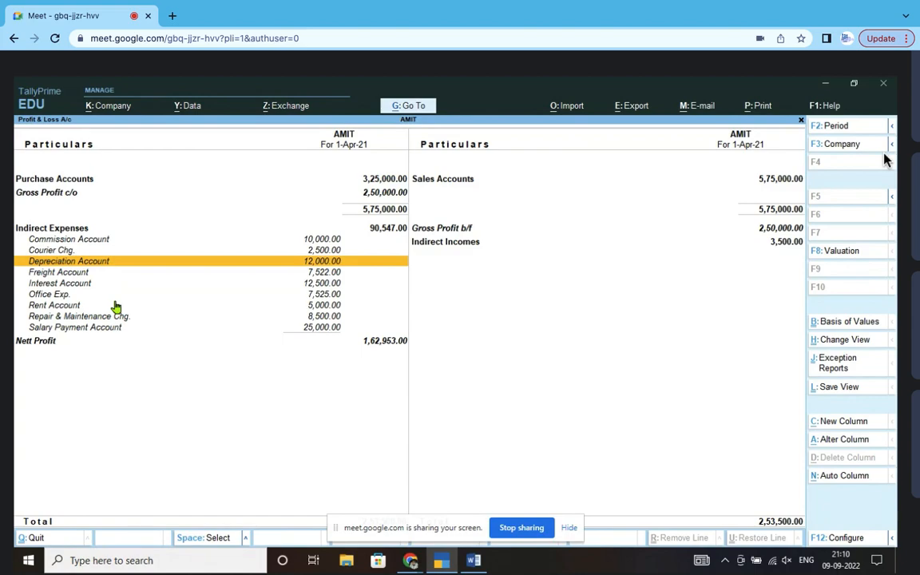
Drill down from Purchase Accounts to the April ledger vouchers, and view the SBI ACCOUNT purchase voucher before closing it
{"action": "left_click", "coordinate": [61, 182]}
{"action": "left_click", "coordinate": [94, 184]}
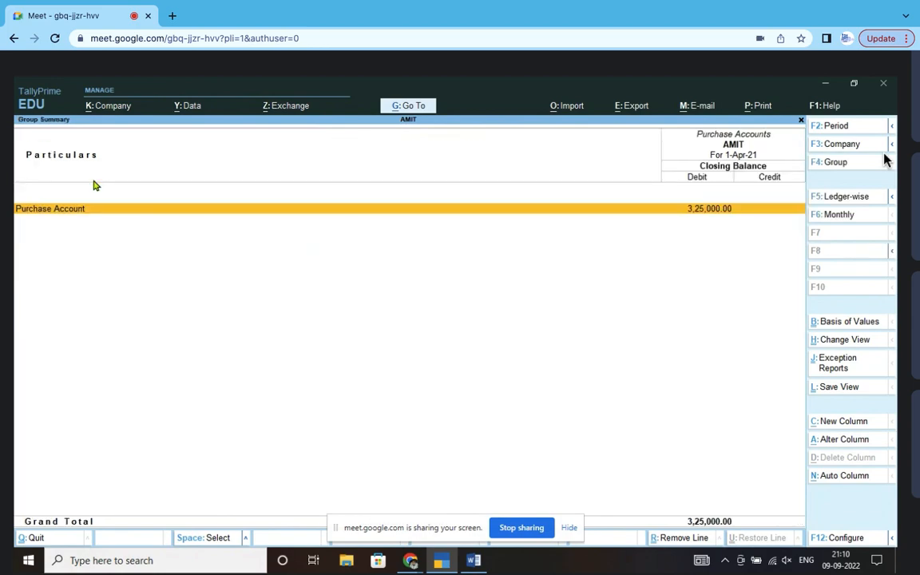
{"action": "left_click", "coordinate": [705, 211]}
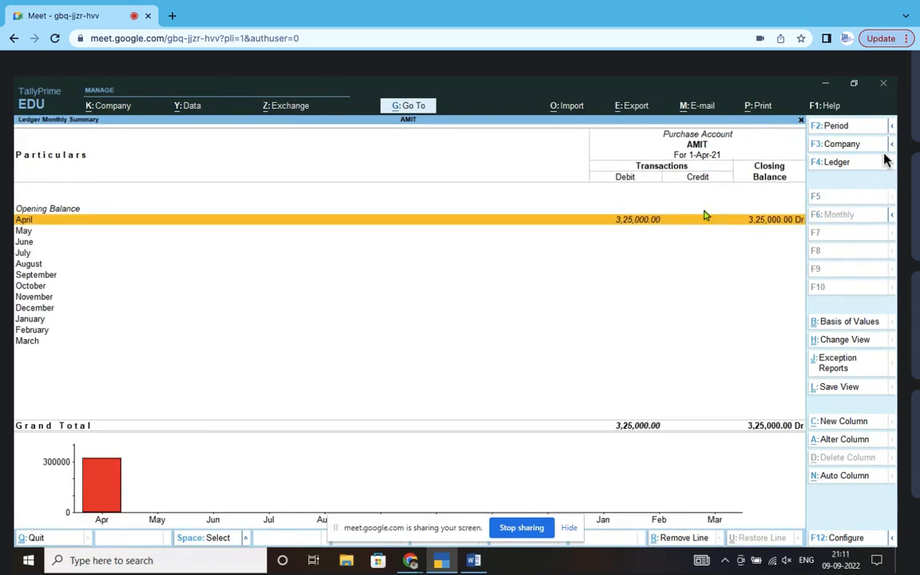
{"action": "left_click", "coordinate": [653, 228]}
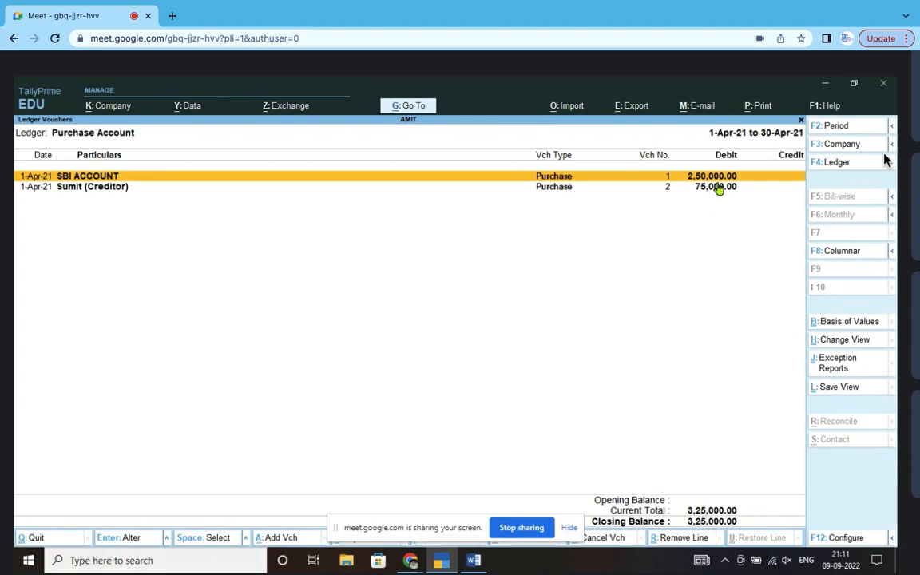
{"action": "left_click", "coordinate": [82, 190]}
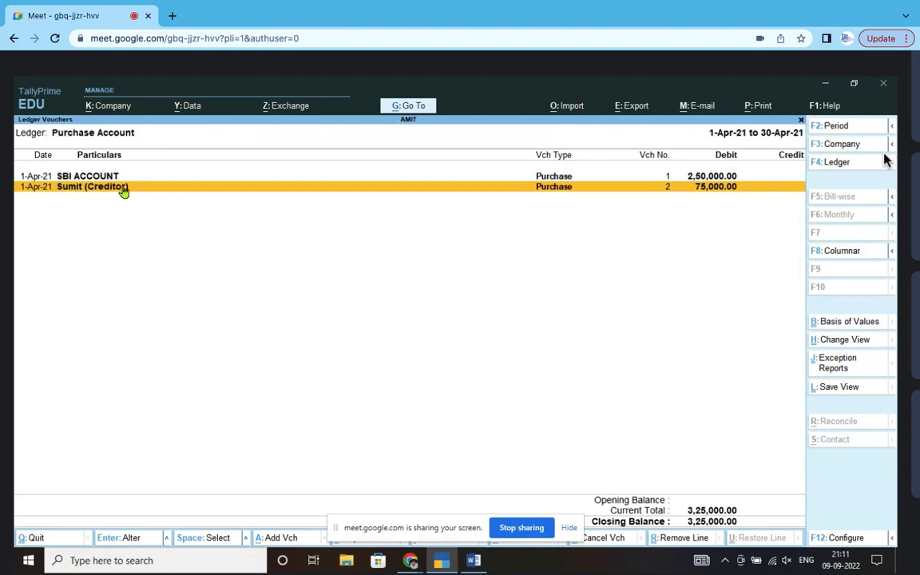
{"action": "left_click", "coordinate": [106, 178]}
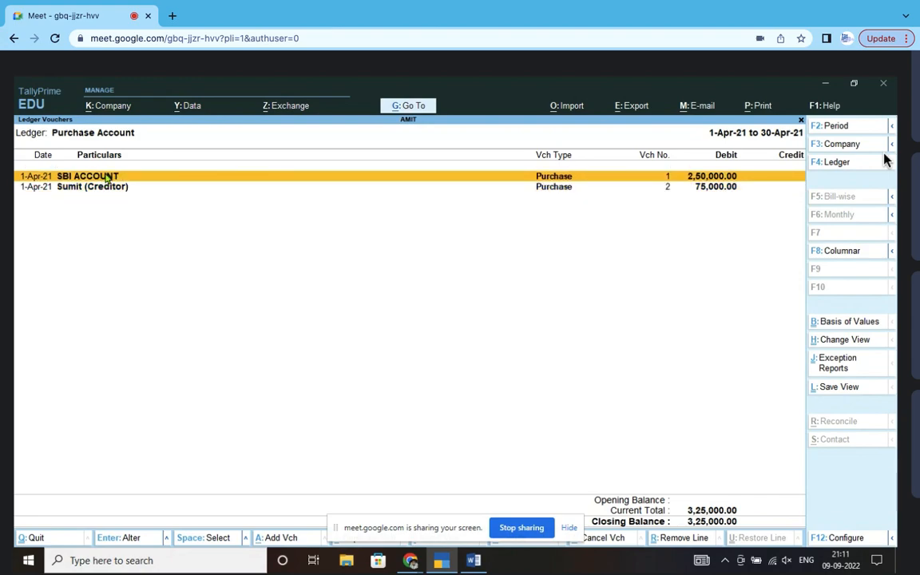
{"action": "left_click", "coordinate": [96, 177]}
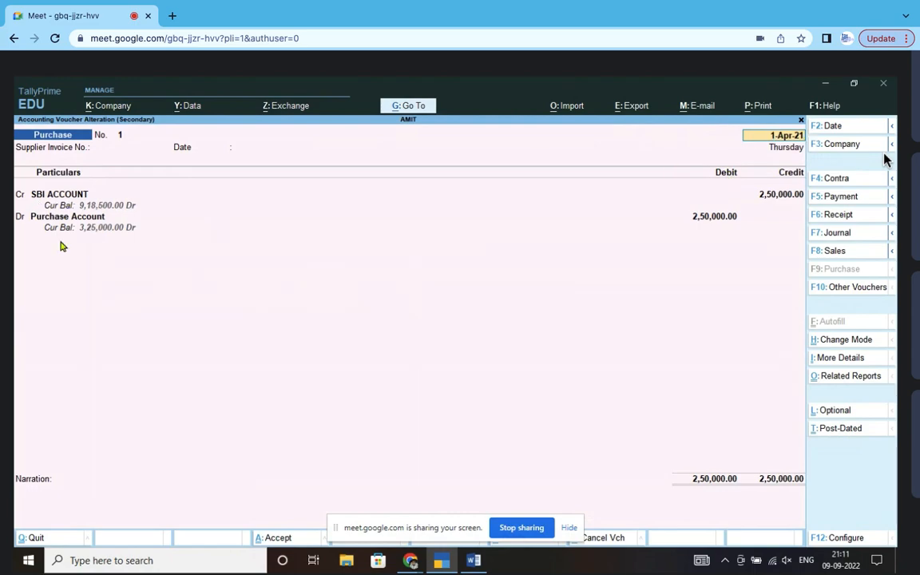
{"action": "left_click", "coordinate": [801, 120]}
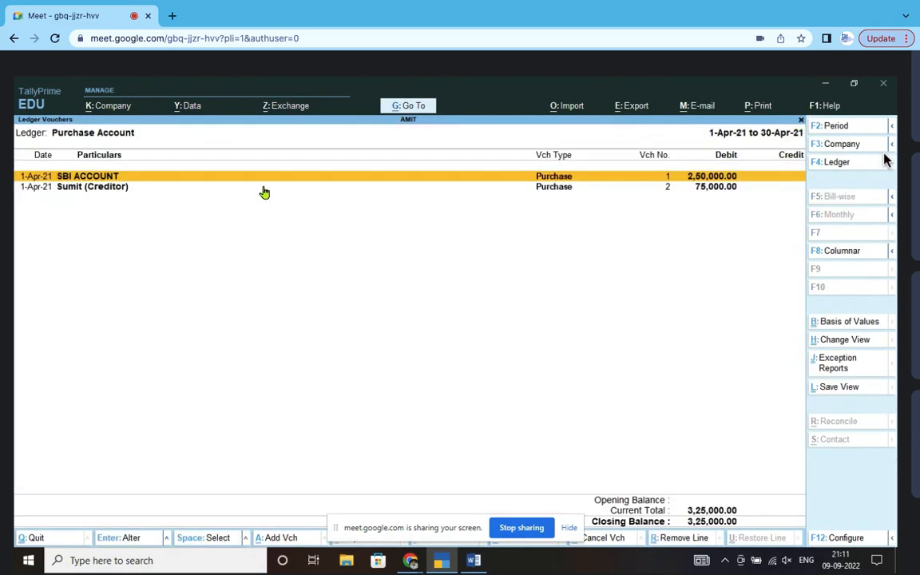
View the creditor's purchase voucher in the Purchase Account ledger, and return to the Profit & Loss A/c
{"action": "double_click", "coordinate": [94, 188]}
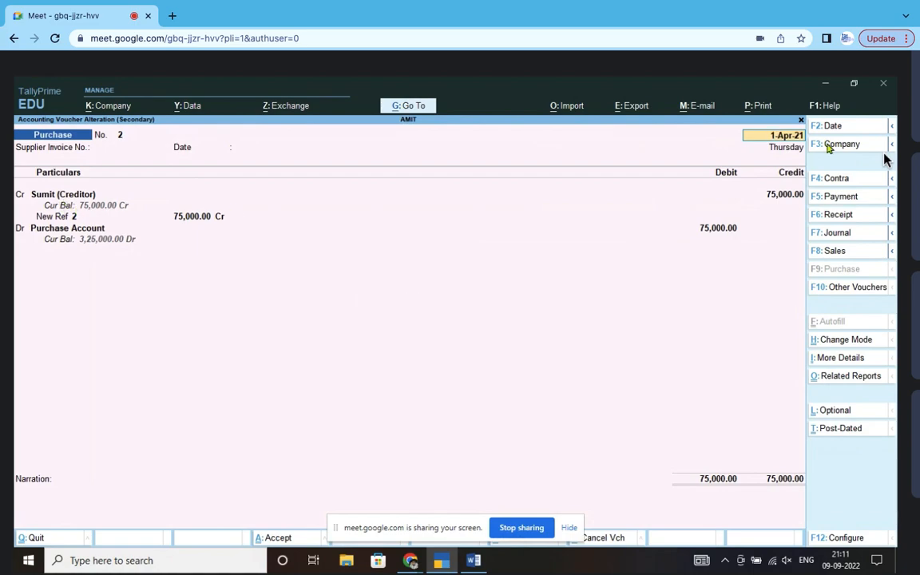
{"action": "left_click", "coordinate": [803, 123]}
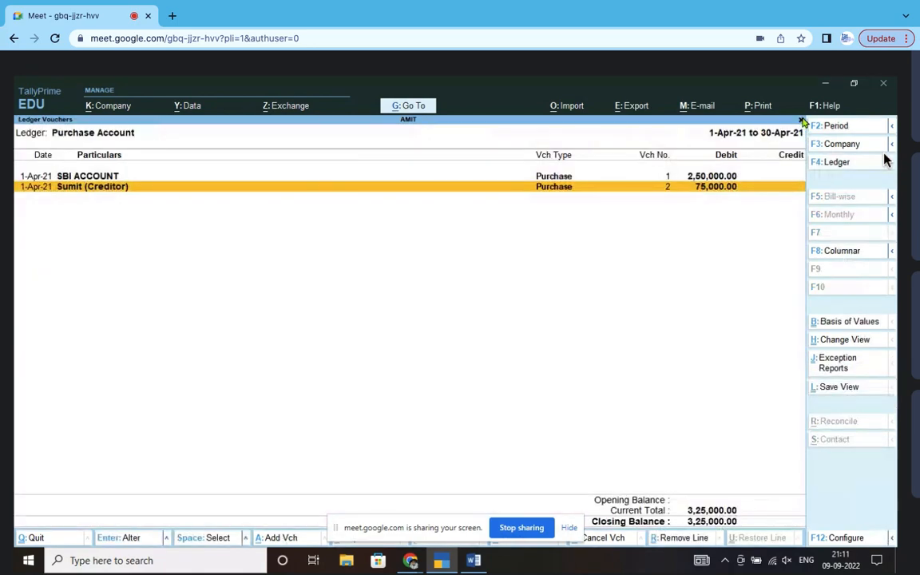
{"action": "left_click", "coordinate": [802, 124]}
{"action": "left_click", "coordinate": [802, 124]}
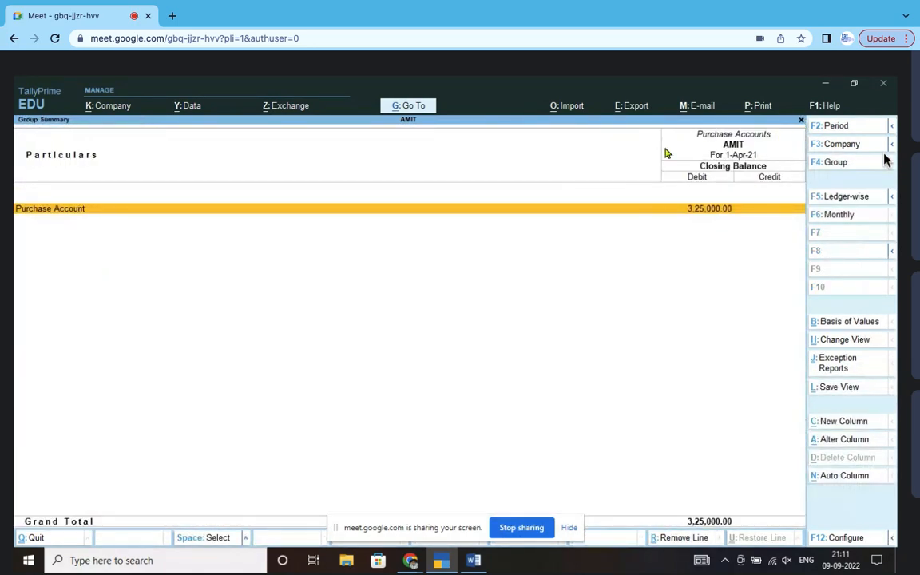
{"action": "left_click", "coordinate": [802, 124]}
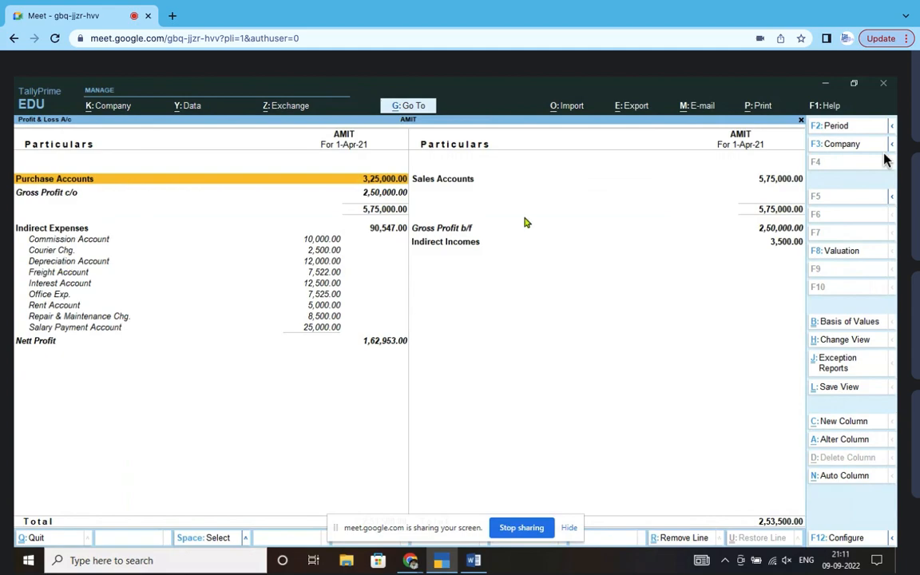
Drill down from Sales Accounts through the Sales Account's April vouchers to the SBI ACCOUNT sales voucher
{"action": "left_click", "coordinate": [463, 183]}
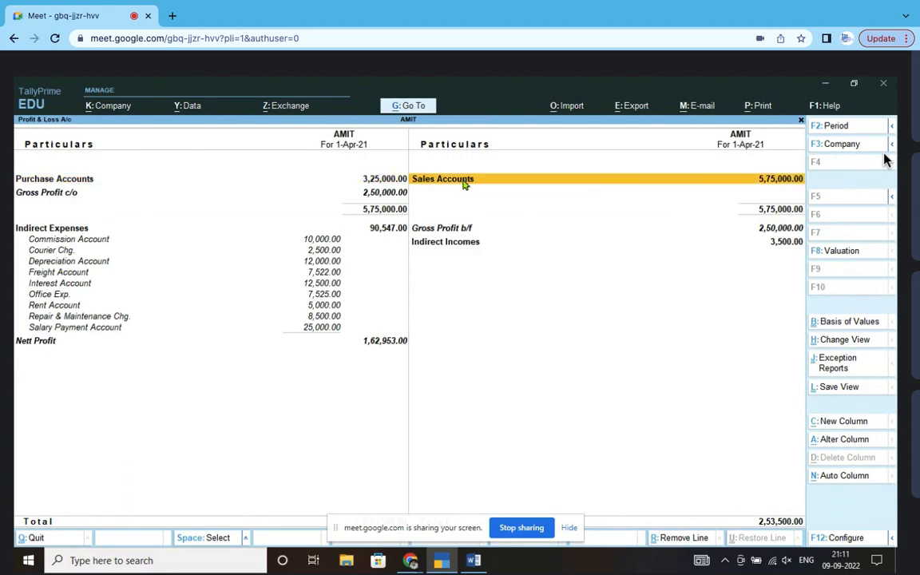
{"action": "left_click", "coordinate": [463, 182]}
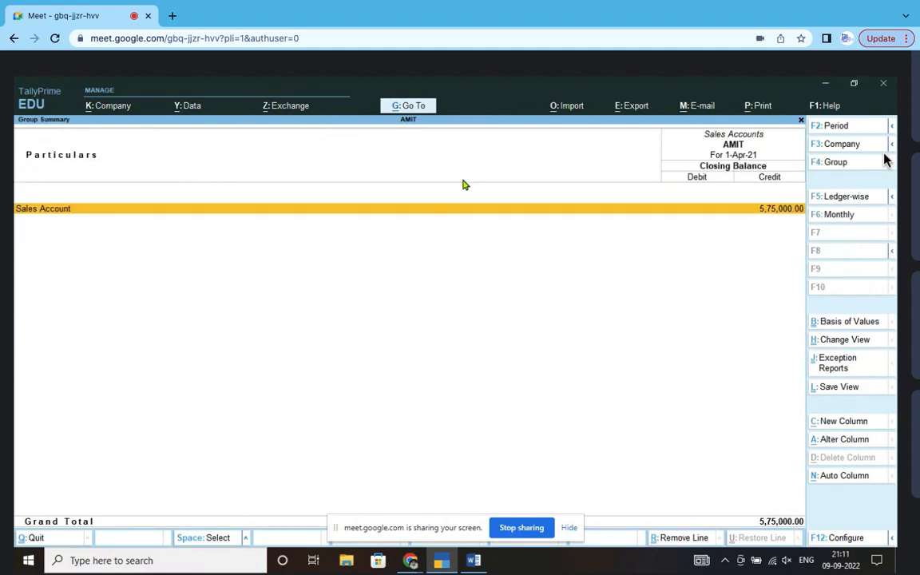
{"action": "left_click", "coordinate": [170, 208]}
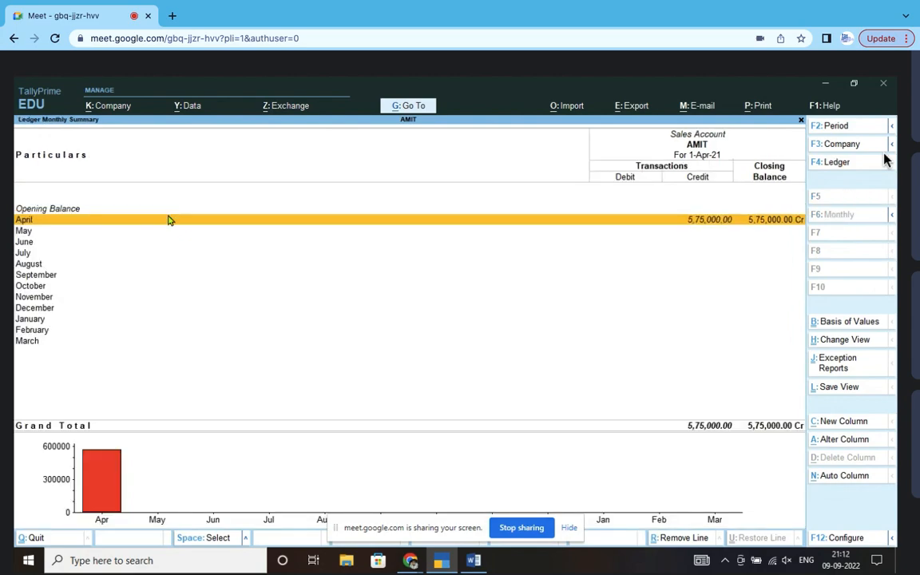
{"action": "left_click", "coordinate": [168, 223]}
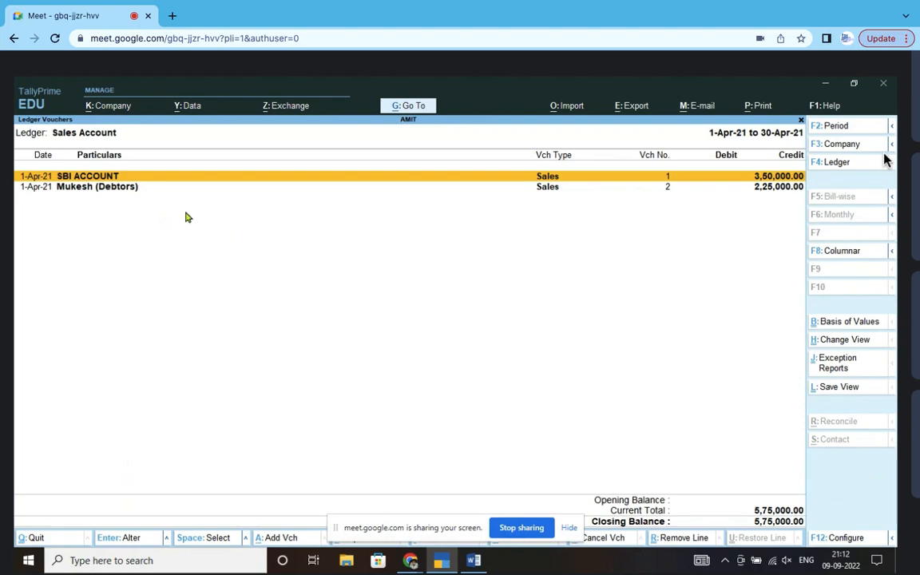
{"action": "double_click", "coordinate": [118, 182]}
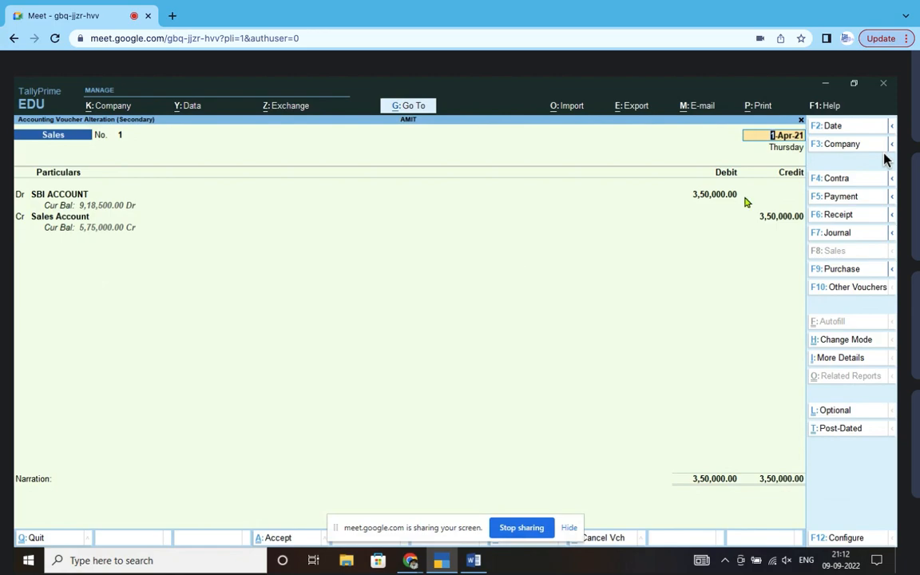
Close the SBI ACCOUNT voucher, view the debtor's sales voucher in the Sales Account ledger, and return to the Profit & Loss A/c
{"action": "left_click", "coordinate": [802, 120]}
{"action": "left_click", "coordinate": [120, 190]}
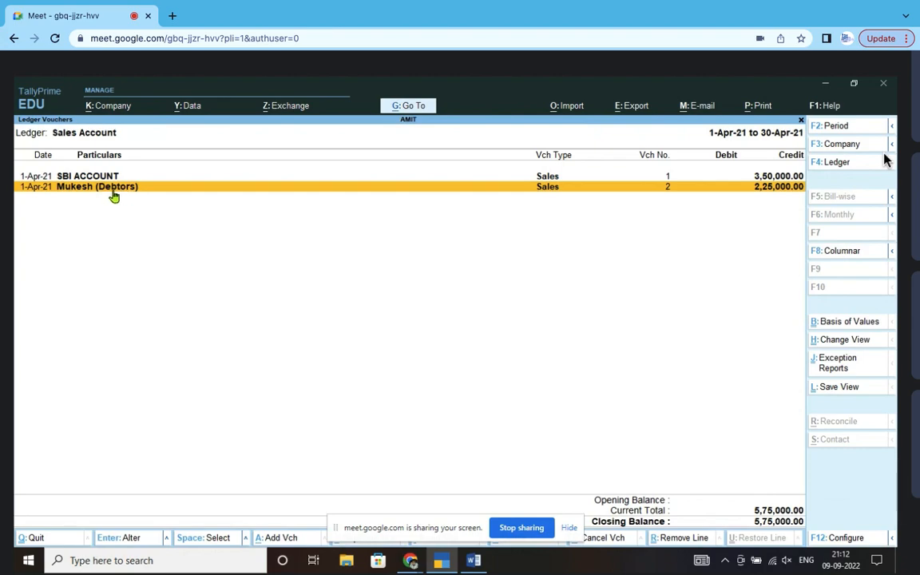
{"action": "left_click", "coordinate": [114, 195]}
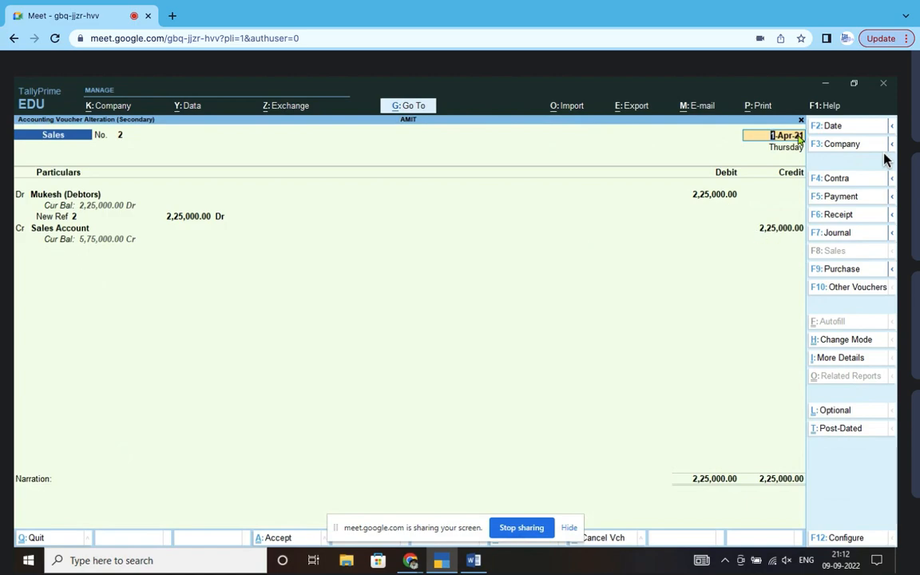
{"action": "left_click", "coordinate": [800, 121]}
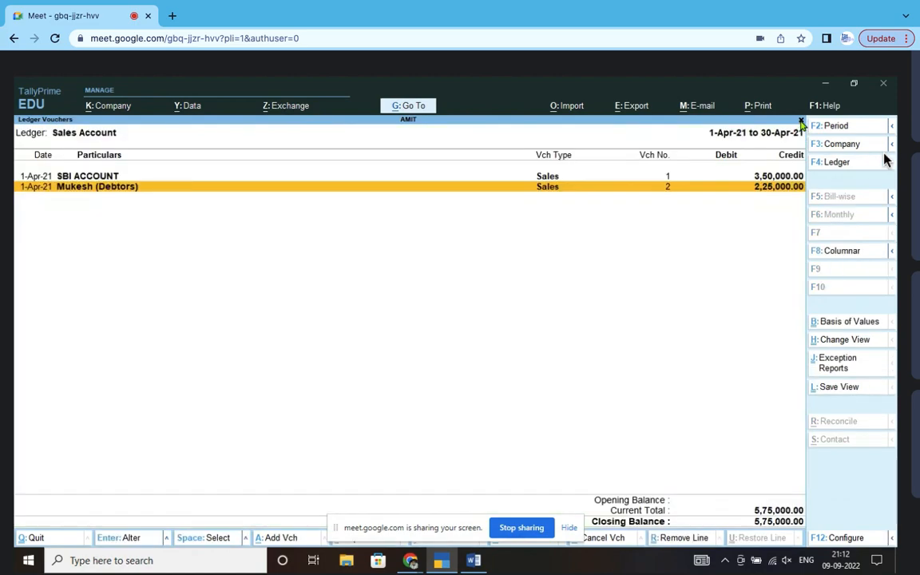
{"action": "key", "text": "Escape"}
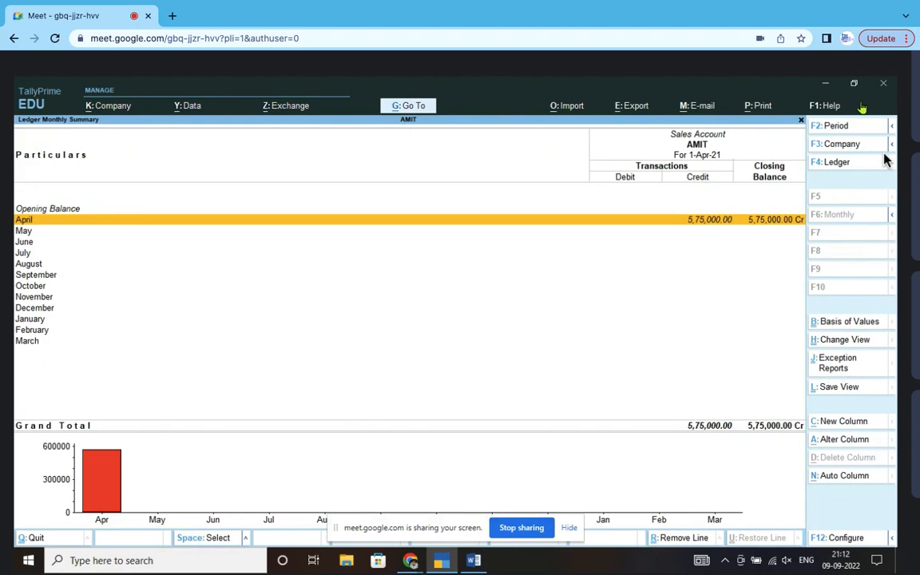
{"action": "left_click", "coordinate": [801, 121]}
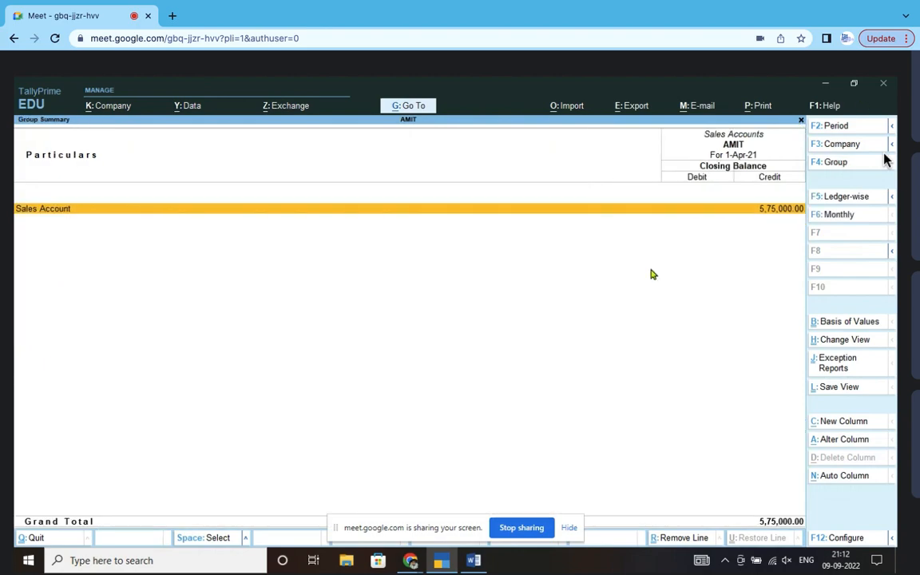
{"action": "left_click", "coordinate": [801, 121]}
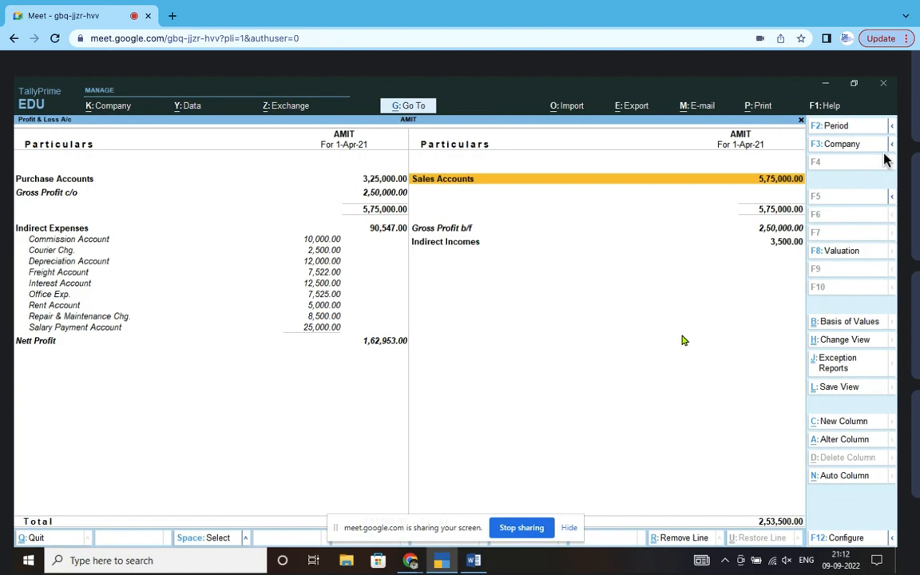
Drill down from Indirect Incomes through INTEREST INCOME's April vouchers to the SBI ACCOUNT receipt voucher, and return to the Profit & Loss A/c
{"action": "left_click", "coordinate": [444, 249]}
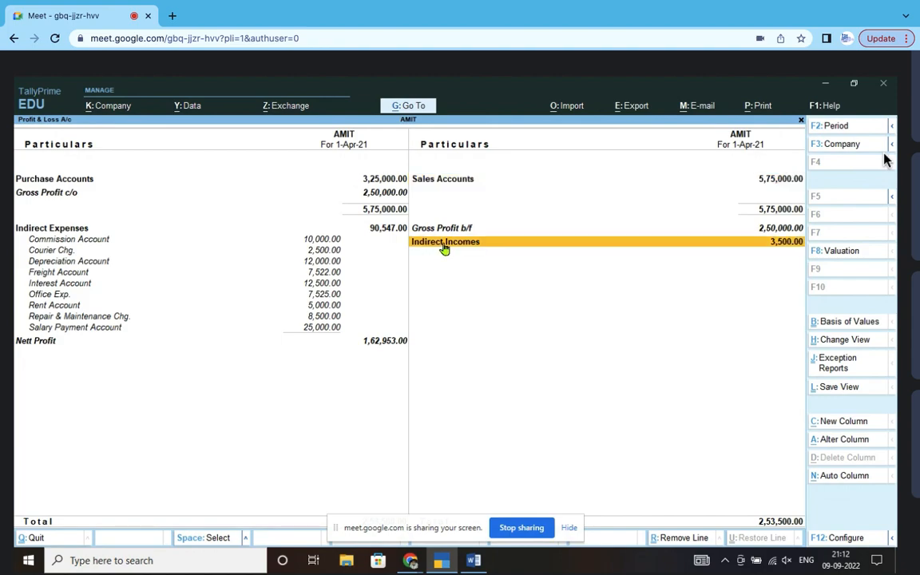
{"action": "left_click", "coordinate": [445, 248]}
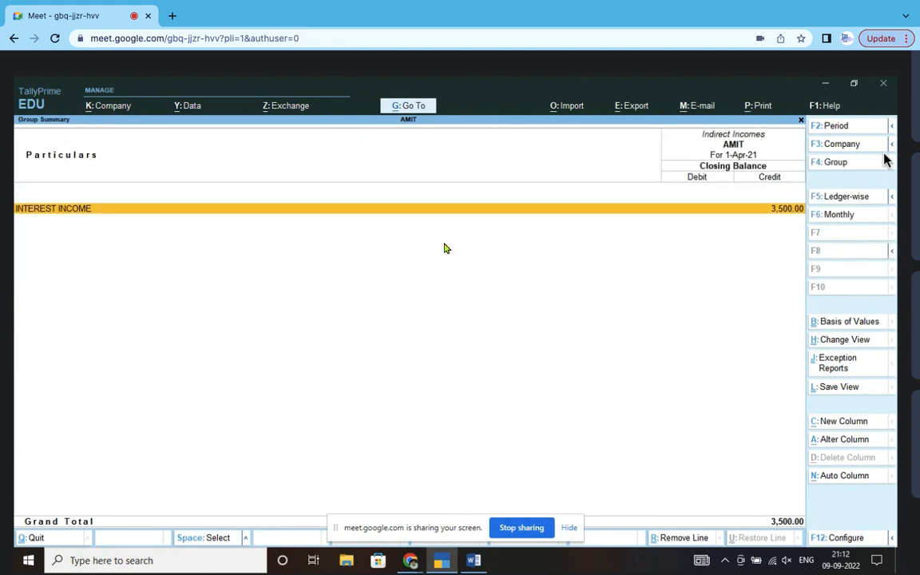
{"action": "left_click", "coordinate": [68, 211]}
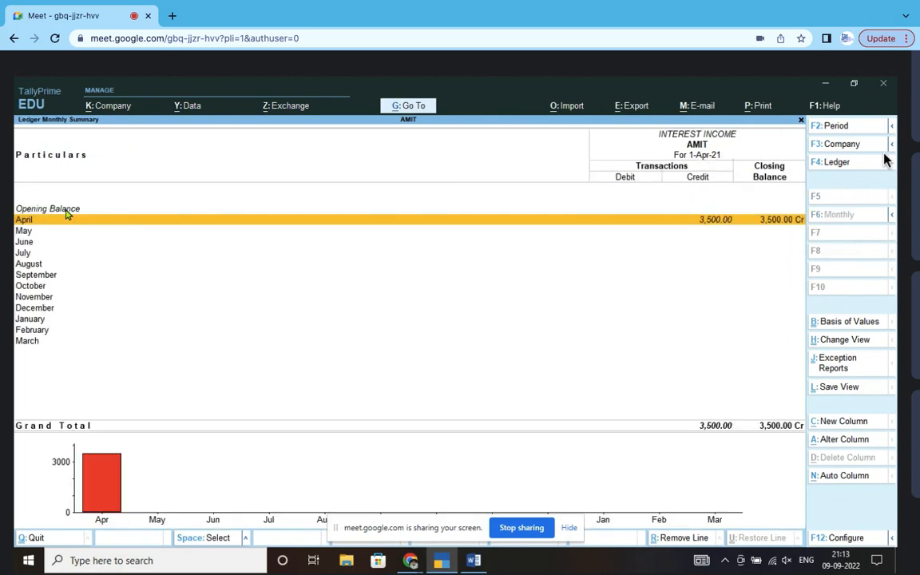
{"action": "left_click", "coordinate": [61, 223]}
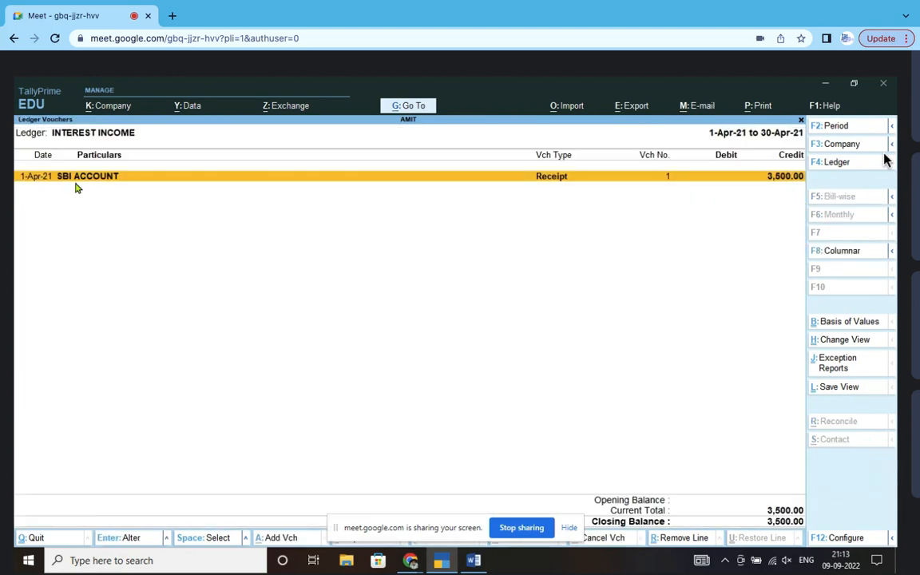
{"action": "left_click", "coordinate": [89, 177]}
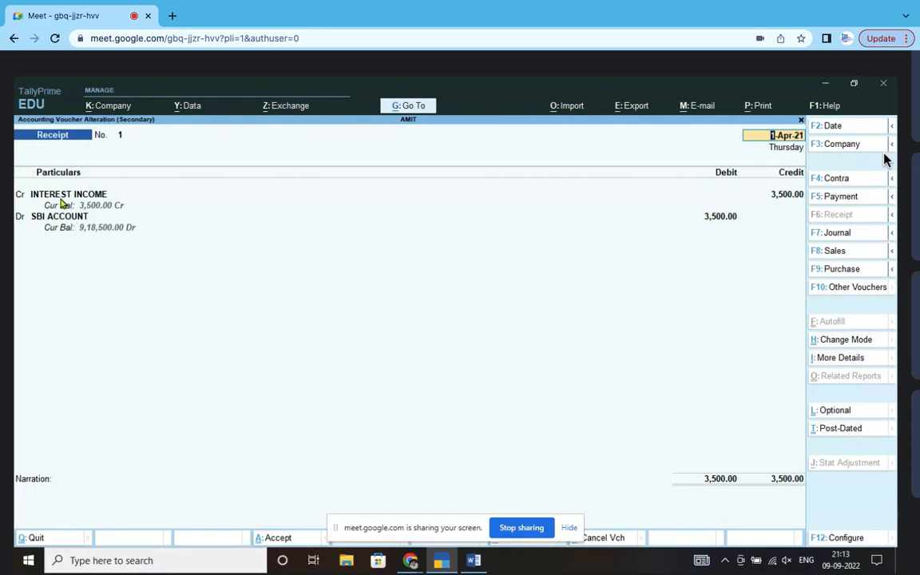
{"action": "left_click", "coordinate": [831, 126]}
{"action": "left_click", "coordinate": [802, 121]}
{"action": "left_click", "coordinate": [802, 121]}
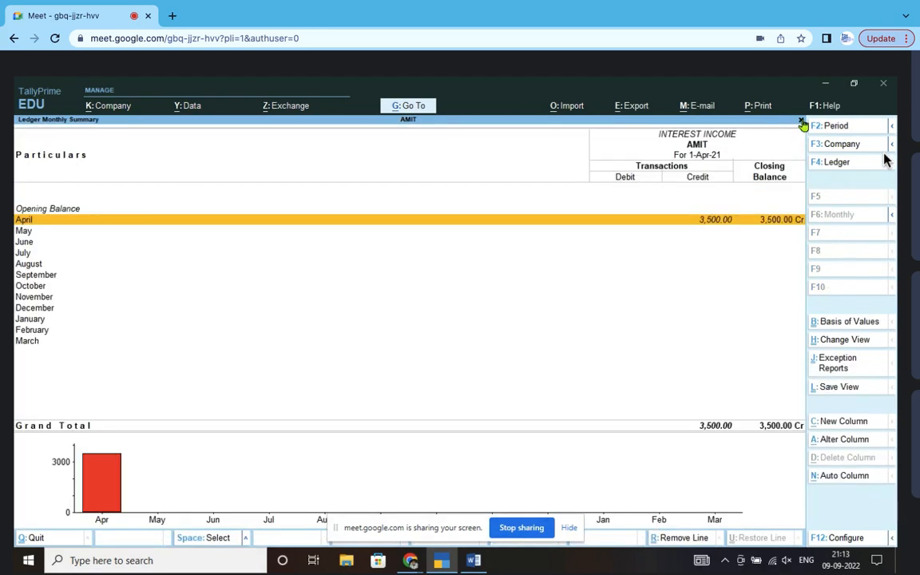
{"action": "left_click", "coordinate": [802, 121]}
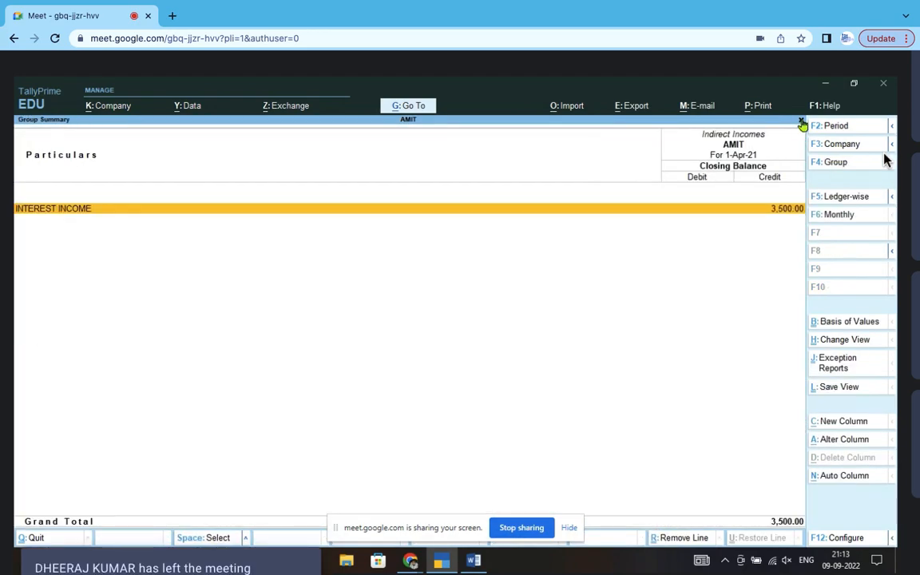
{"action": "left_click", "coordinate": [802, 122]}
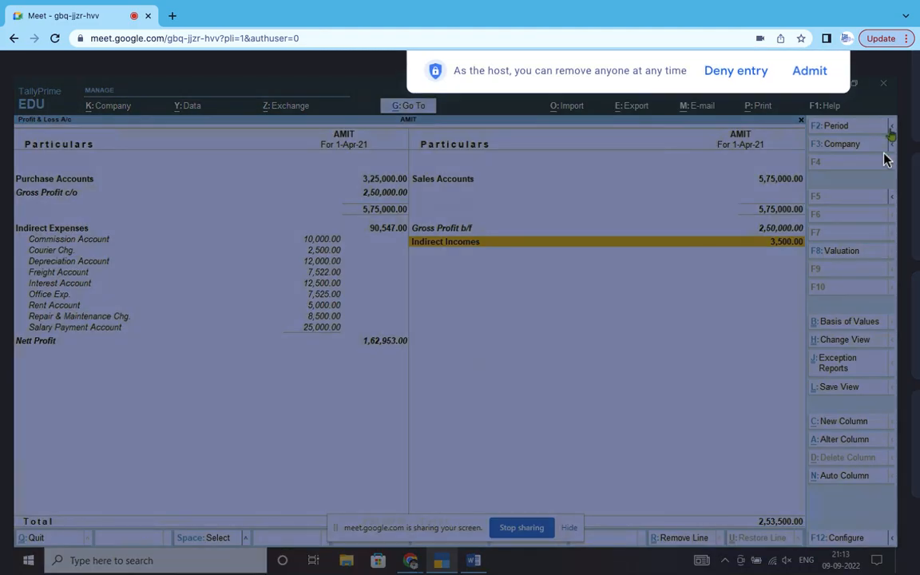
Admit the waiting participant to the call, and switch the meeting camera on briefly before switching it off again
{"action": "left_click", "coordinate": [796, 75]}
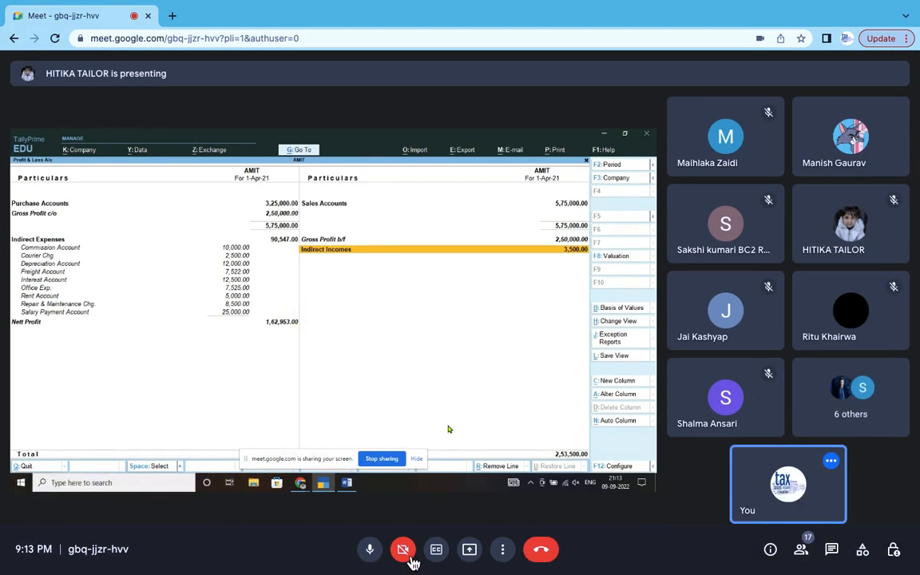
{"action": "left_click", "coordinate": [410, 558]}
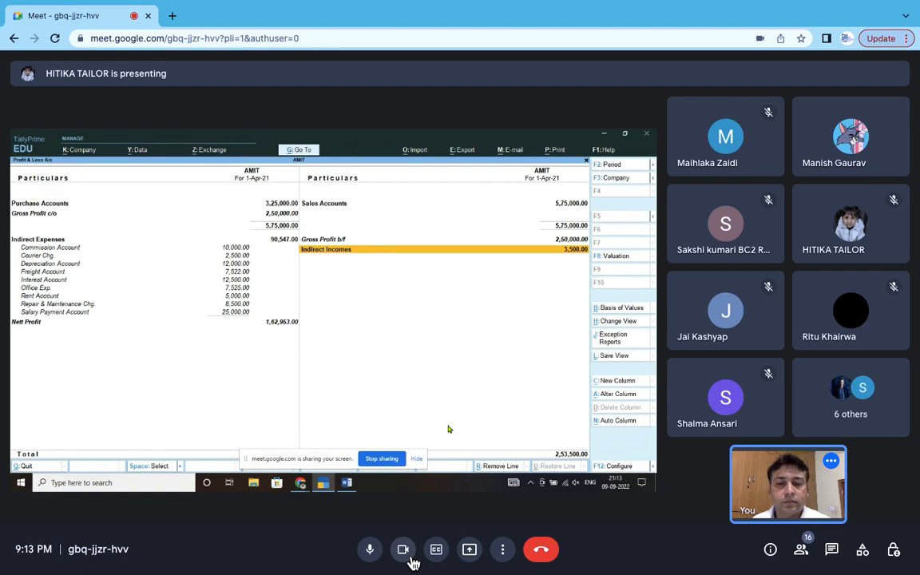
{"action": "left_click", "coordinate": [403, 550]}
Enlarge the shared Balance Sheet, drill down from Capital Account to the owner's capital ledger monthly summary, and return to the Balance Sheet
{"action": "mouse_move", "coordinate": [438, 362]}
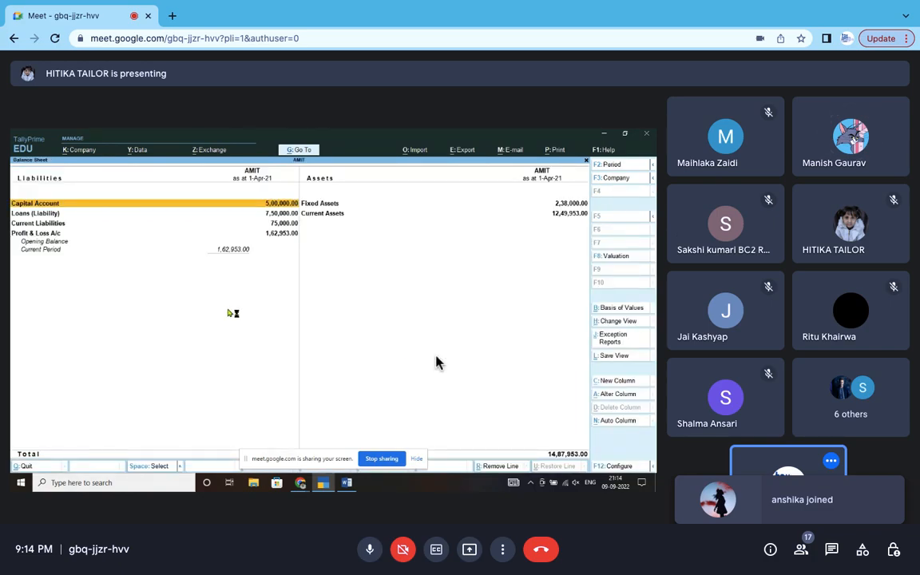
{"action": "scroll", "coordinate": [436, 357], "scroll_direction": "up", "scroll_amount": 5}
{"action": "scroll", "coordinate": [436, 357], "scroll_direction": "left", "scroll_amount": 2}
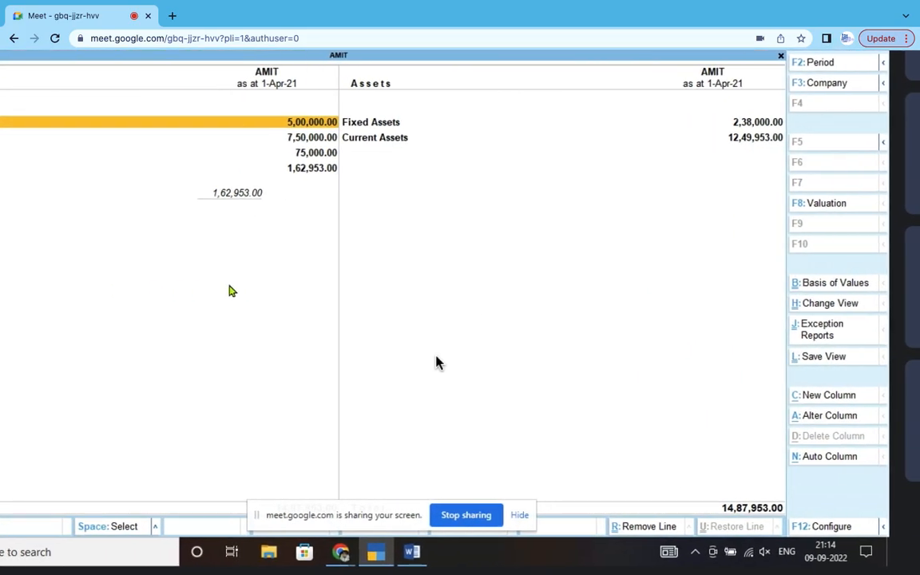
{"action": "scroll", "coordinate": [436, 363], "scroll_direction": "left", "scroll_amount": 2}
{"action": "scroll", "coordinate": [436, 363], "scroll_direction": "up", "scroll_amount": 3}
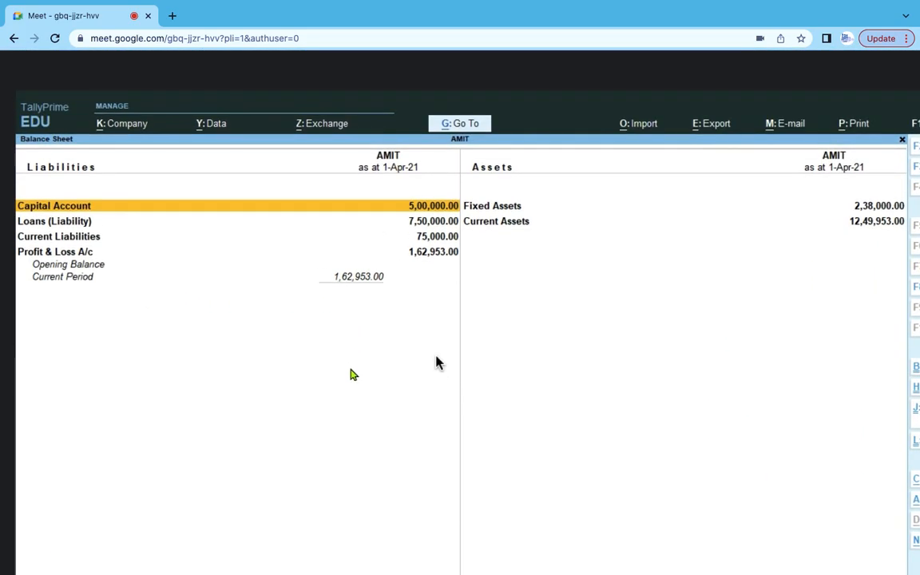
{"action": "scroll", "coordinate": [437, 363], "scroll_direction": "down", "scroll_amount": 1}
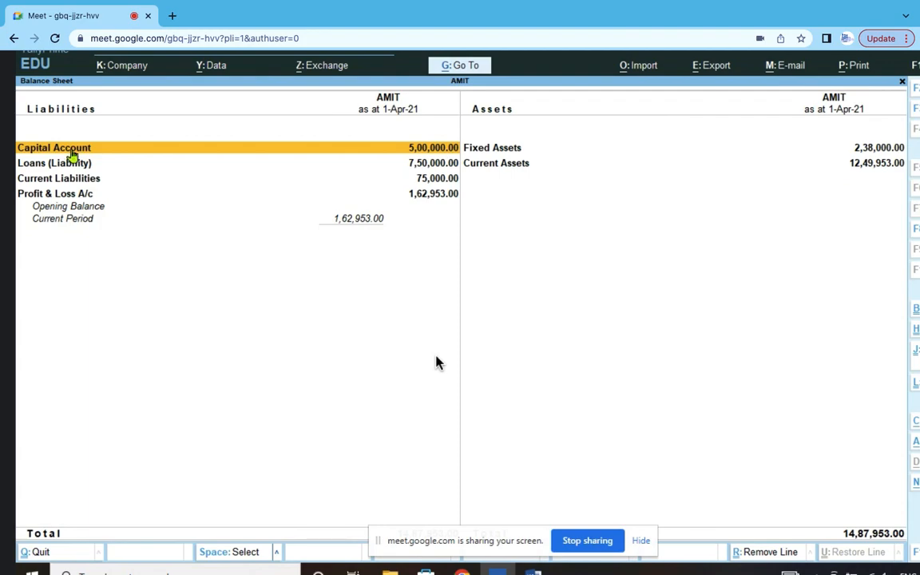
{"action": "left_click", "coordinate": [72, 152]}
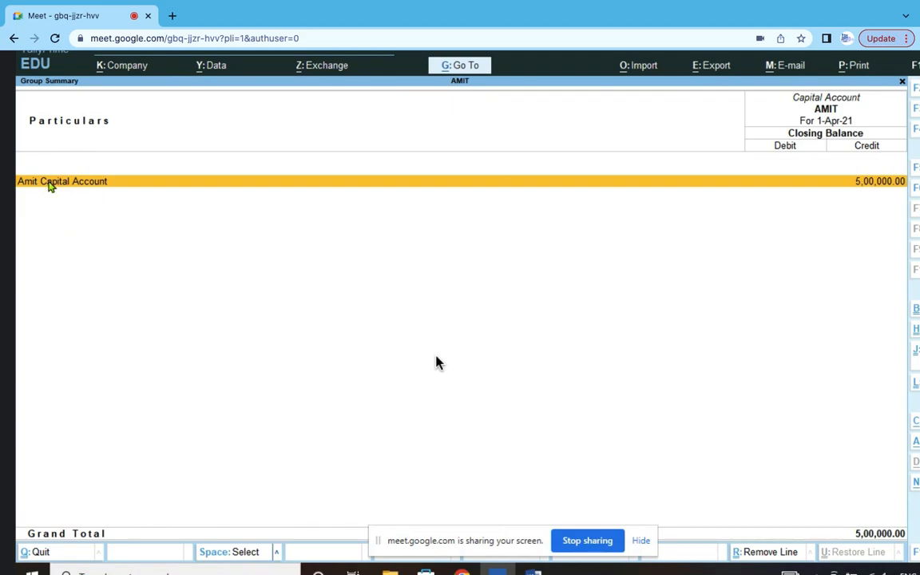
{"action": "left_click", "coordinate": [50, 182]}
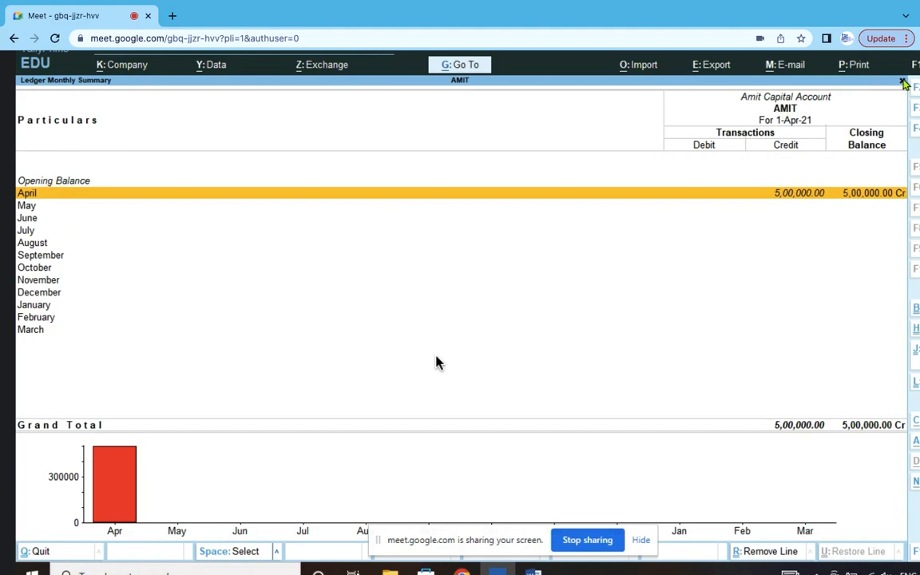
{"action": "left_click", "coordinate": [902, 81]}
{"action": "left_click", "coordinate": [902, 82]}
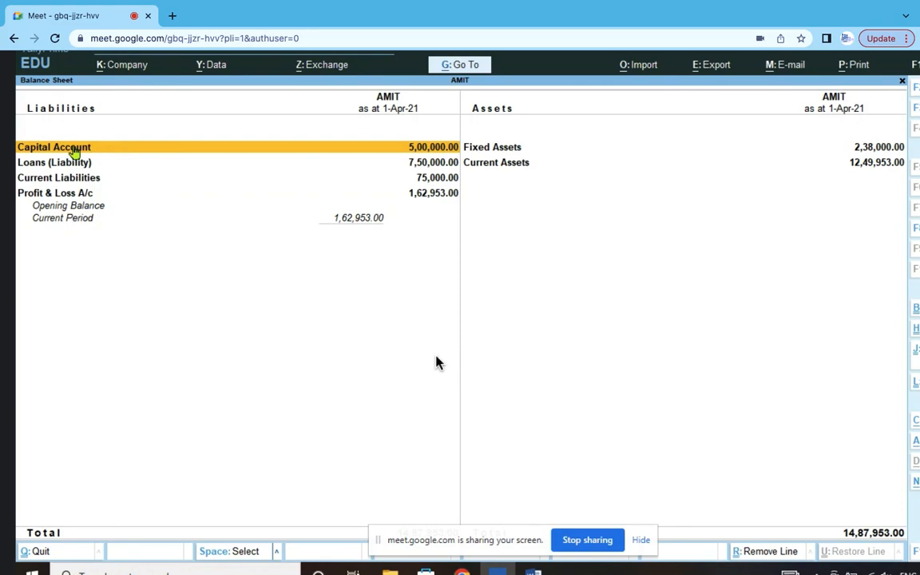
Drill down from Capital Account through the owner's April capital ledger to the Cash journal voucher, and return to the Balance Sheet
{"action": "left_click", "coordinate": [74, 151]}
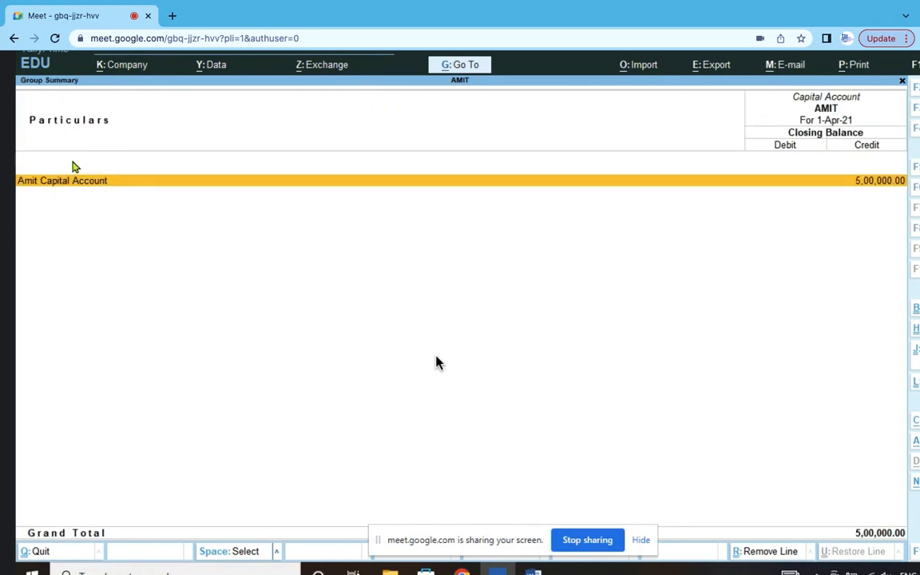
{"action": "left_click", "coordinate": [73, 178]}
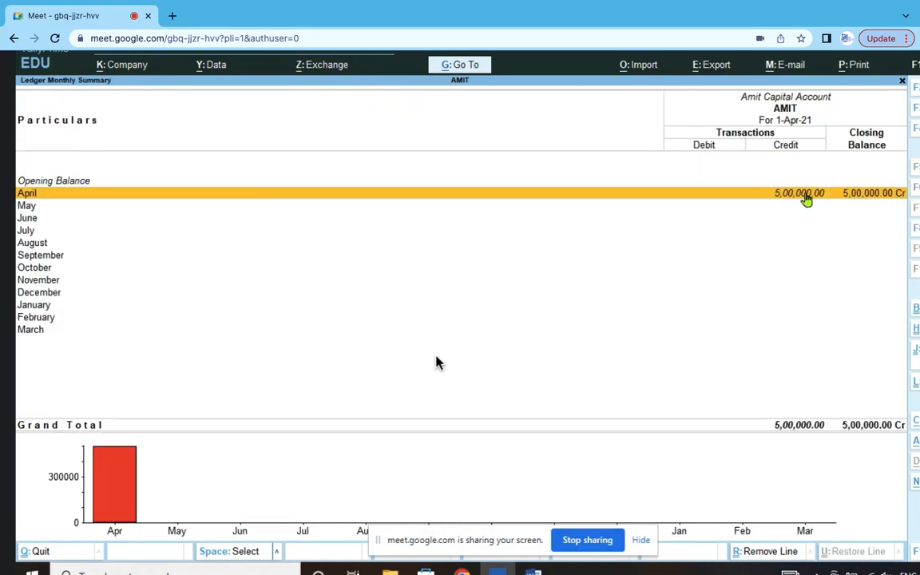
{"action": "left_click", "coordinate": [807, 196]}
{"action": "left_click", "coordinate": [82, 144]}
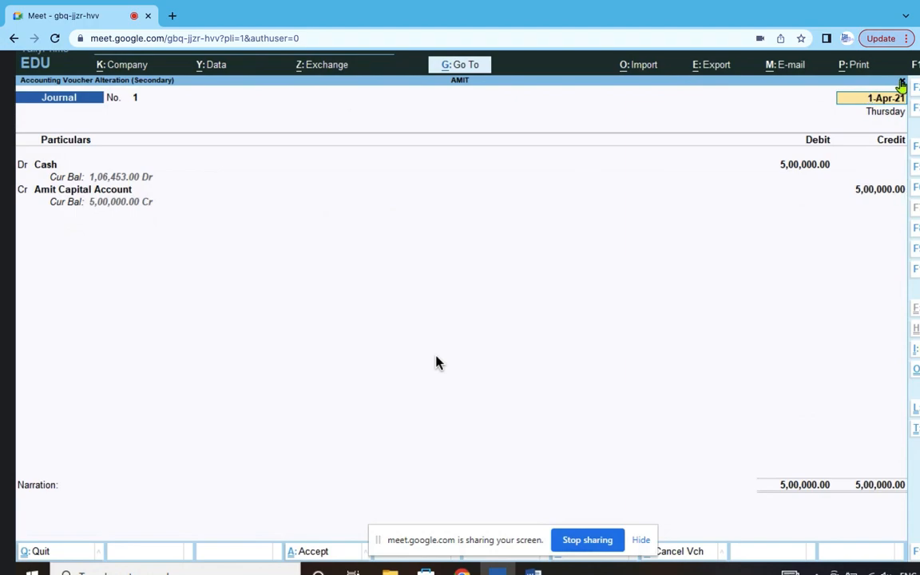
{"action": "left_click", "coordinate": [901, 84]}
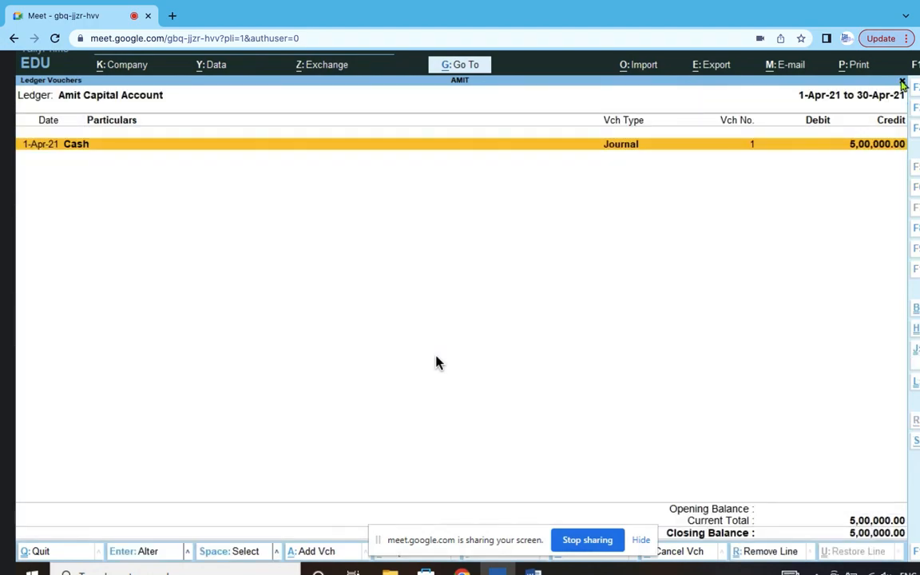
{"action": "left_click", "coordinate": [901, 84]}
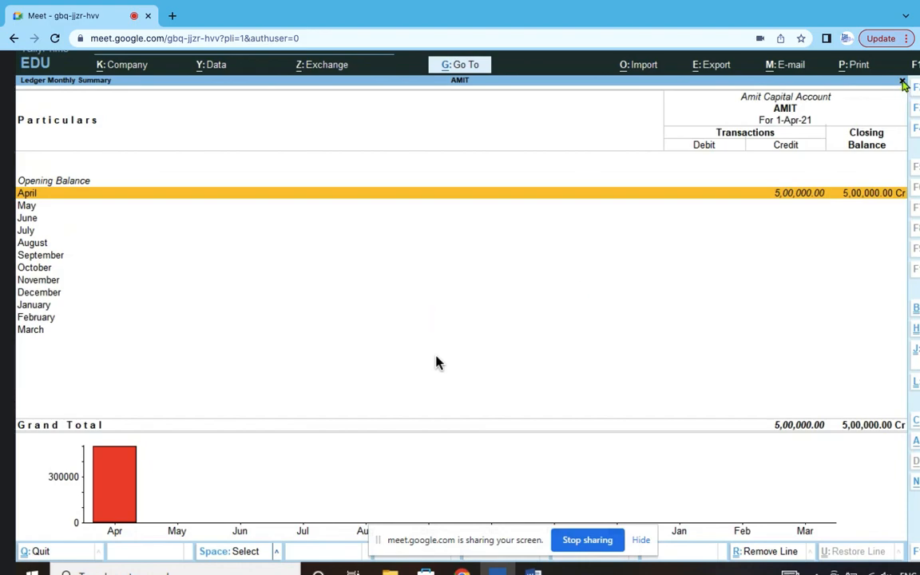
{"action": "left_click", "coordinate": [901, 84]}
{"action": "left_click", "coordinate": [901, 84]}
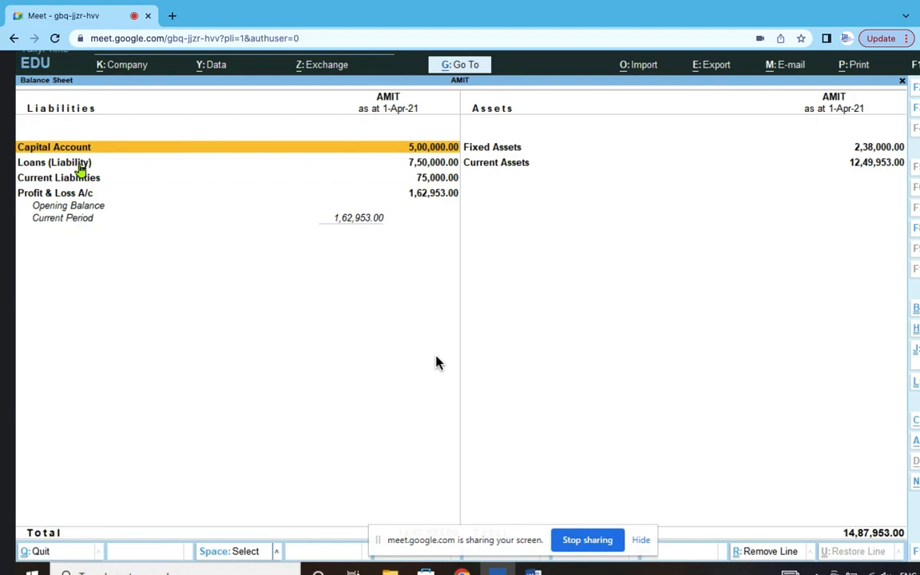
Drill down from Loans (Liability) through the Loan From Hdfc Bank ledger's April vouchers to the SBI ACCOUNT journal voucher
{"action": "left_click", "coordinate": [80, 165]}
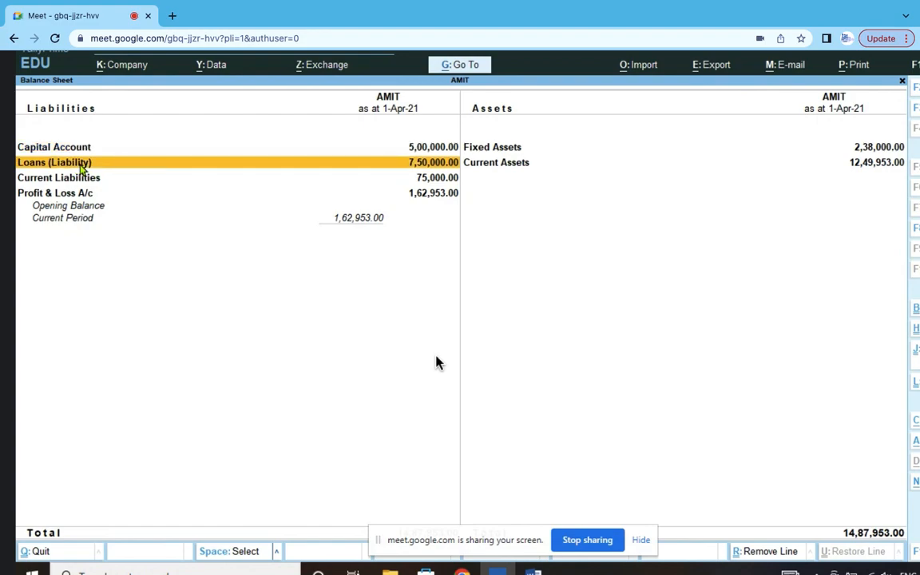
{"action": "left_click", "coordinate": [80, 165]}
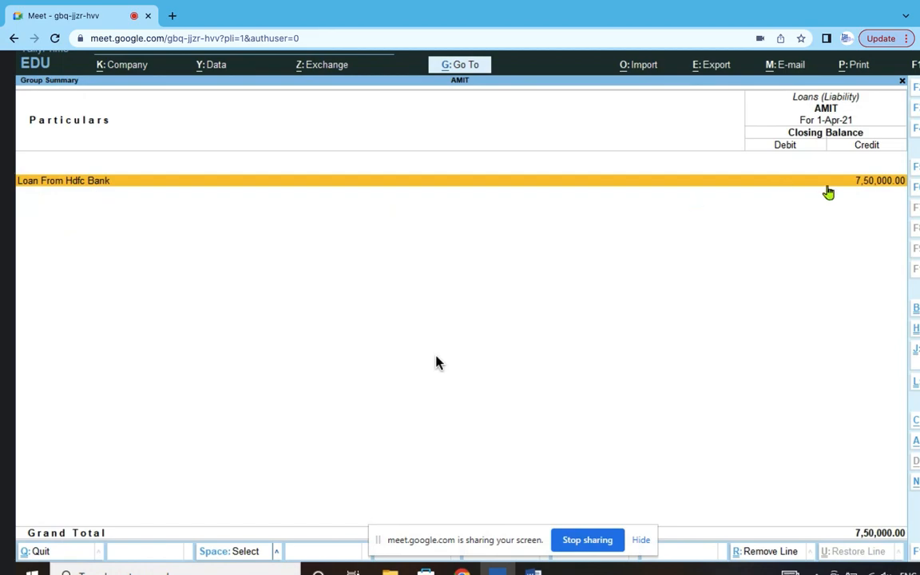
{"action": "left_click", "coordinate": [828, 185]}
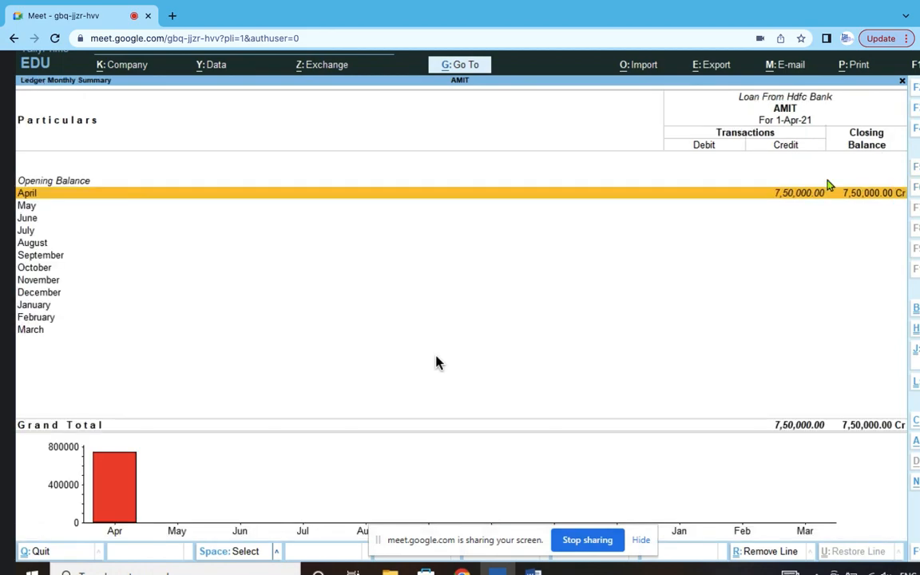
{"action": "left_click", "coordinate": [690, 199]}
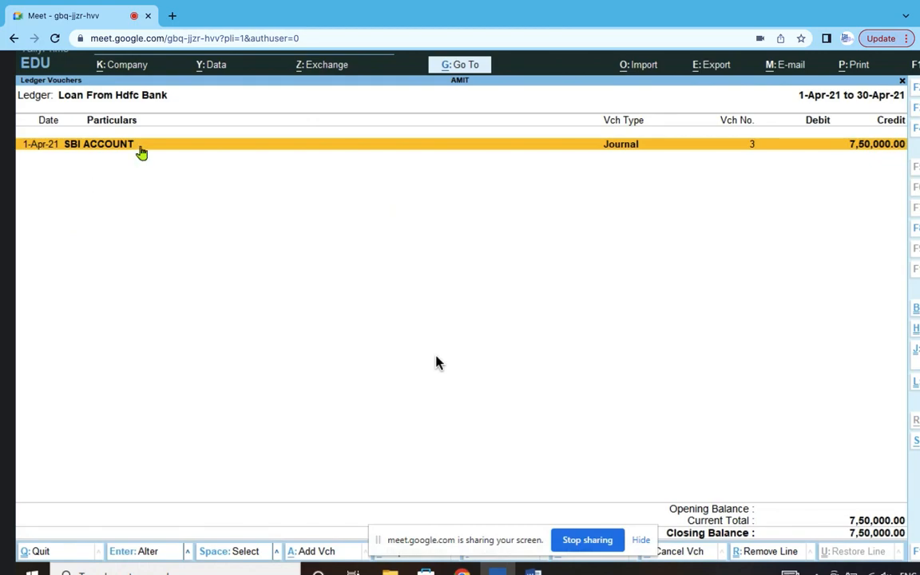
{"action": "left_click", "coordinate": [141, 152]}
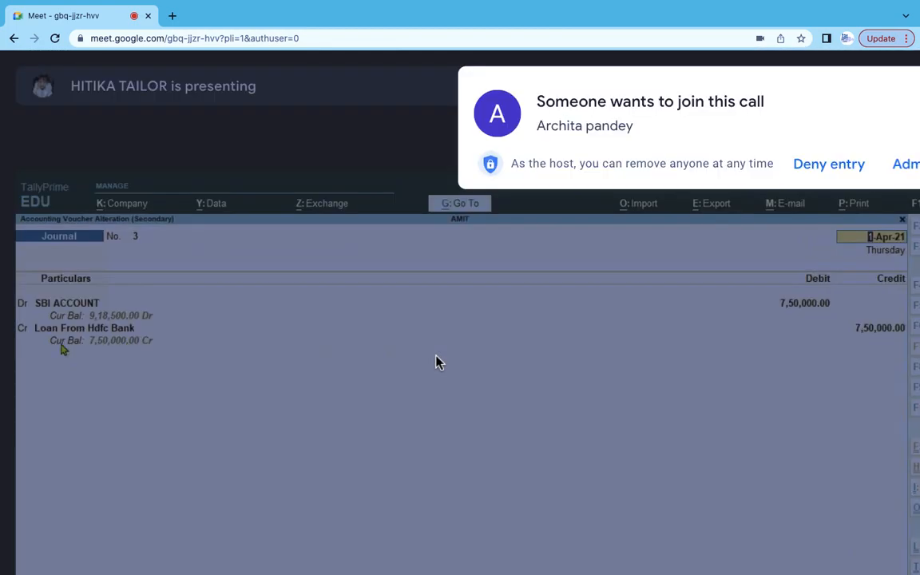
Admit the person waiting to join the call
{"action": "left_click", "coordinate": [904, 166]}
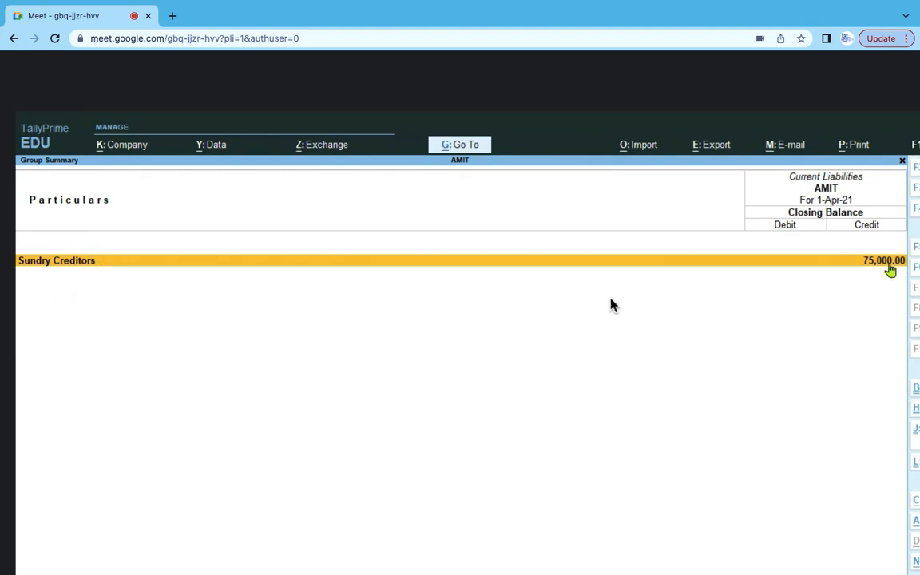
Drill down from Sundry Creditors through the creditor ledger's April vouchers to the Purchase Account voucher No. 2
{"action": "key", "text": "Return"}
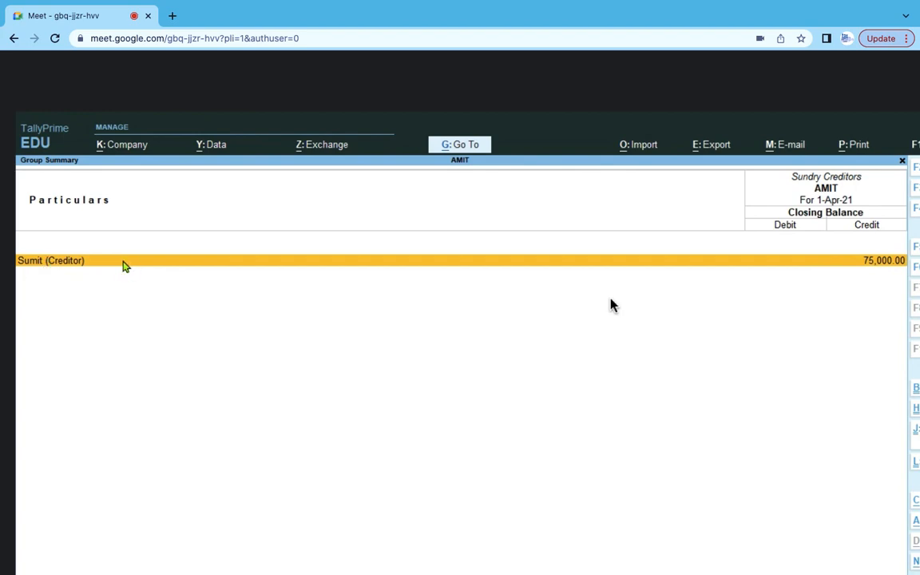
{"action": "left_click", "coordinate": [124, 266]}
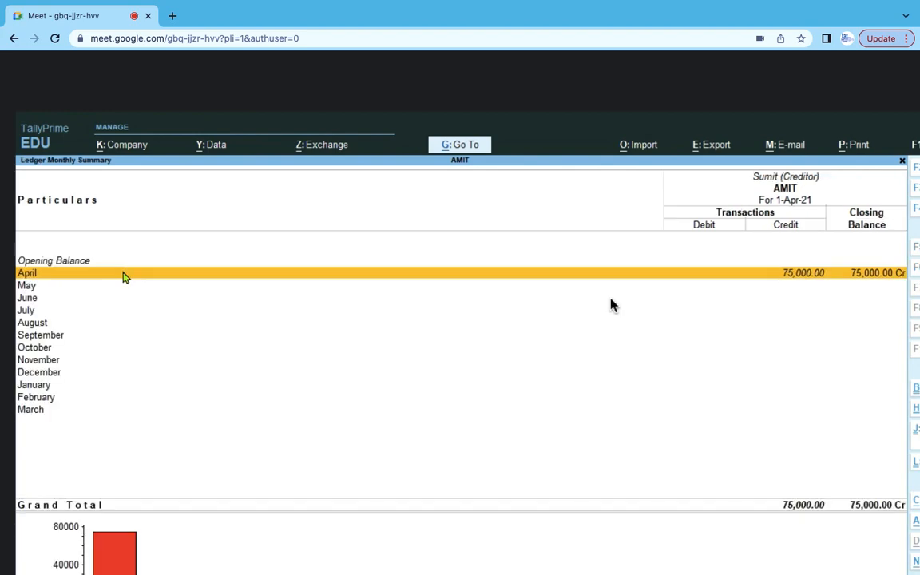
{"action": "left_click", "coordinate": [124, 272]}
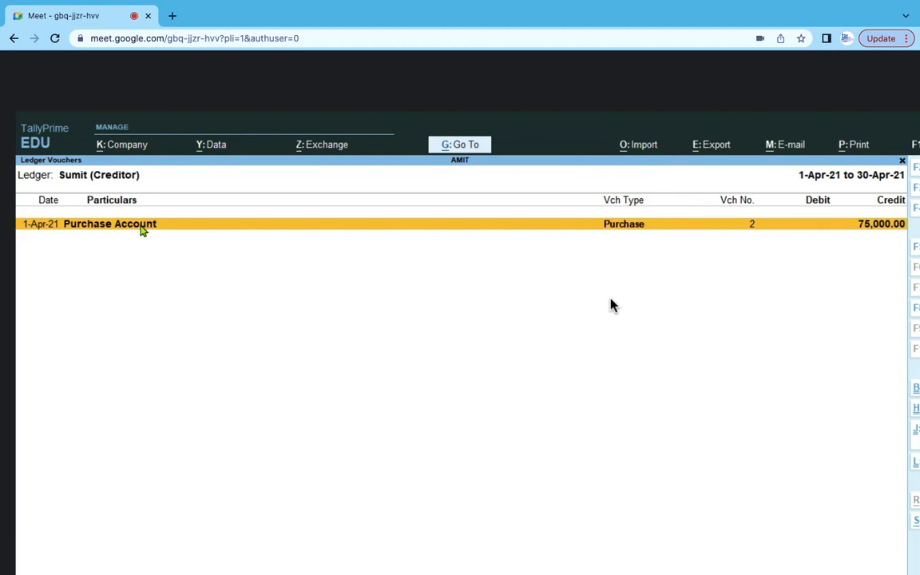
{"action": "left_click", "coordinate": [141, 227]}
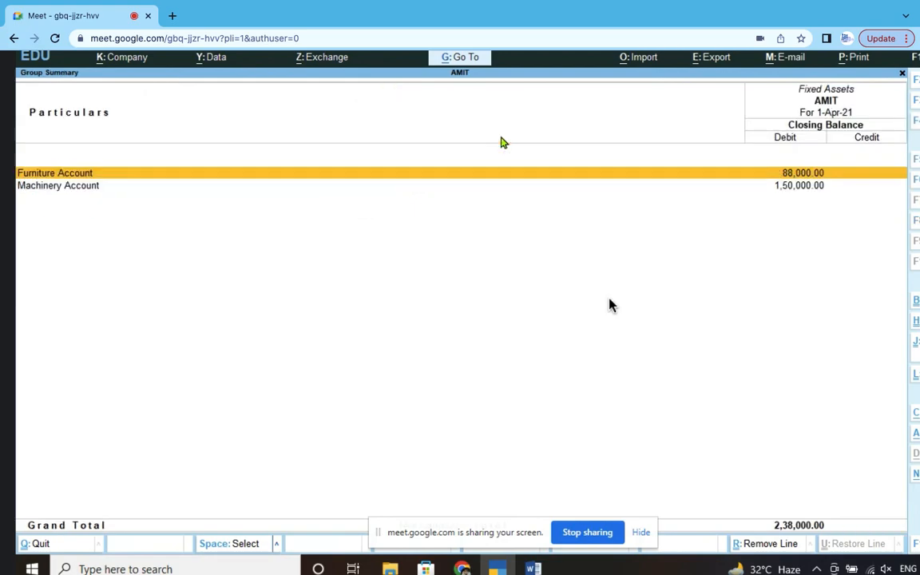
Highlight Machinery Account in the Fixed Assets group summary and return to the Balance Sheet
{"action": "left_click", "coordinate": [83, 191]}
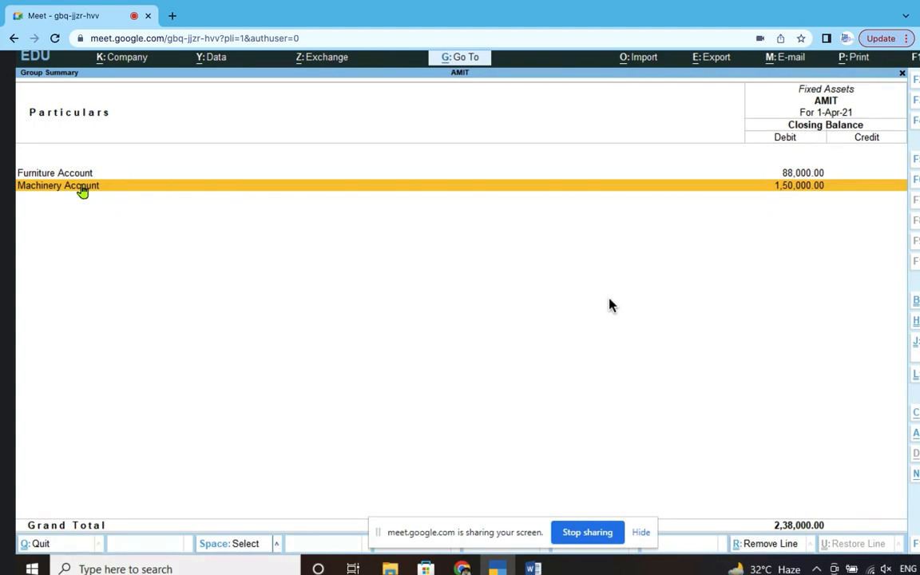
{"action": "left_click", "coordinate": [903, 75]}
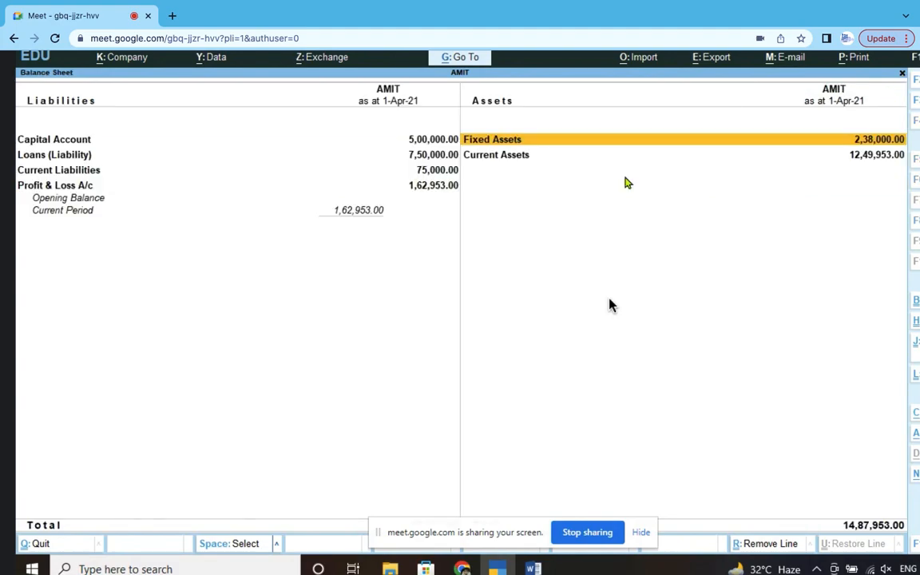
Drill down from Current Assets through Cash-in-Hand and the Cash ledger to its April vouchers
{"action": "left_click", "coordinate": [520, 163]}
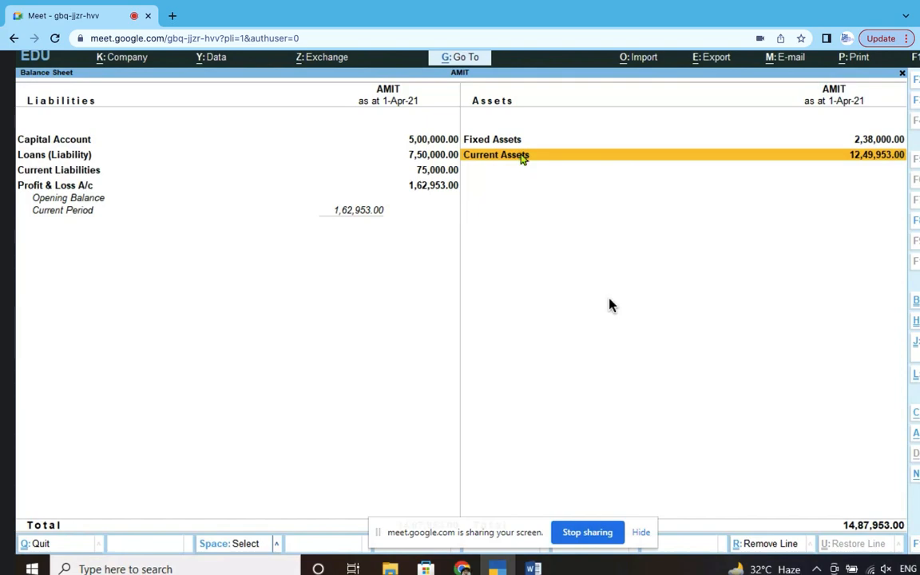
{"action": "left_click", "coordinate": [520, 157]}
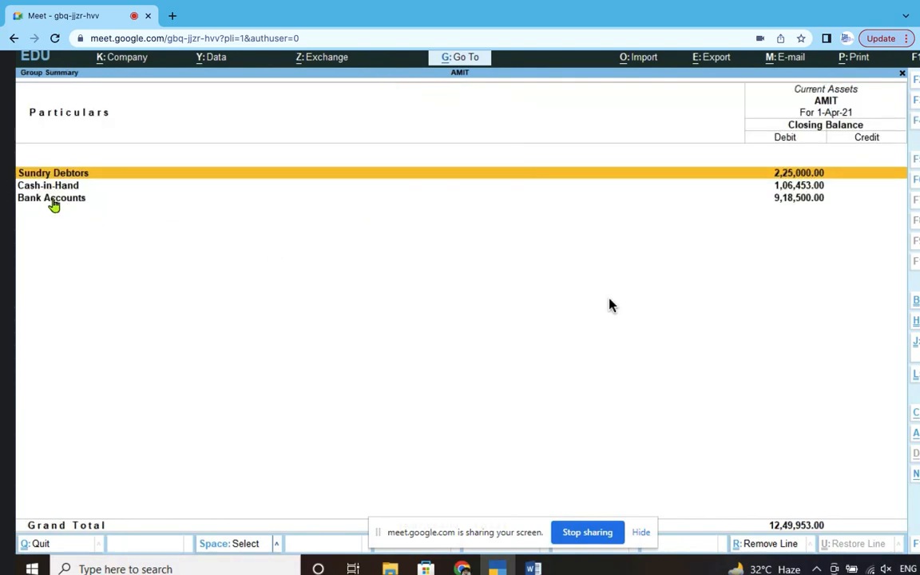
{"action": "left_click", "coordinate": [77, 190]}
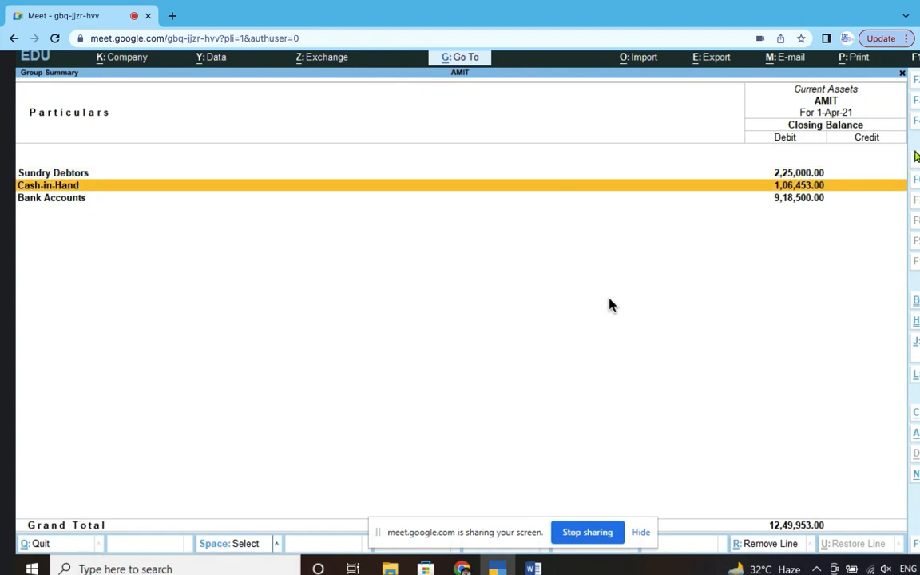
{"action": "left_click", "coordinate": [812, 187]}
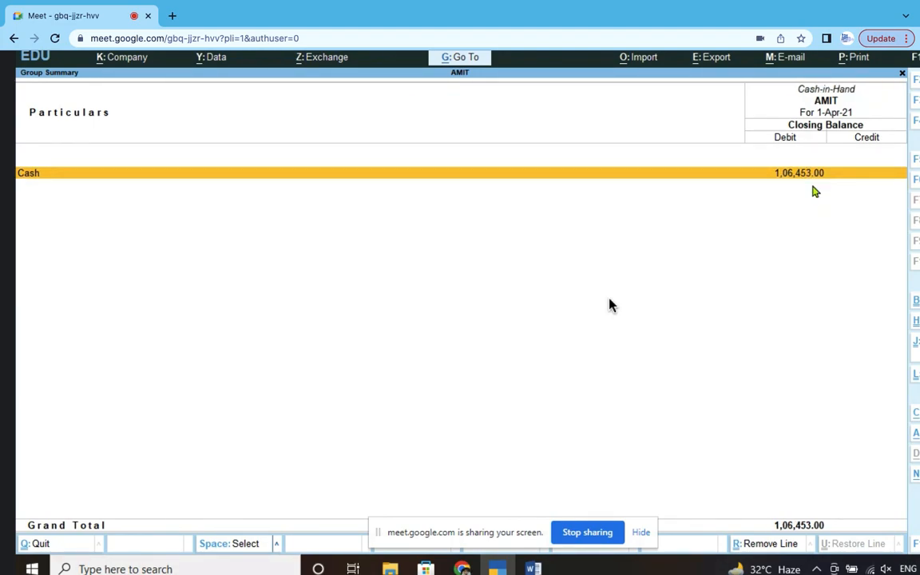
{"action": "left_click", "coordinate": [670, 177]}
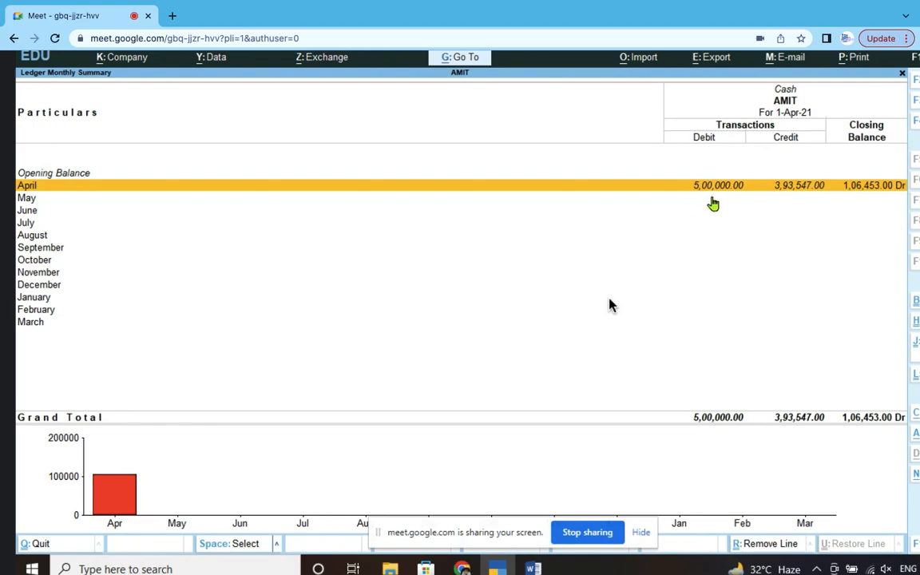
{"action": "left_click", "coordinate": [787, 189]}
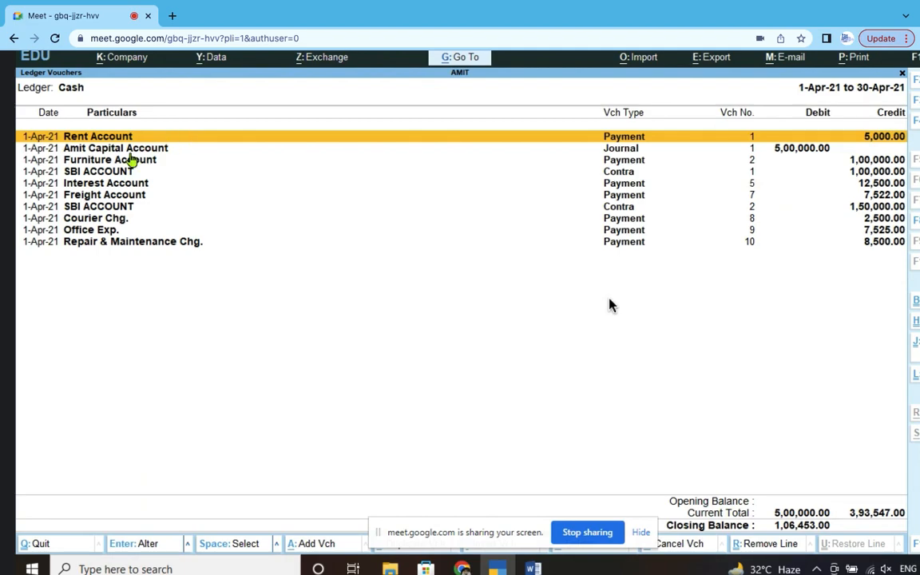
Examine each April entry in the Cash ledger, from the owner's capital and rent entries through Repair & Maintenance Chg
{"action": "left_click", "coordinate": [102, 148]}
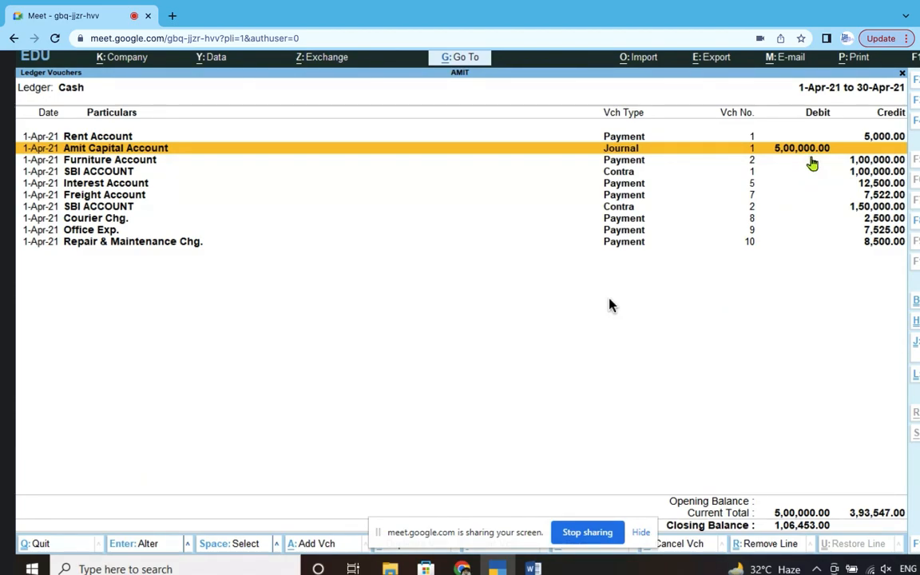
{"action": "left_click", "coordinate": [98, 134]}
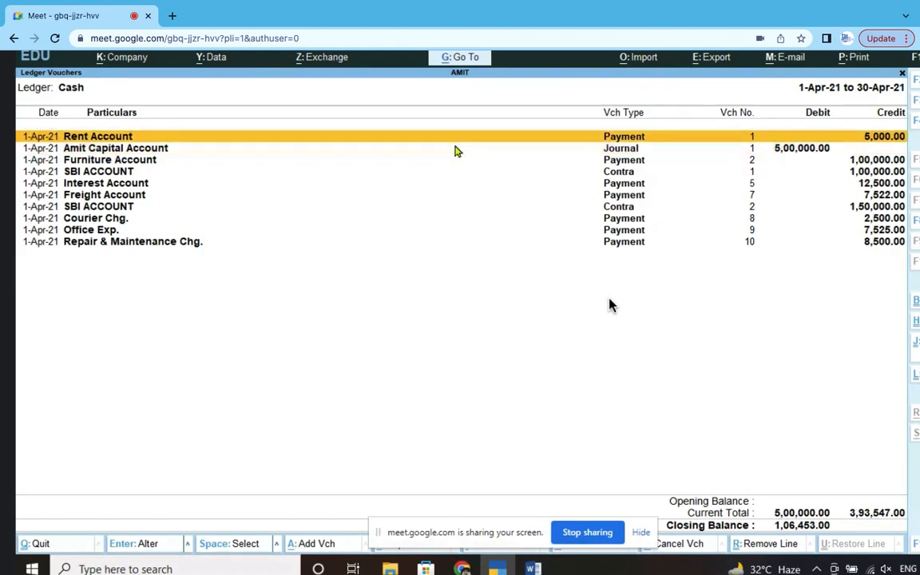
{"action": "left_click", "coordinate": [136, 158]}
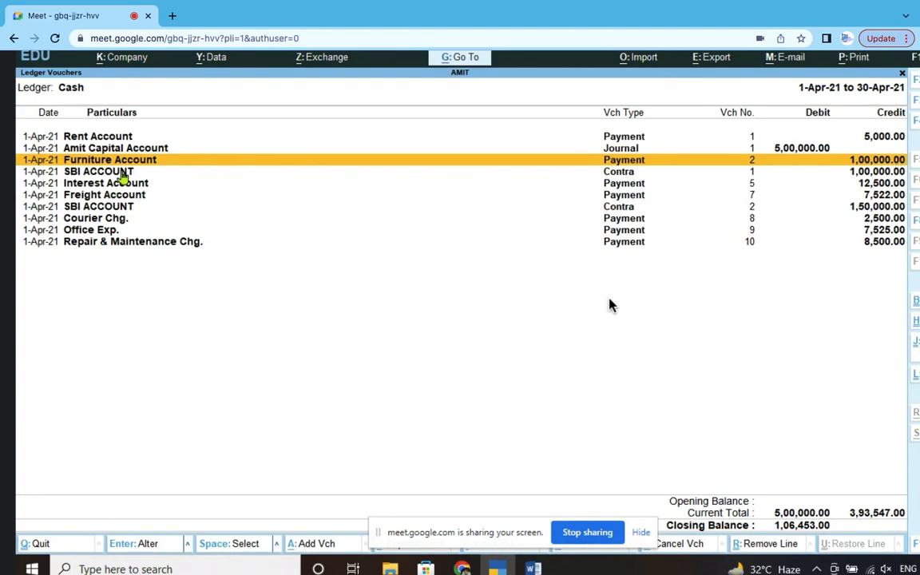
{"action": "left_click", "coordinate": [172, 171]}
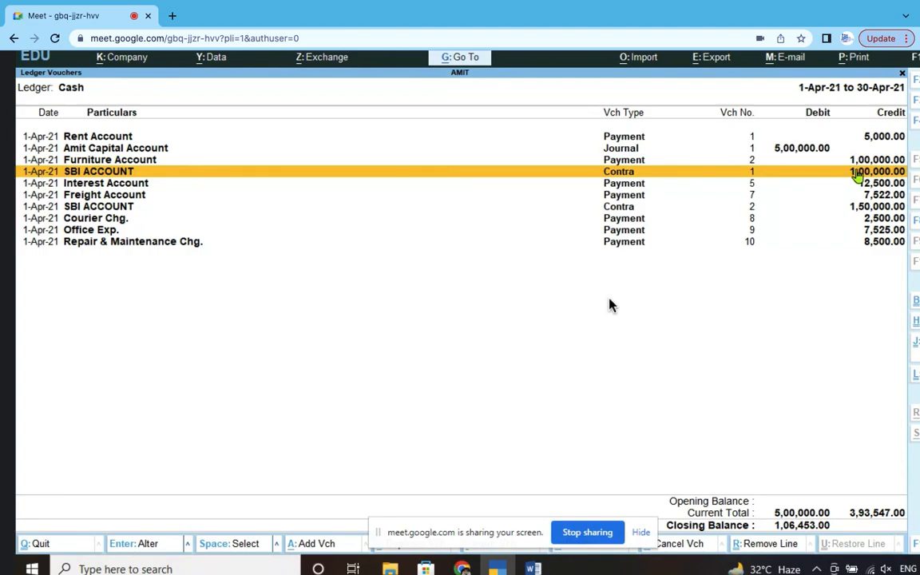
{"action": "left_click", "coordinate": [124, 185]}
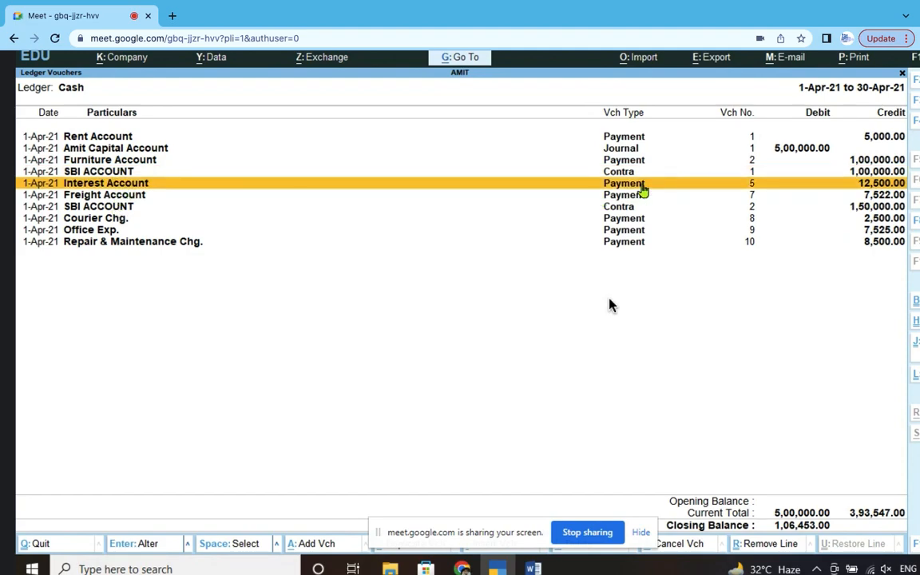
{"action": "left_click", "coordinate": [132, 199]}
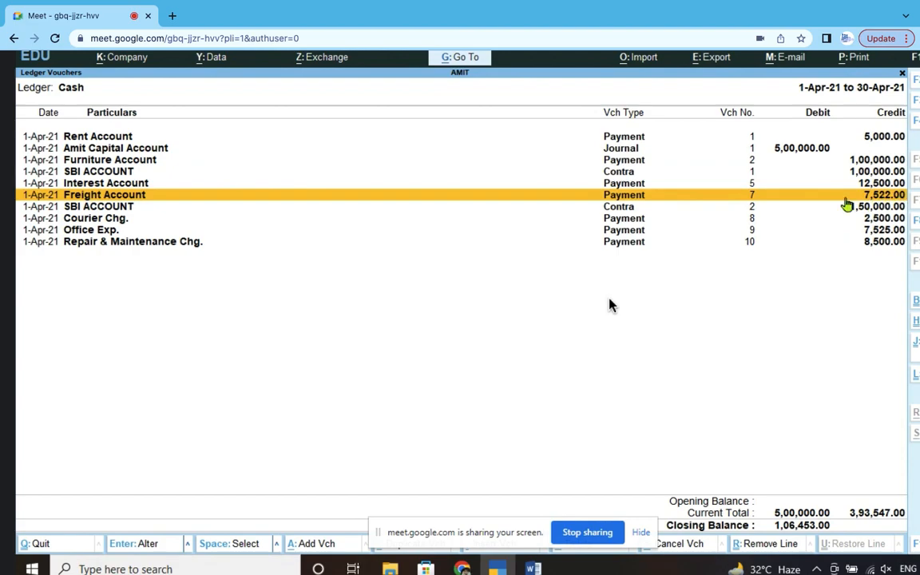
{"action": "left_click", "coordinate": [107, 210]}
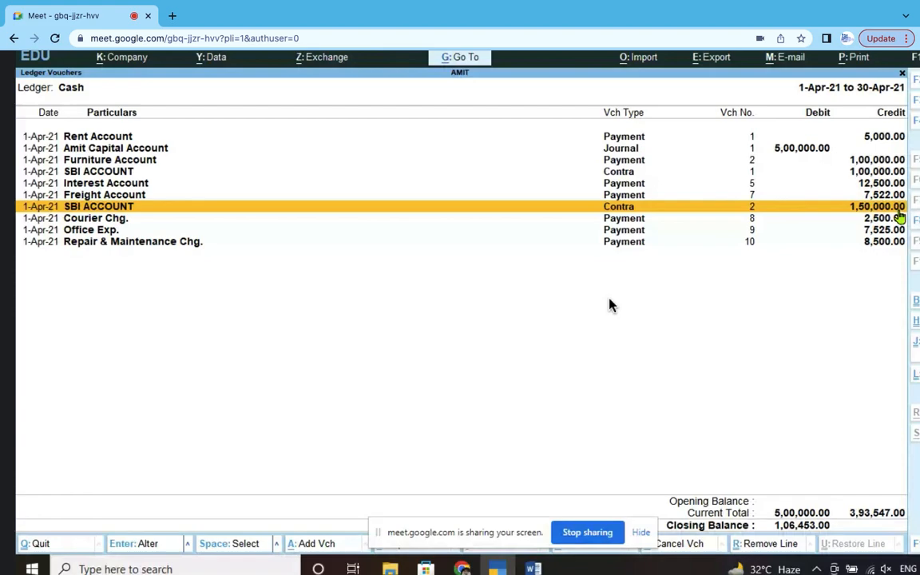
{"action": "left_click", "coordinate": [109, 216]}
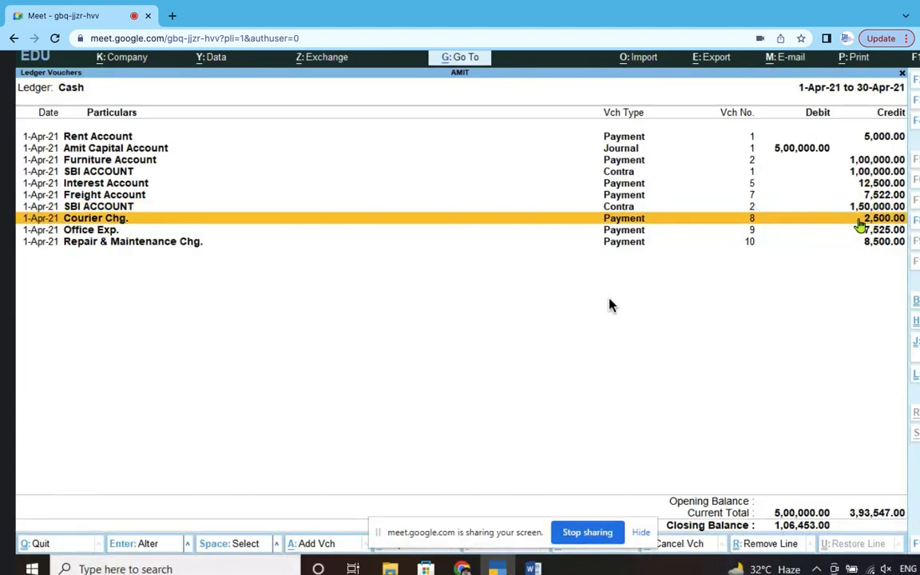
{"action": "left_click", "coordinate": [107, 234]}
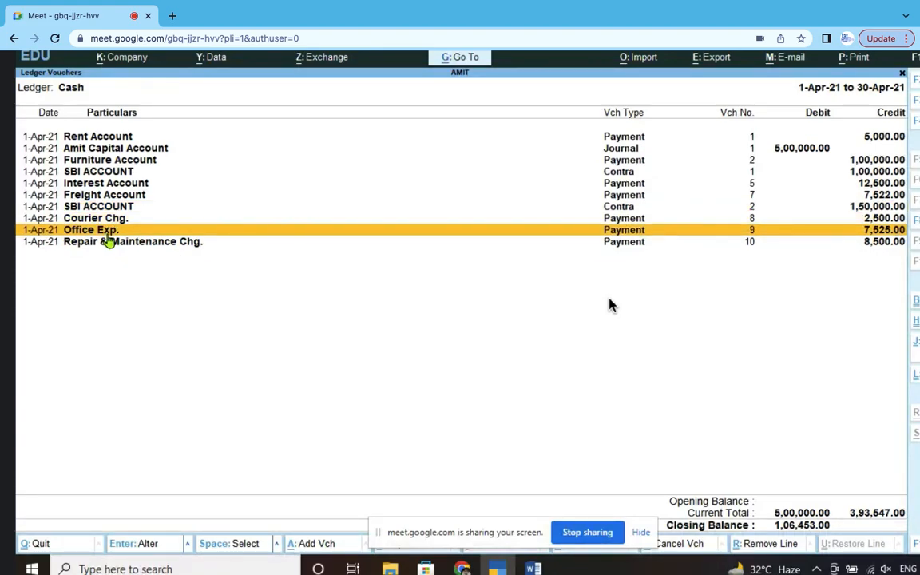
{"action": "left_click", "coordinate": [125, 243]}
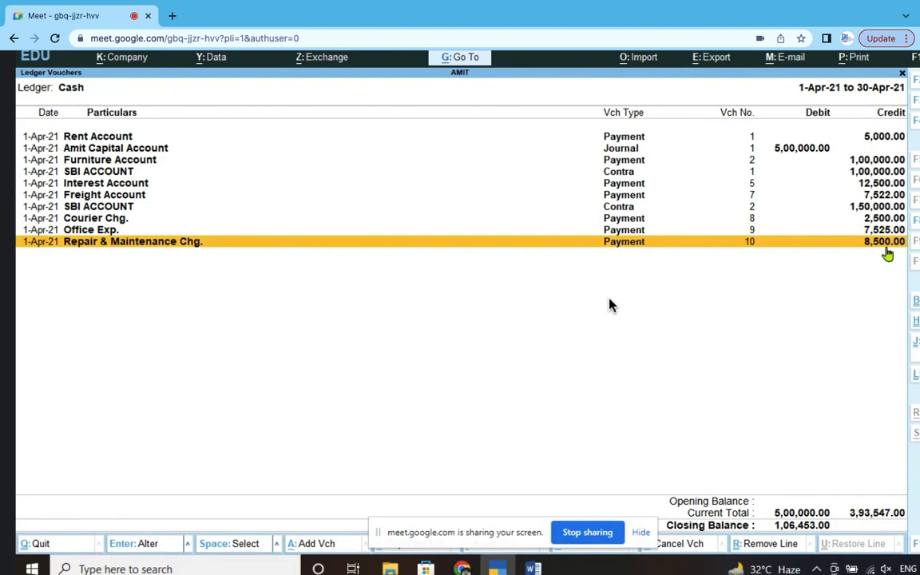
Open the owner's capital journal voucher No. 1 and return to the Cash ledger vouchers
{"action": "left_click", "coordinate": [621, 151]}
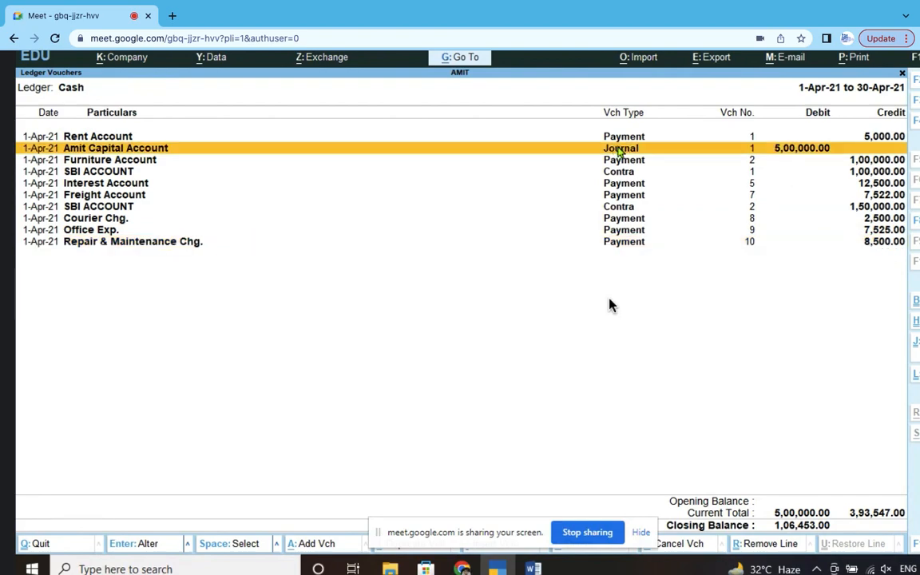
{"action": "left_click", "coordinate": [621, 150]}
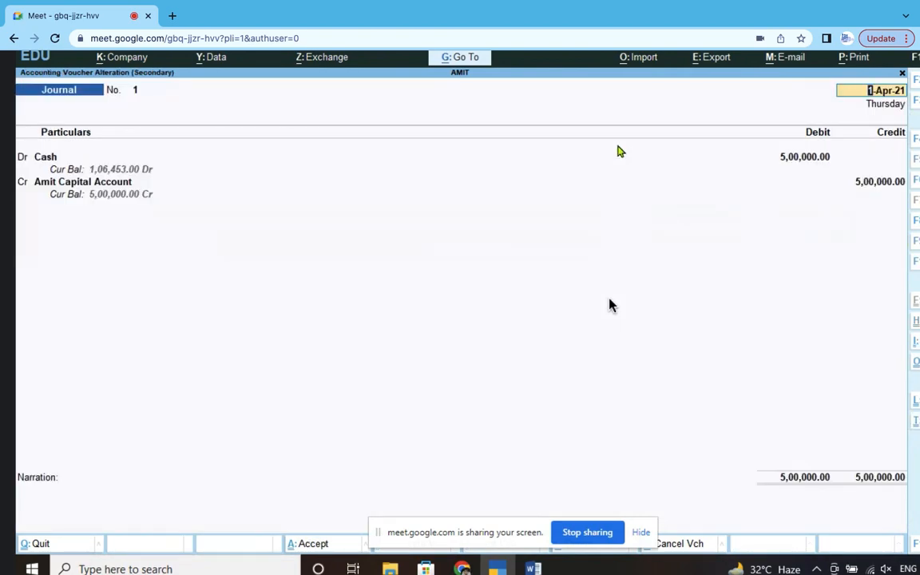
{"action": "left_click", "coordinate": [902, 75]}
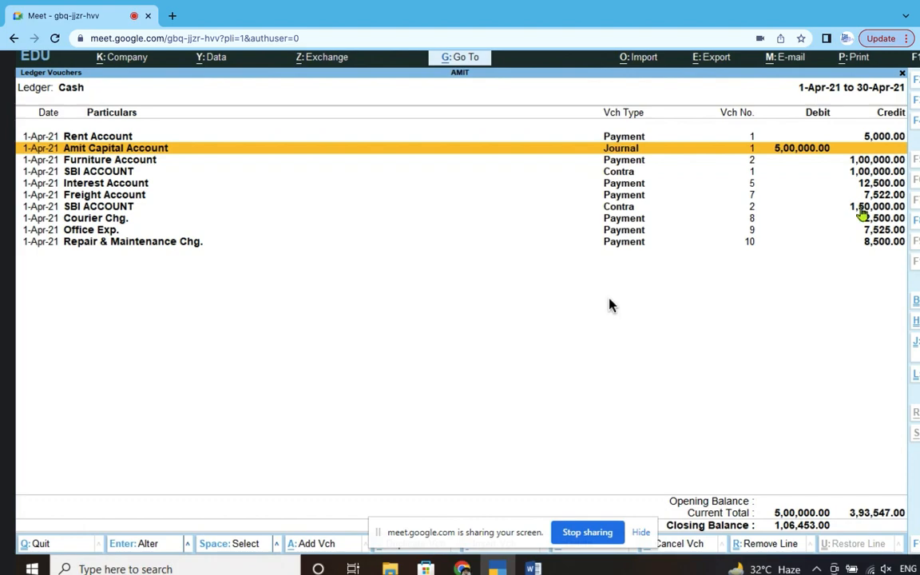
Open the SBI ACCOUNT contra voucher No. 1 and return to the Cash ledger vouchers
{"action": "left_click", "coordinate": [640, 174]}
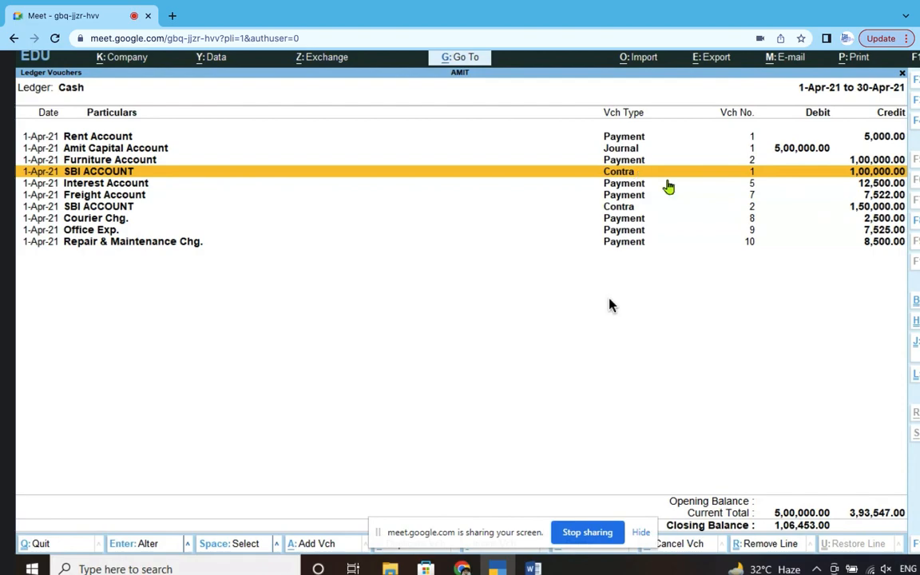
{"action": "double_click", "coordinate": [900, 180]}
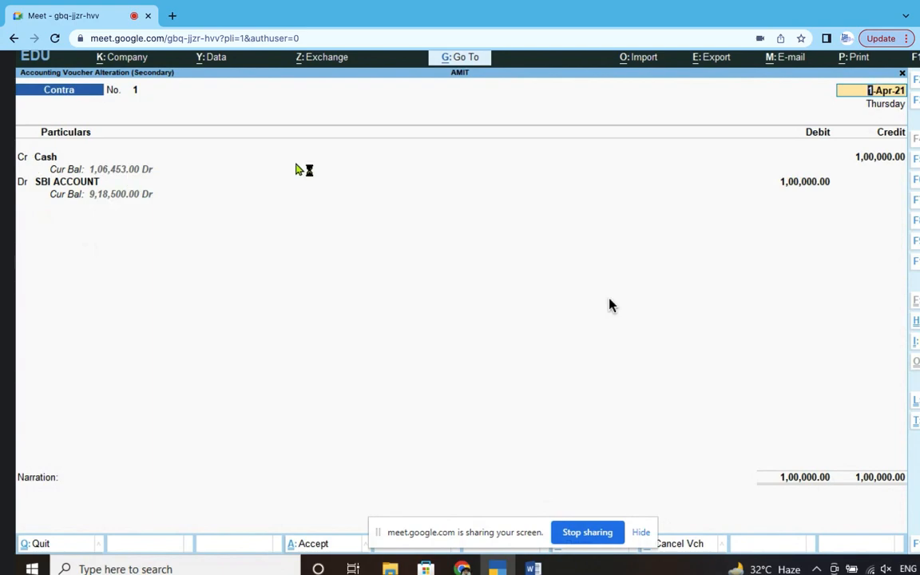
{"action": "left_click", "coordinate": [903, 74]}
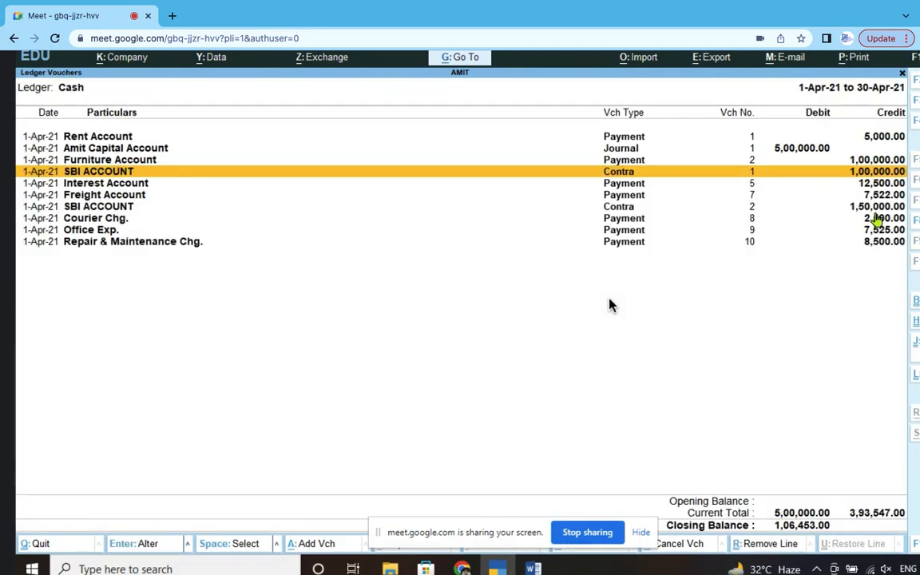
Open the SBI ACCOUNT contra voucher No. 2 and return to the Cash ledger vouchers
{"action": "key", "text": "Down"}
{"action": "key", "text": "Down"}
{"action": "key", "text": "Down"}
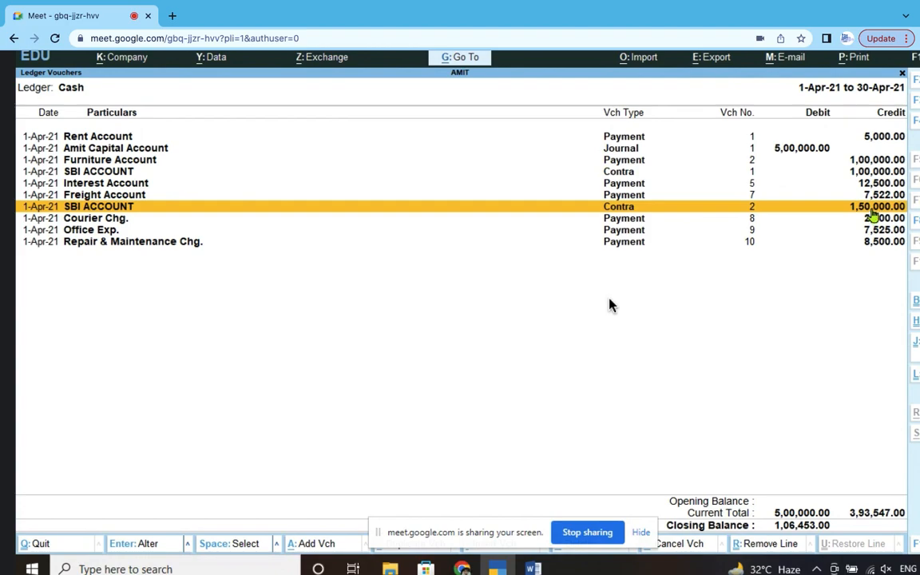
{"action": "key", "text": "Return"}
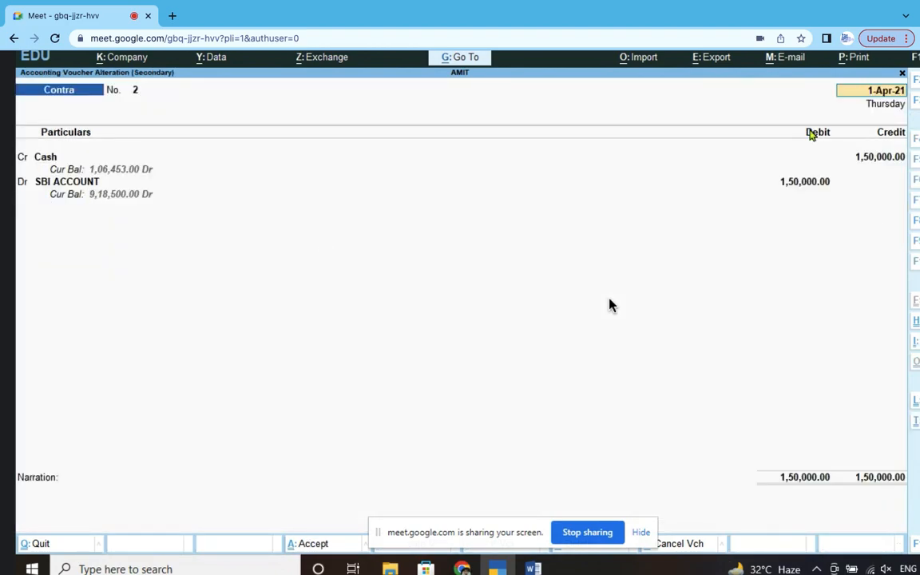
{"action": "left_click", "coordinate": [903, 74]}
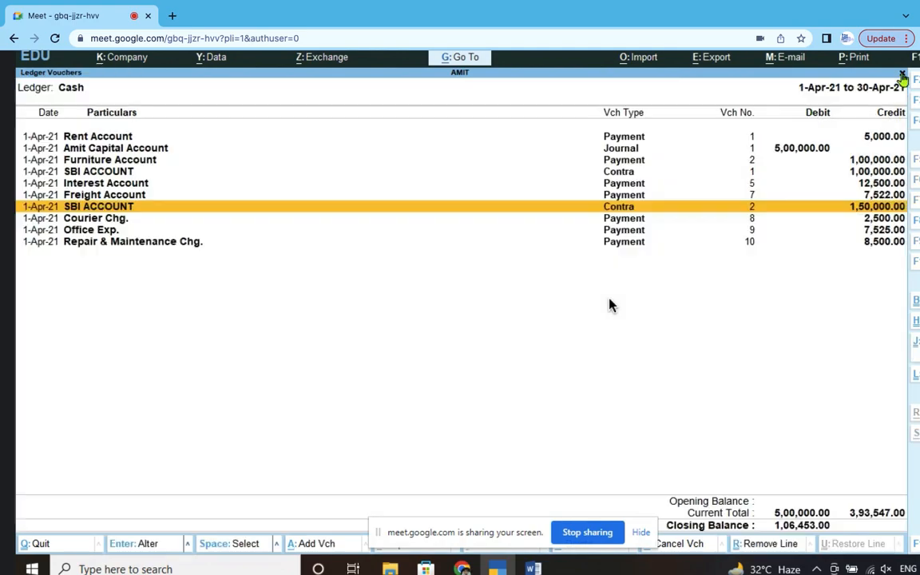
Review the Cash ledger's payment entries, including Repair & Maintenance Chg. and Courier Chg., and return to its monthly summary
{"action": "left_click", "coordinate": [893, 245]}
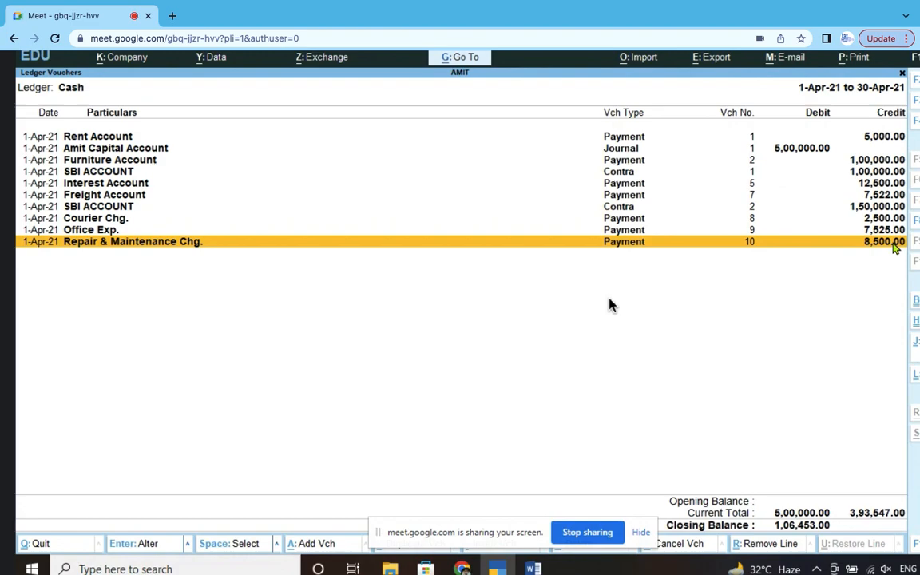
{"action": "left_click", "coordinate": [895, 248]}
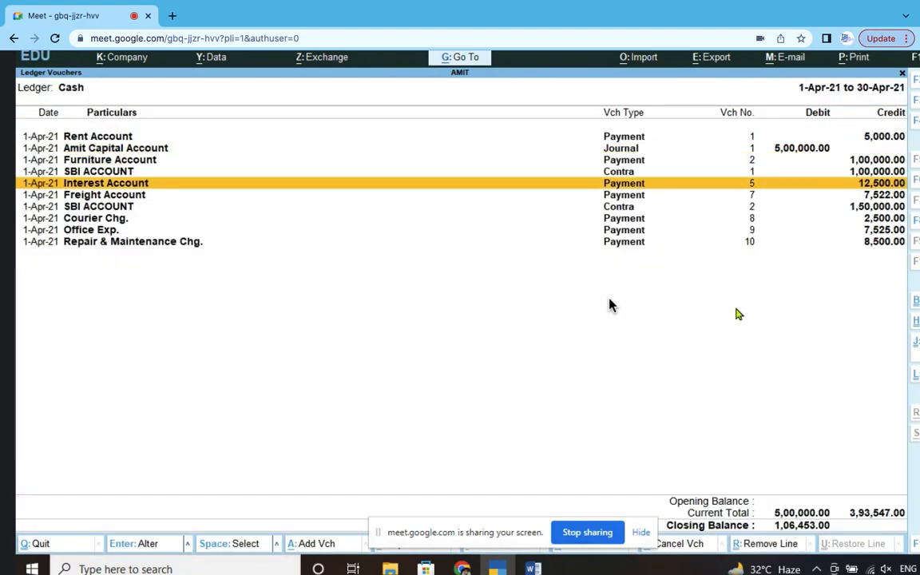
{"action": "key", "text": "Down"}
{"action": "key", "text": "Down"}
{"action": "key", "text": "Down"}
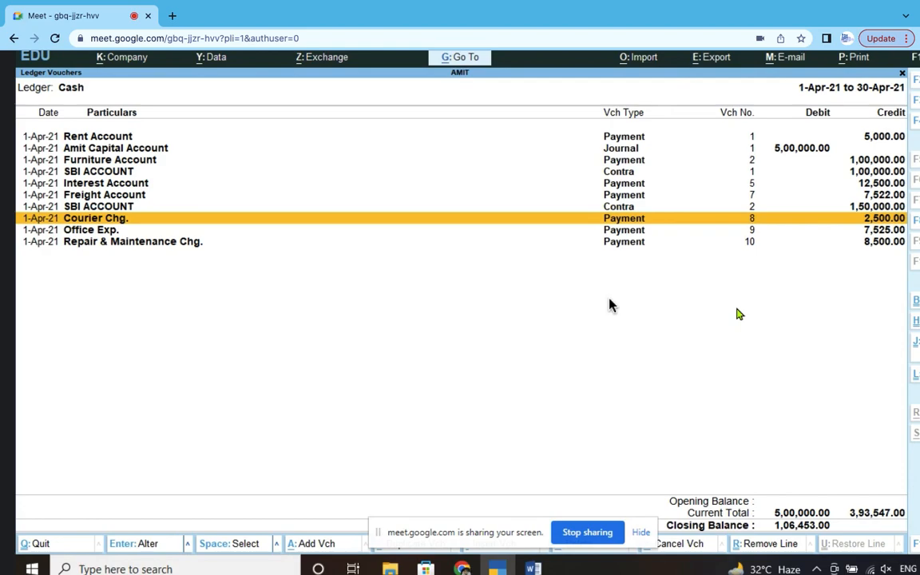
{"action": "left_click", "coordinate": [902, 74]}
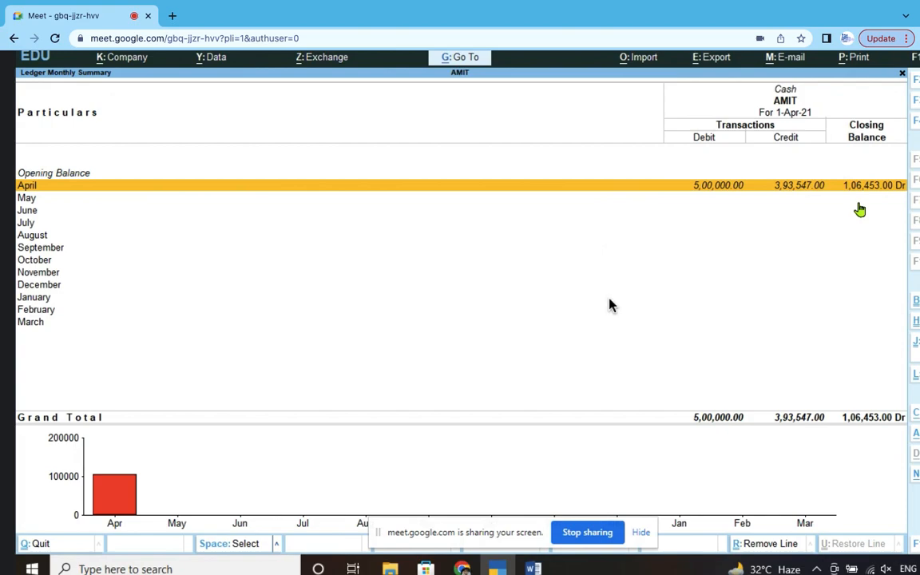
Return to the Current Assets summary and drill down through Bank Accounts to the SBI ACCOUNT ledger vouchers for April
{"action": "left_click", "coordinate": [903, 74]}
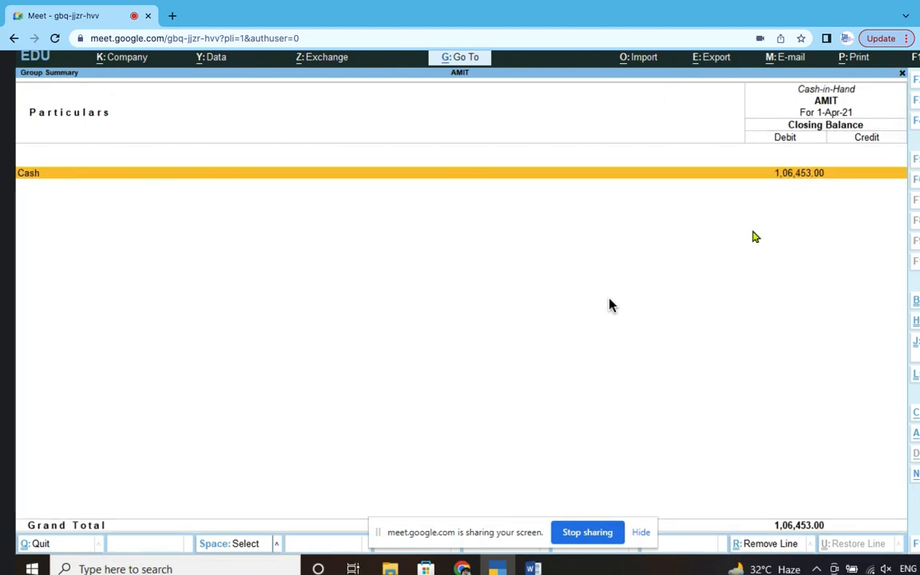
{"action": "left_click", "coordinate": [903, 74]}
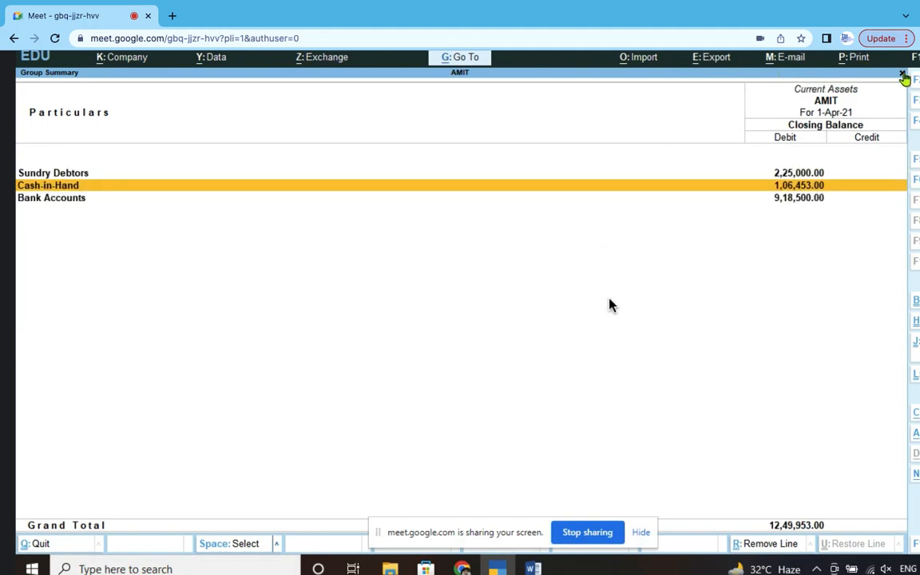
{"action": "left_click", "coordinate": [82, 203]}
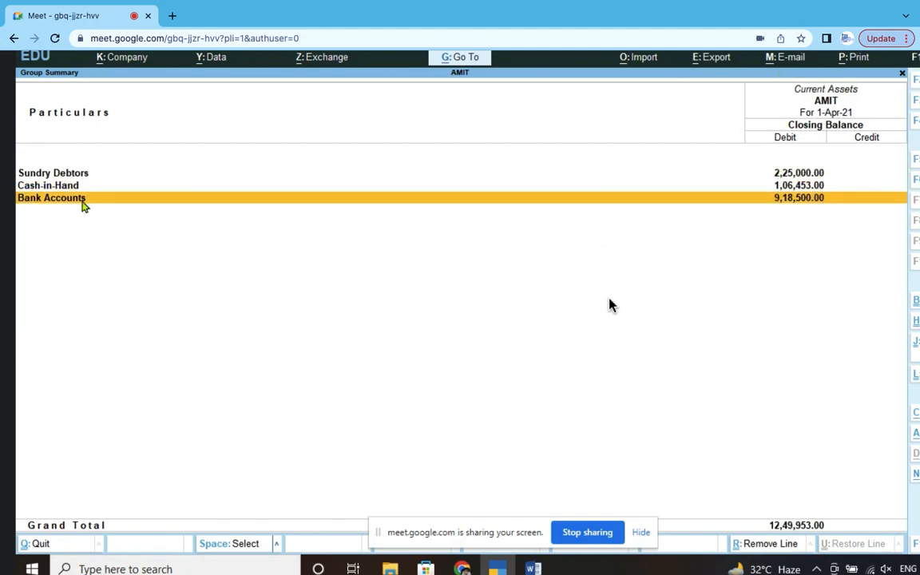
{"action": "left_click", "coordinate": [83, 205]}
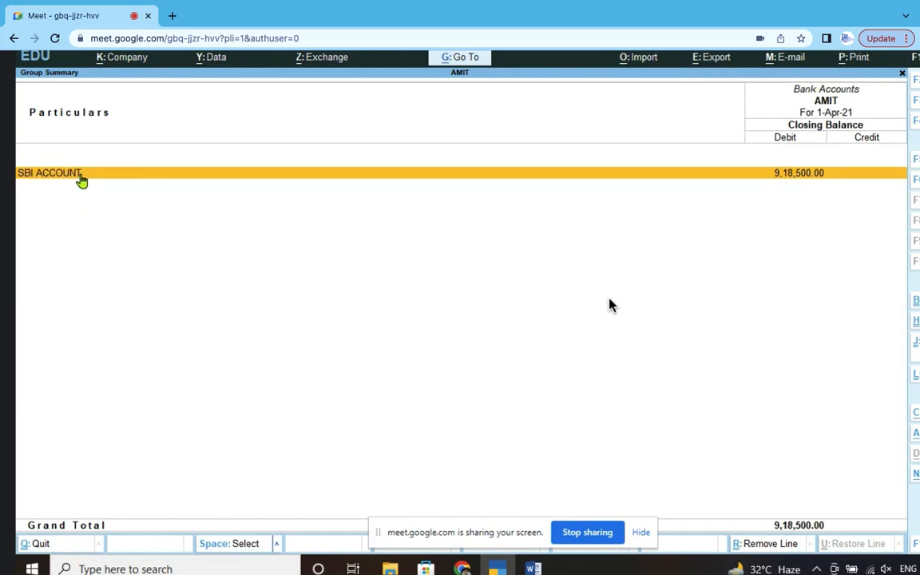
{"action": "left_click", "coordinate": [83, 175]}
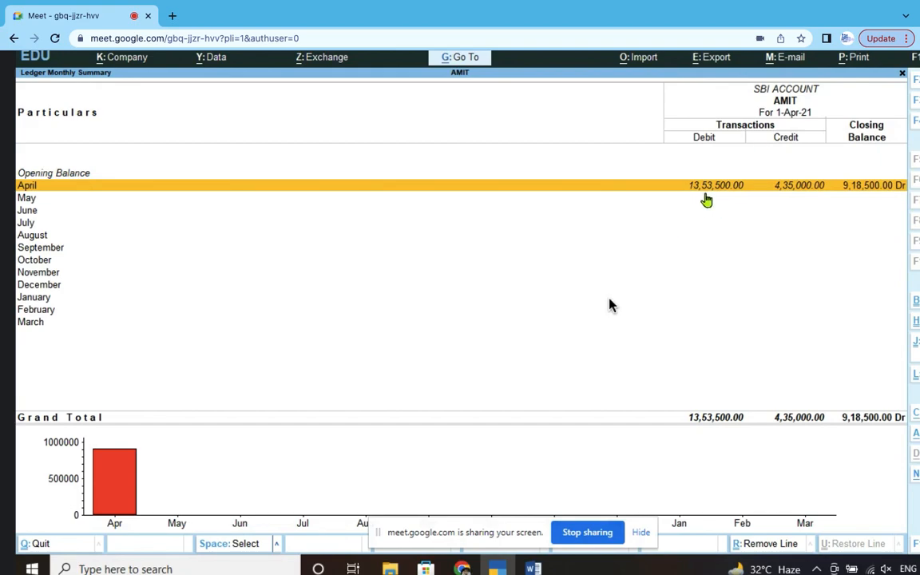
{"action": "left_click", "coordinate": [815, 192]}
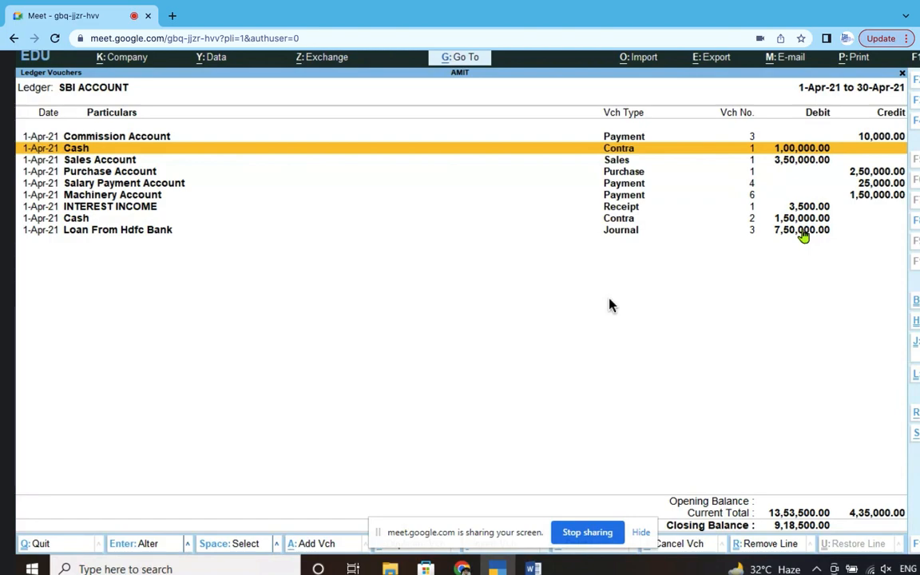
Review the SBI ACCOUNT ledger entries, opening Sales voucher No. 1 and the INTEREST INCOME receipt voucher No. 1
{"action": "left_click", "coordinate": [80, 222]}
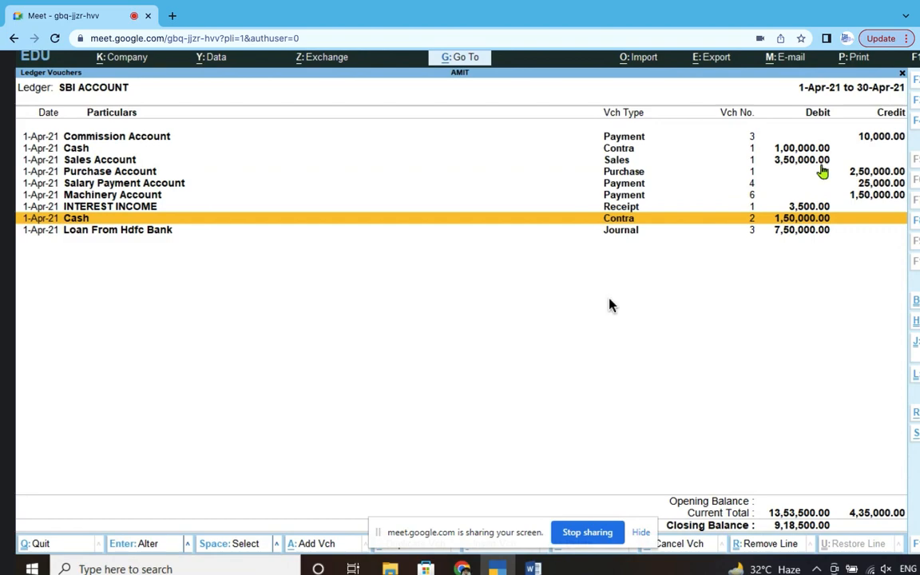
{"action": "left_click", "coordinate": [112, 155]}
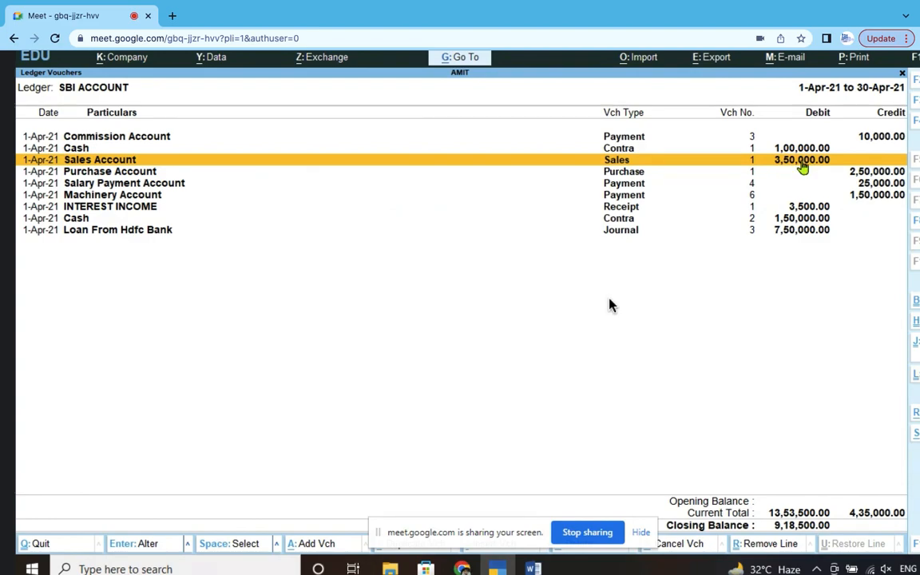
{"action": "double_click", "coordinate": [805, 166]}
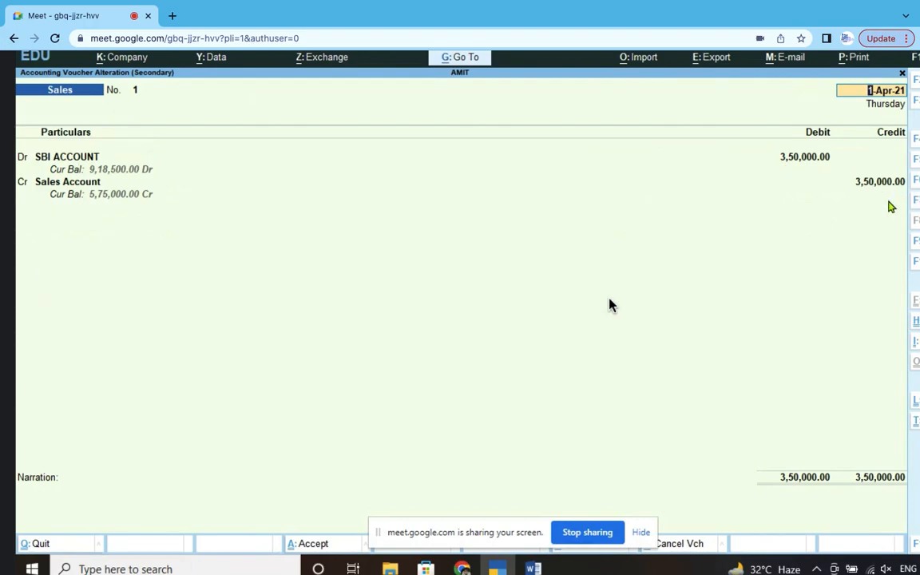
{"action": "left_click", "coordinate": [903, 74]}
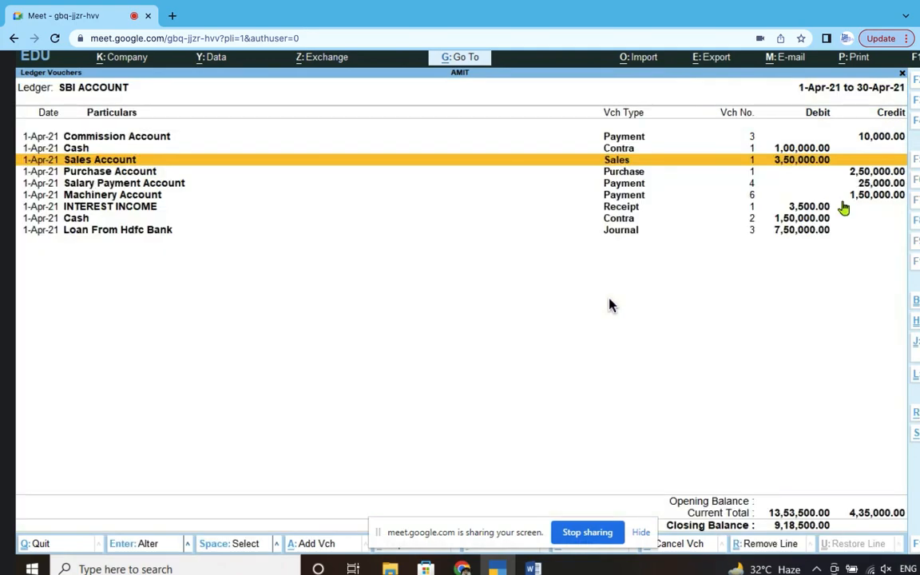
{"action": "left_click", "coordinate": [809, 208]}
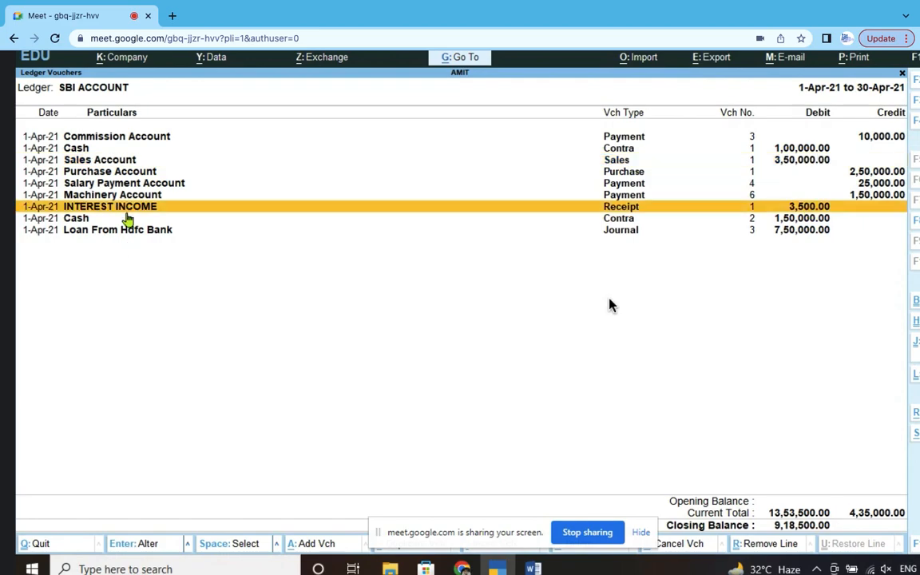
{"action": "left_click", "coordinate": [814, 210]}
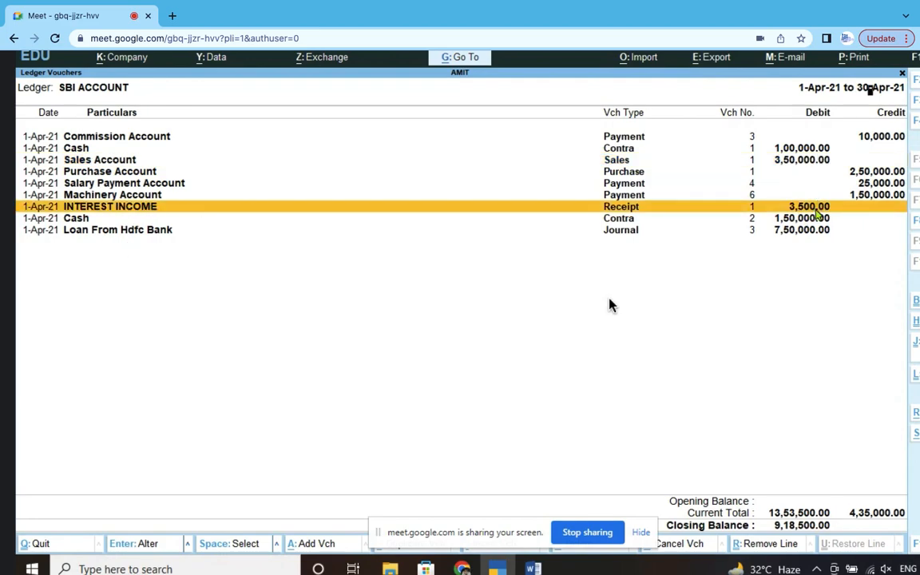
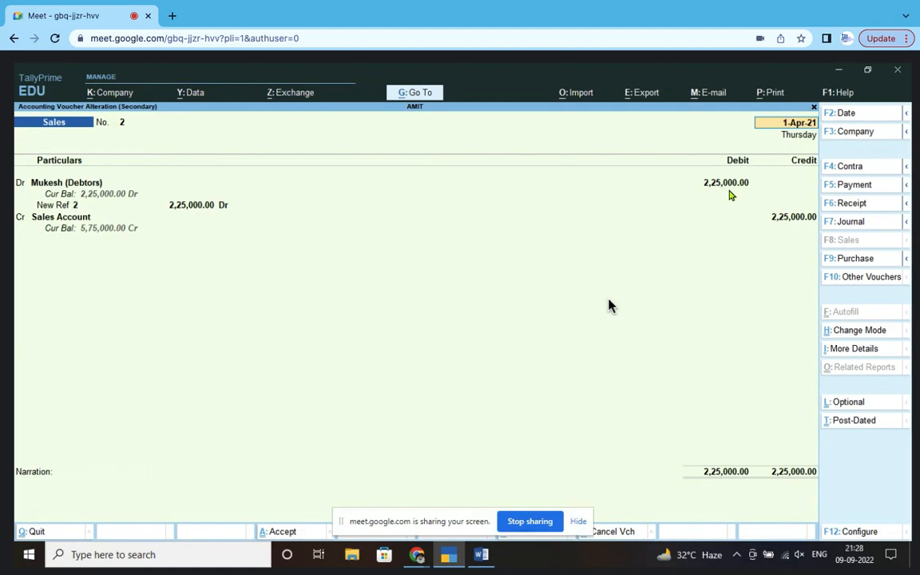
Close the debtor's Sales voucher No. 2 and return through the Sundry Debtors summary to the Balance Sheet
{"action": "left_click", "coordinate": [814, 109]}
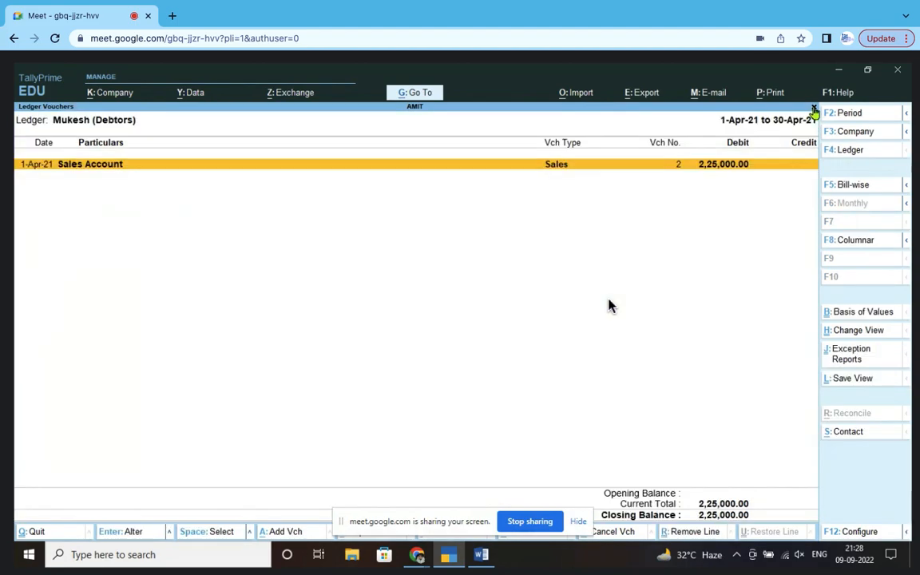
{"action": "left_click", "coordinate": [814, 110]}
{"action": "left_click", "coordinate": [813, 111]}
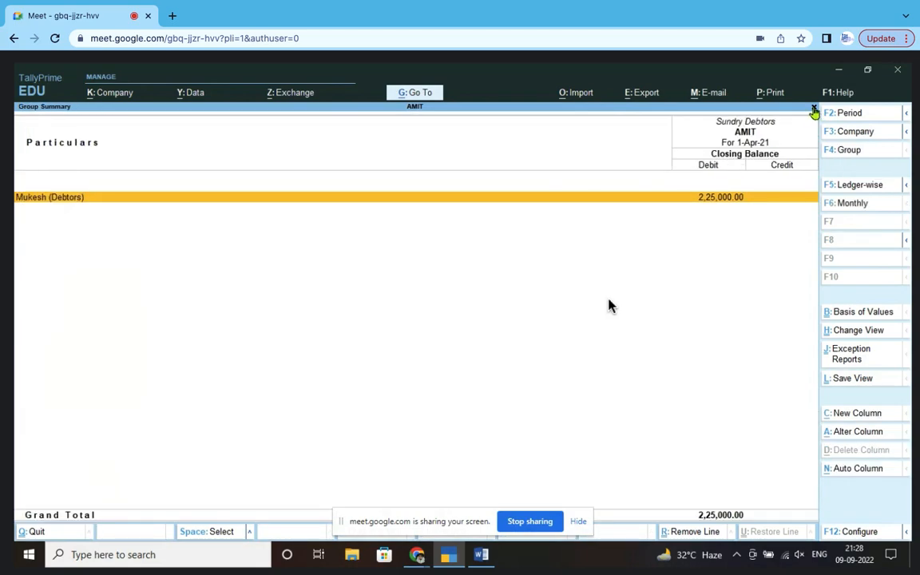
{"action": "left_click", "coordinate": [814, 111]}
{"action": "left_click", "coordinate": [815, 111]}
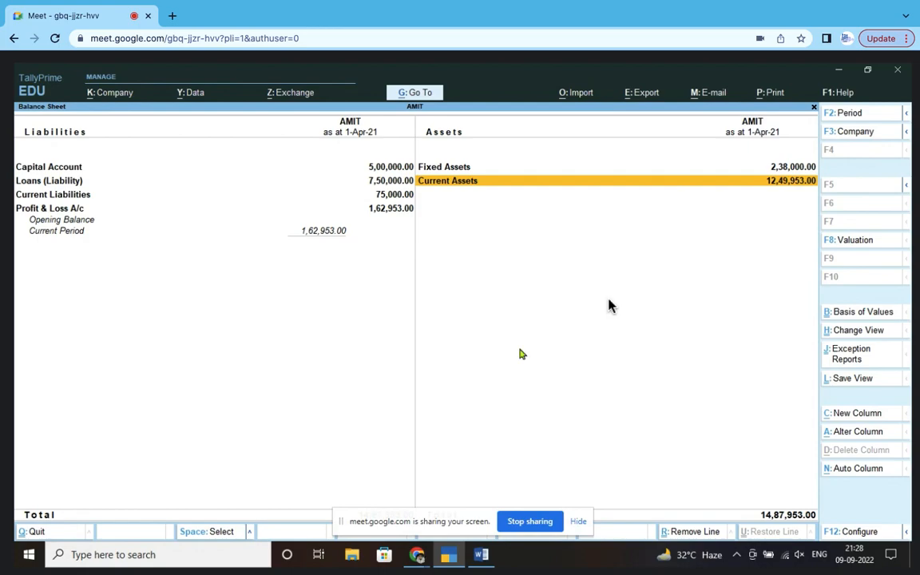
Switch to the Word notes and review the profit and loss and balance sheet formats for non-company organisations, banks and companies
{"action": "left_click", "coordinate": [485, 557]}
{"action": "scroll", "coordinate": [833, 435], "scroll_direction": "up", "scroll_amount": 4}
{"action": "scroll", "coordinate": [834, 434], "scroll_direction": "up", "scroll_amount": 15}
{"action": "scroll", "coordinate": [730, 313], "scroll_direction": "up", "scroll_amount": 20}
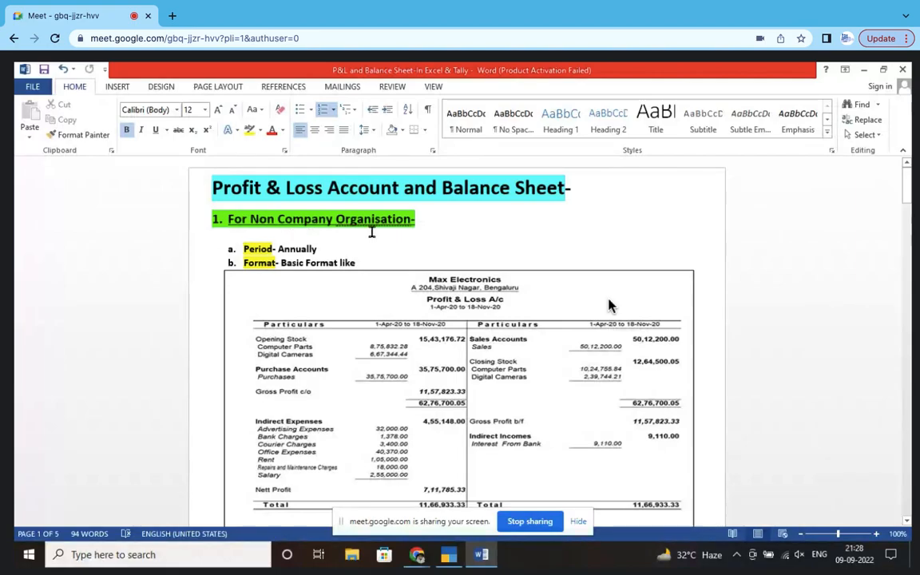
{"action": "scroll", "coordinate": [693, 249], "scroll_direction": "down", "scroll_amount": 3}
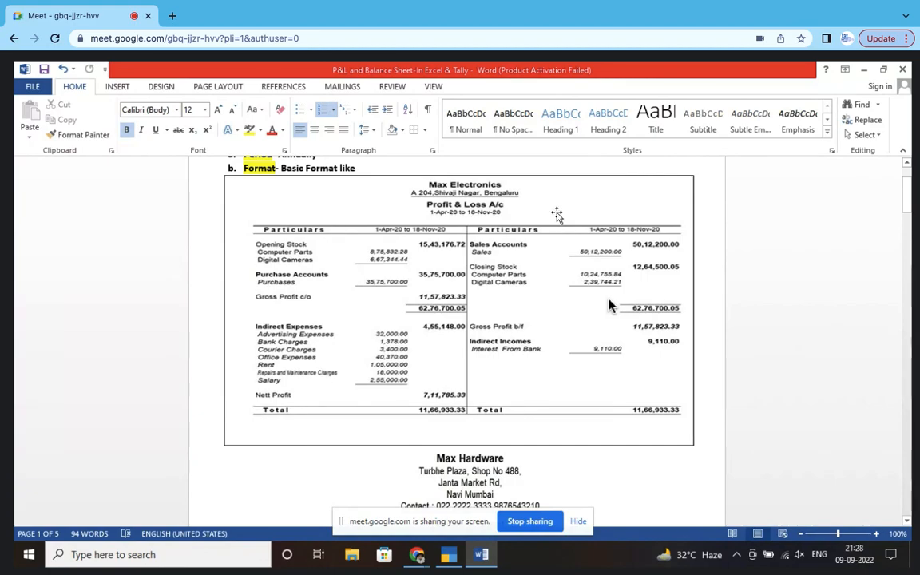
{"action": "scroll", "coordinate": [608, 306], "scroll_direction": "down", "scroll_amount": 7}
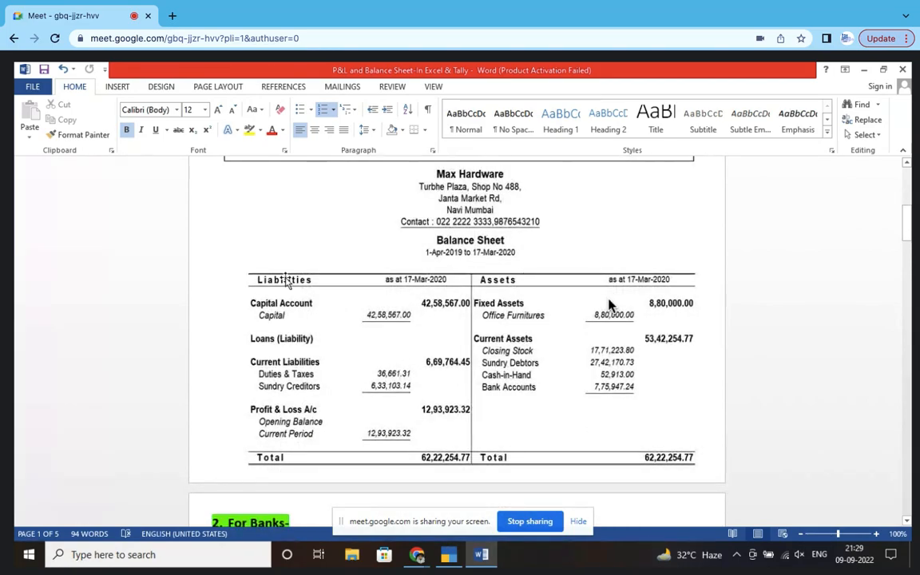
{"action": "scroll", "coordinate": [609, 306], "scroll_direction": "down", "scroll_amount": 10}
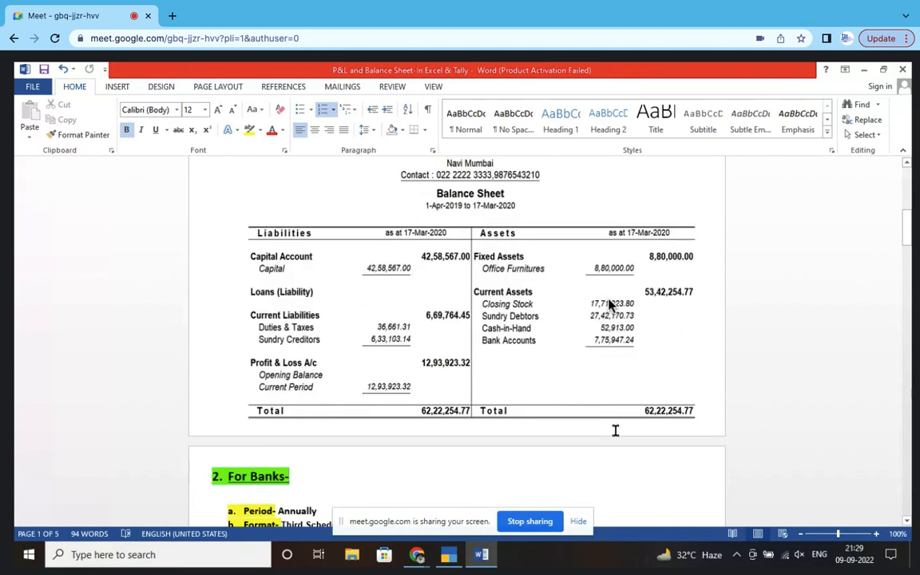
{"action": "scroll", "coordinate": [609, 306], "scroll_direction": "down", "scroll_amount": 15}
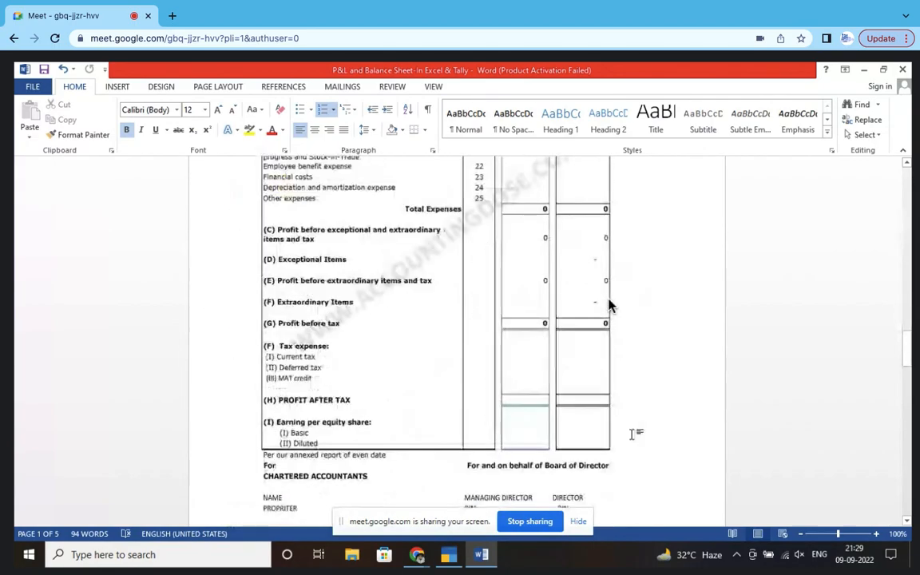
{"action": "scroll", "coordinate": [609, 306], "scroll_direction": "down", "scroll_amount": 3}
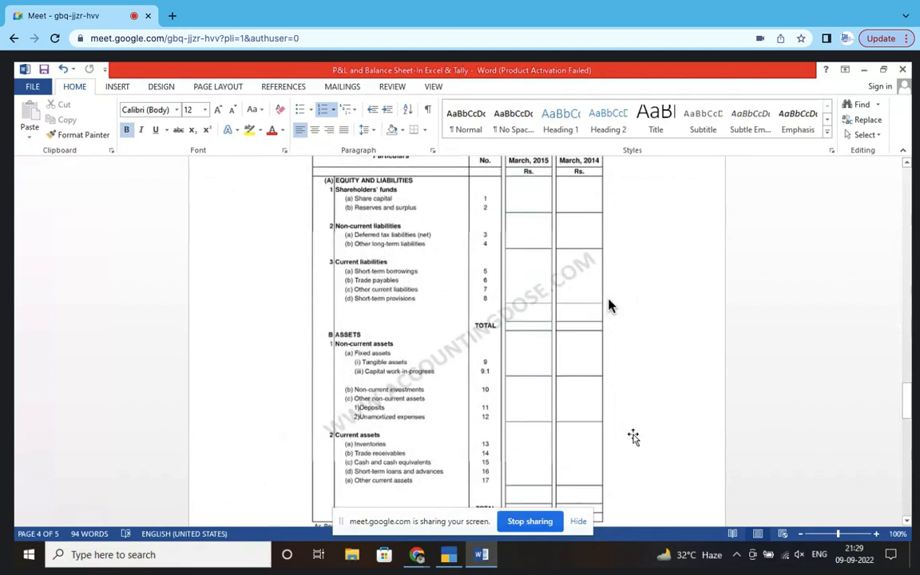
Switch back to TallyPrime, open the Profit & Loss A/c and change its view to Vertical
{"action": "key", "text": "alt+Tab"}
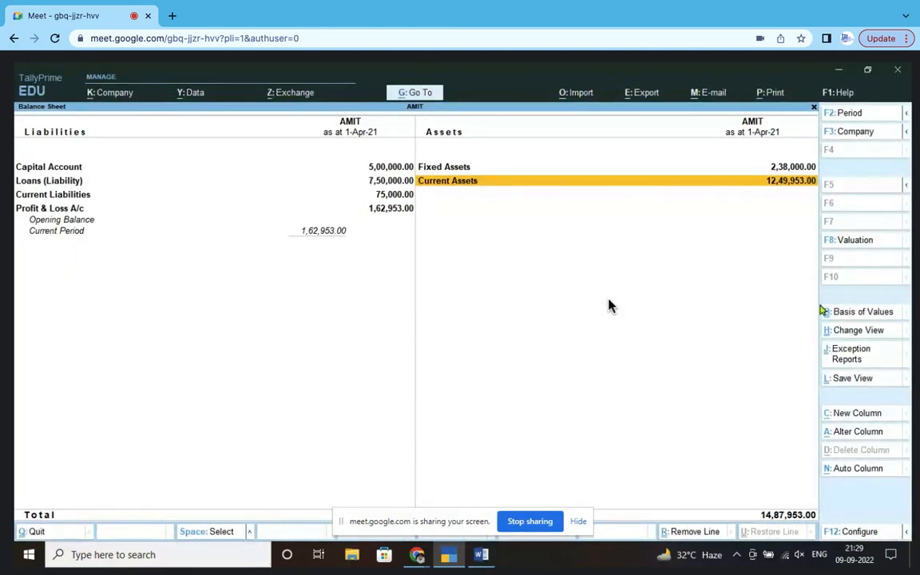
{"action": "left_click", "coordinate": [815, 108]}
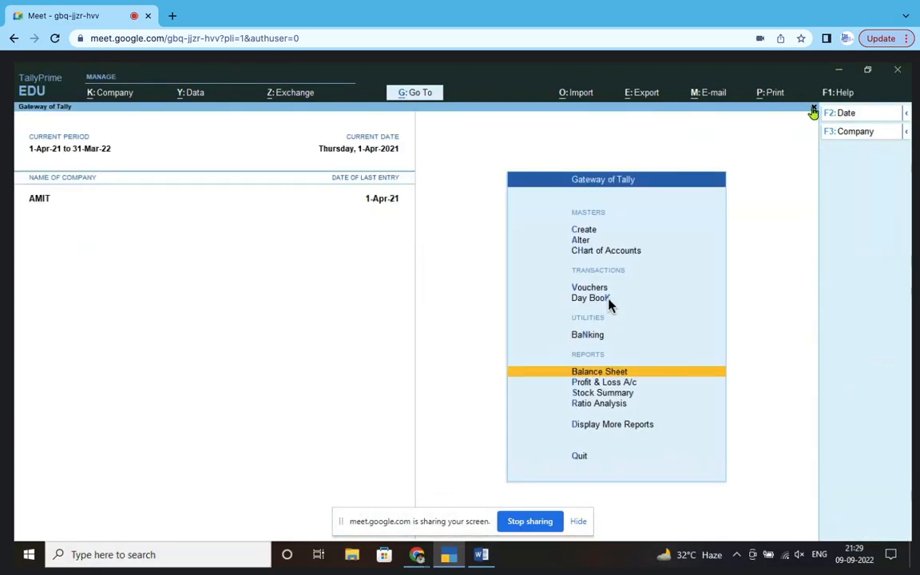
{"action": "left_click", "coordinate": [636, 384]}
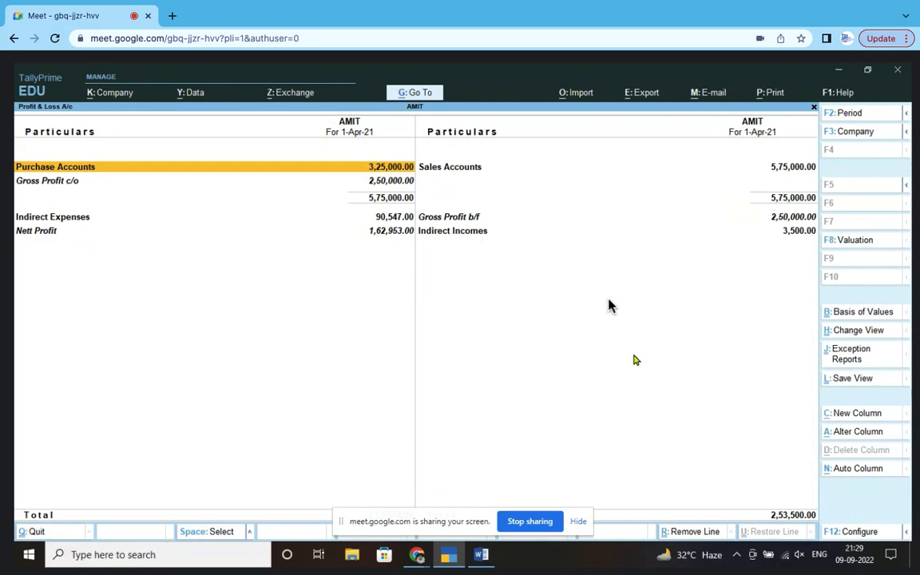
{"action": "left_click", "coordinate": [859, 331]}
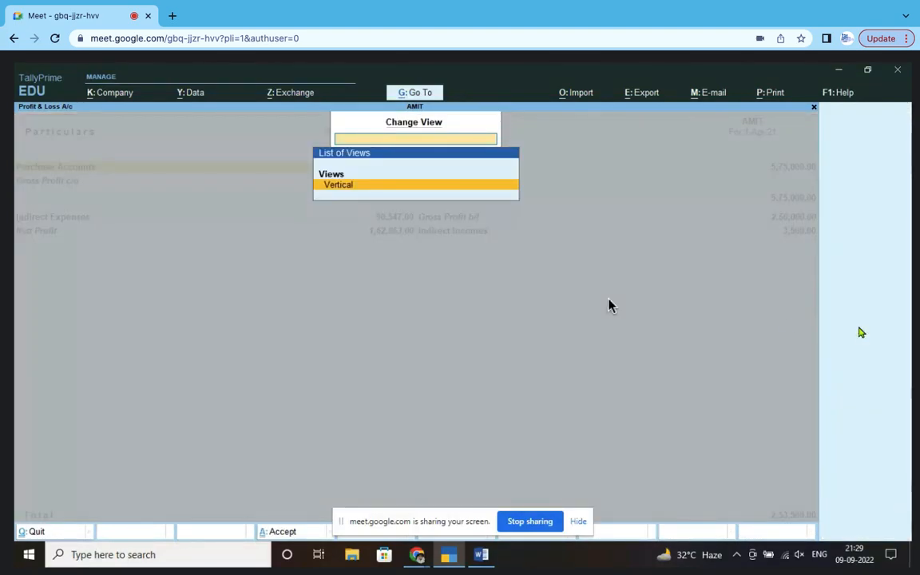
{"action": "left_click", "coordinate": [345, 188]}
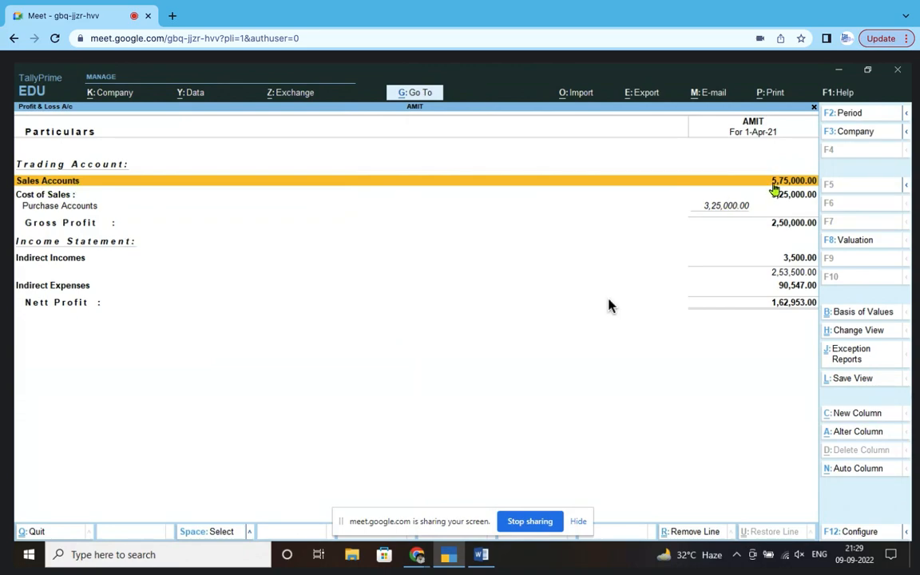
Switch to the Word notes and examine the Companies Act Schedule VI statement of profit and loss format
{"action": "key", "text": "alt+Tab"}
{"action": "scroll", "coordinate": [609, 306], "scroll_direction": "down", "scroll_amount": 5}
{"action": "scroll", "coordinate": [609, 306], "scroll_direction": "down", "scroll_amount": 3}
{"action": "scroll", "coordinate": [608, 306], "scroll_direction": "up", "scroll_amount": 8}
{"action": "scroll", "coordinate": [609, 307], "scroll_direction": "up", "scroll_amount": 10}
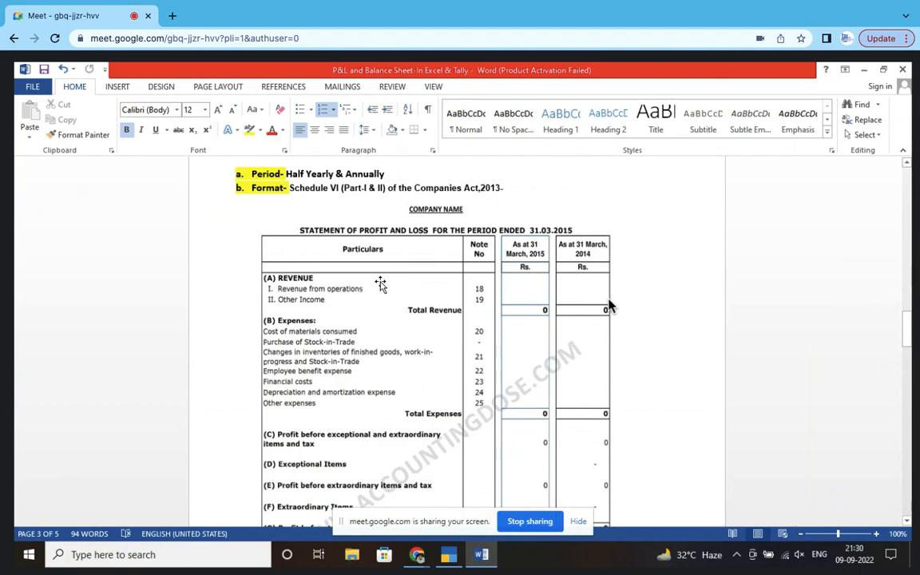
Switch back to TallyPrime and examine the Cost of Sales and Purchase Accounts lines in the vertical Profit & Loss A/c
{"action": "key", "text": "alt+Tab"}
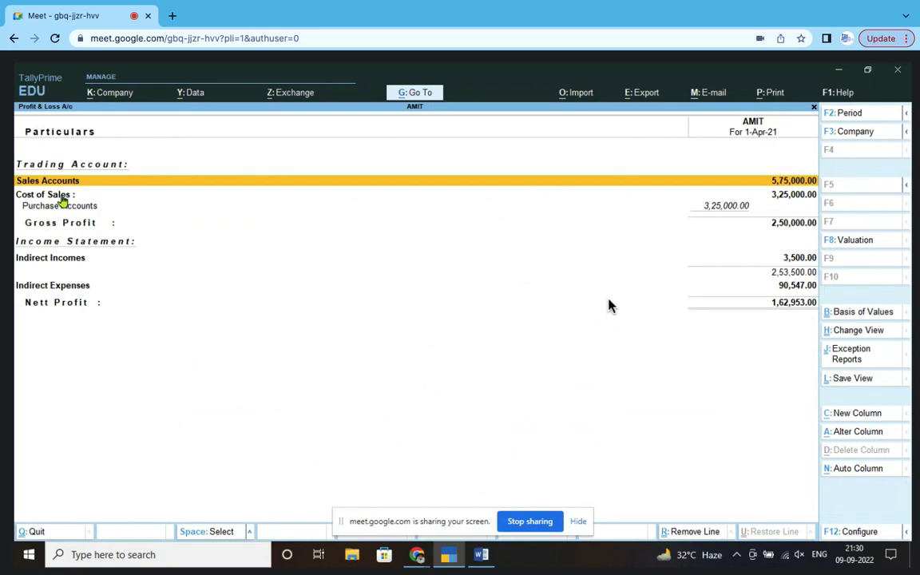
{"action": "left_click", "coordinate": [62, 197]}
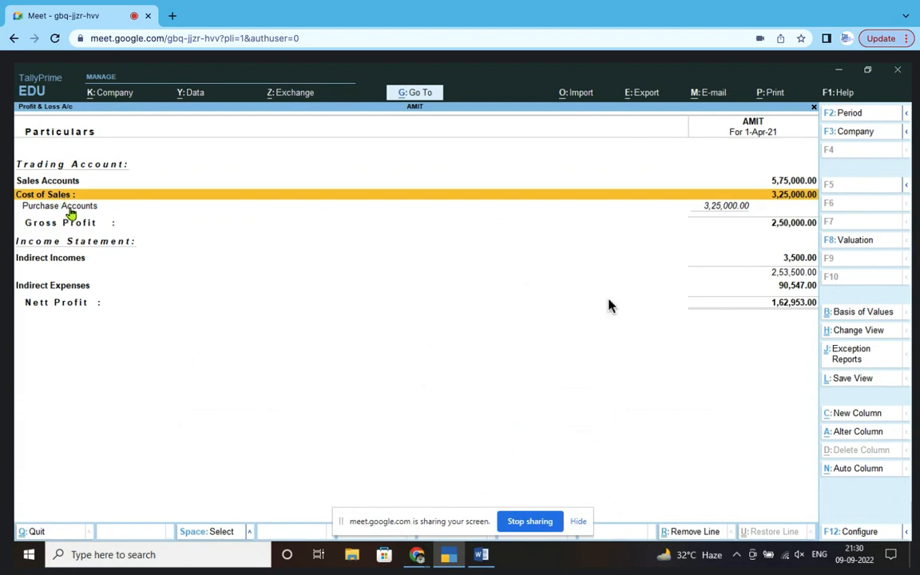
{"action": "left_click", "coordinate": [70, 209]}
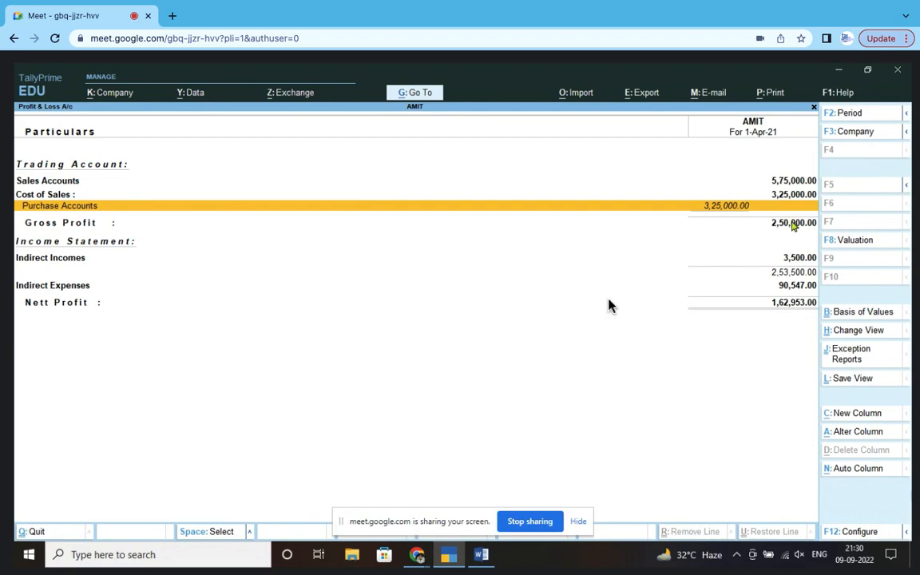
Open the Indirect Incomes group summary and return to the vertical Profit & Loss A/c
{"action": "left_click", "coordinate": [71, 260]}
{"action": "left_click", "coordinate": [70, 261]}
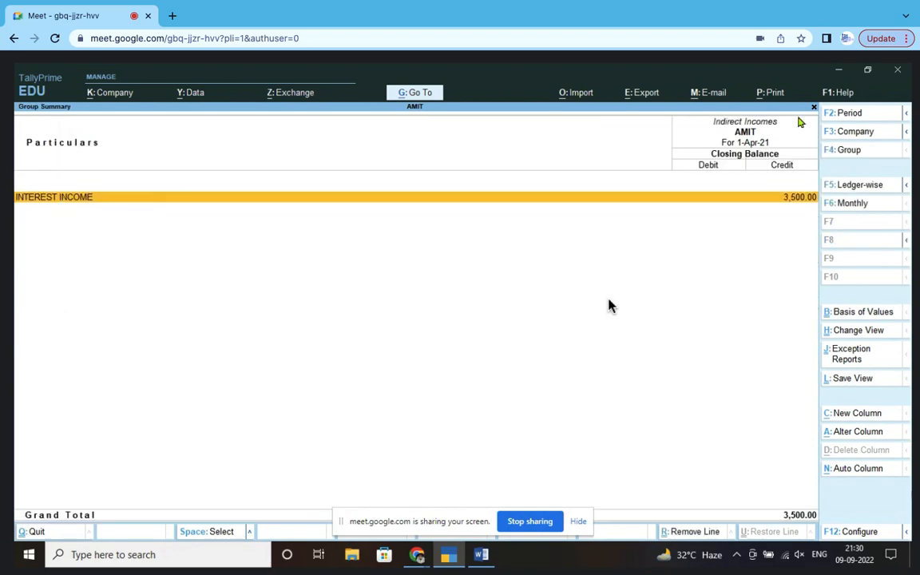
{"action": "key", "text": "Escape"}
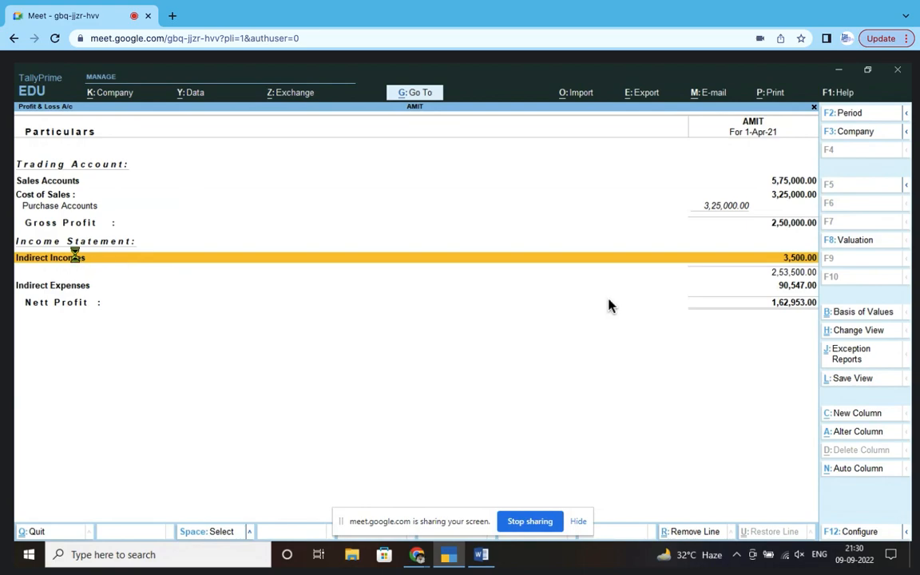
Expand Indirect Incomes and Indirect Expenses in the Profit & Loss A/c to show their individual ledgers
{"action": "key", "text": "shift+Return"}
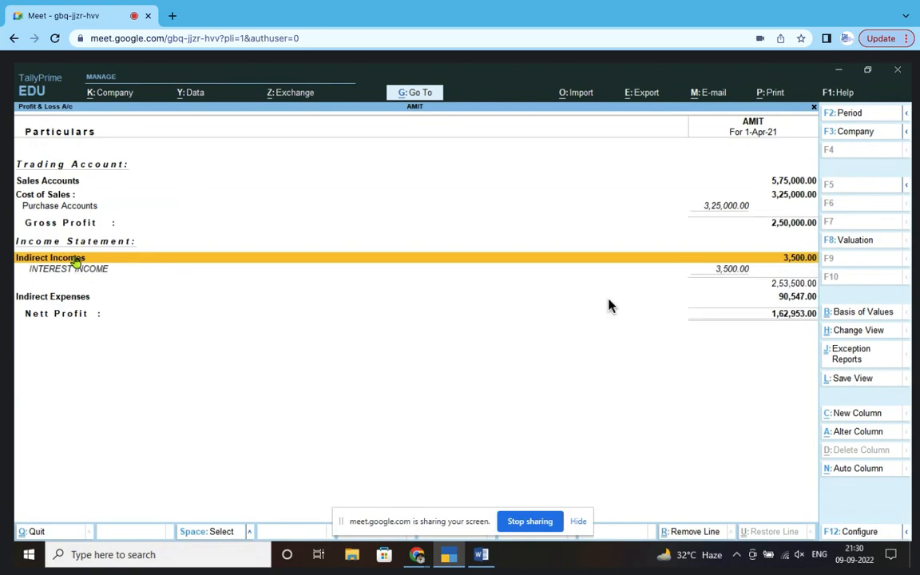
{"action": "left_click", "coordinate": [83, 300]}
{"action": "key", "text": "shift+Return"}
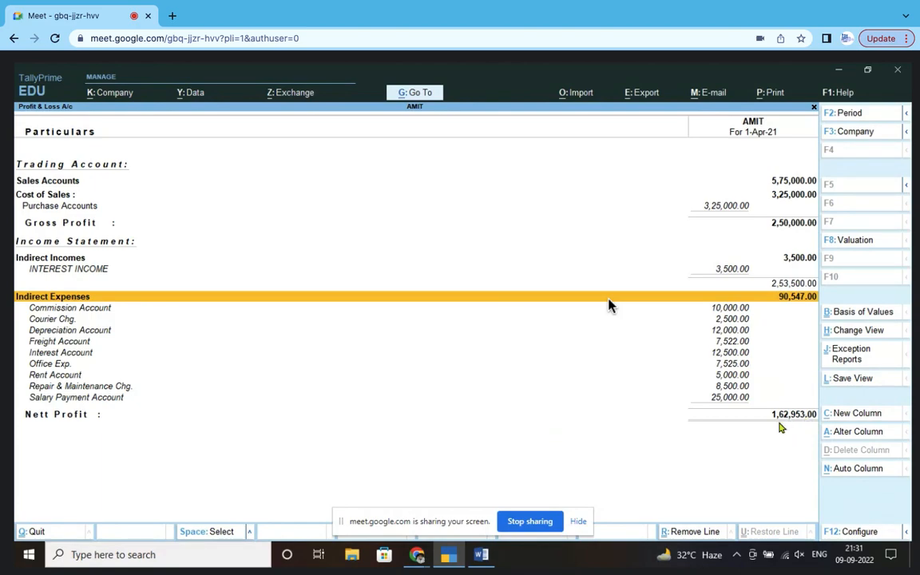
Close the Profit & Loss A/c and compare the Balance Sheet with the non-company Balance Sheet format in the Word notes
{"action": "left_click", "coordinate": [815, 109]}
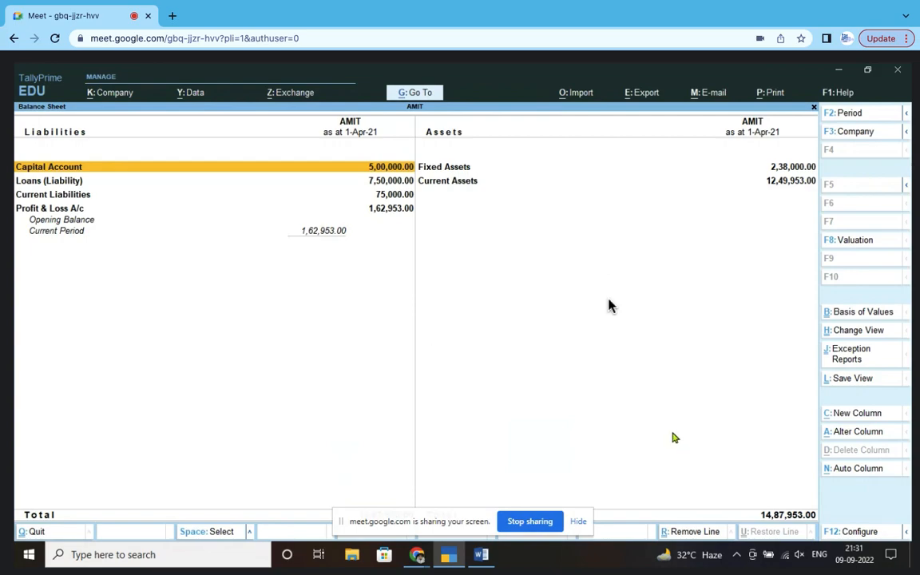
{"action": "key", "text": "alt+Tab"}
{"action": "scroll", "coordinate": [609, 306], "scroll_direction": "up", "scroll_amount": 6}
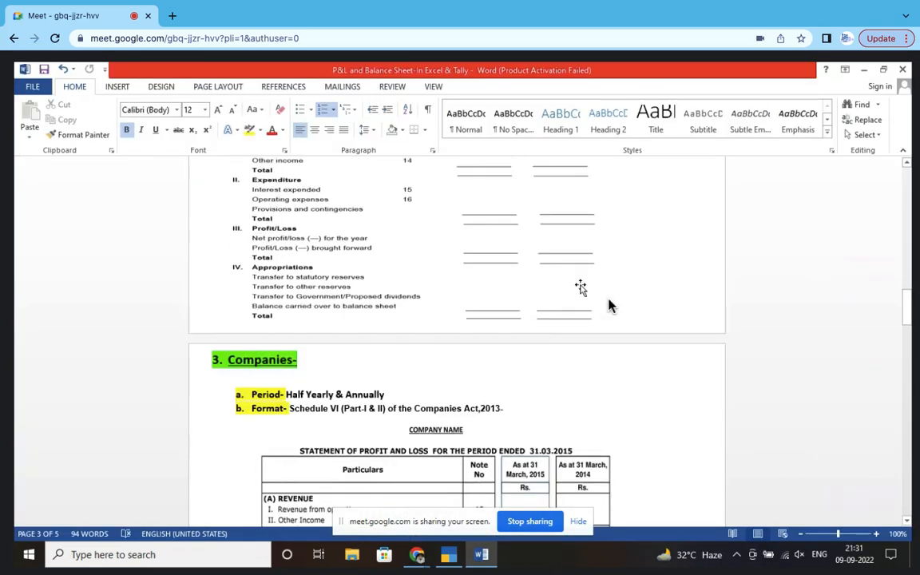
{"action": "scroll", "coordinate": [609, 305], "scroll_direction": "down", "scroll_amount": 5}
{"action": "scroll", "coordinate": [609, 305], "scroll_direction": "up", "scroll_amount": 15}
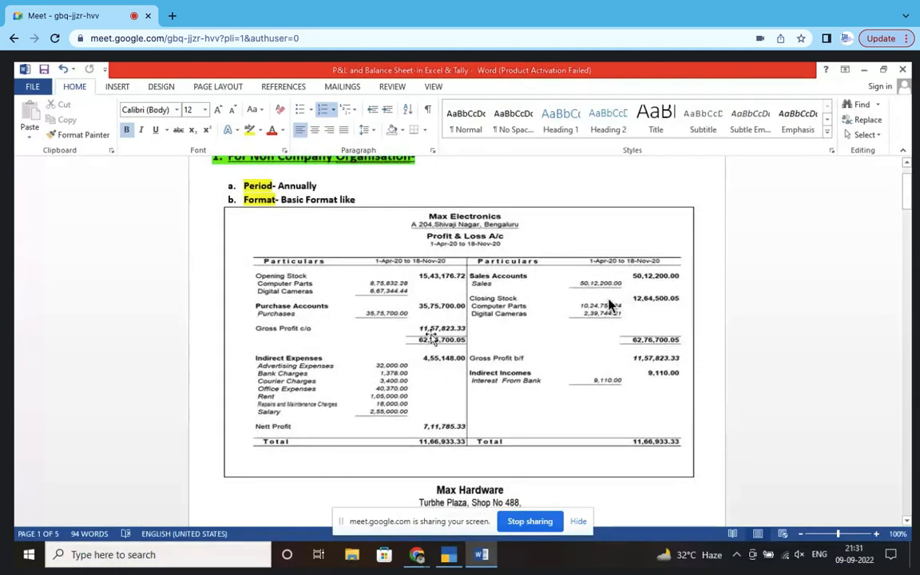
{"action": "scroll", "coordinate": [609, 305], "scroll_direction": "down", "scroll_amount": 8}
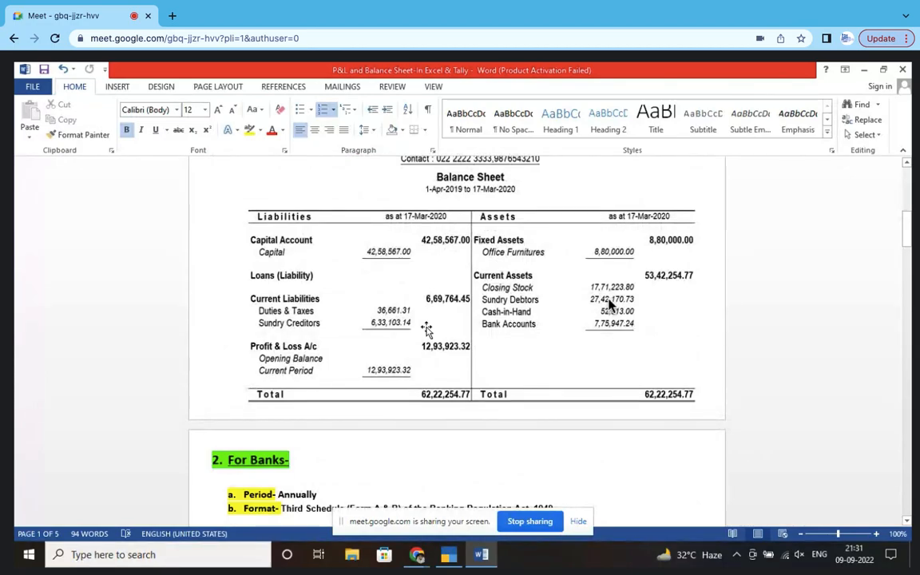
{"action": "key", "text": "alt+Tab"}
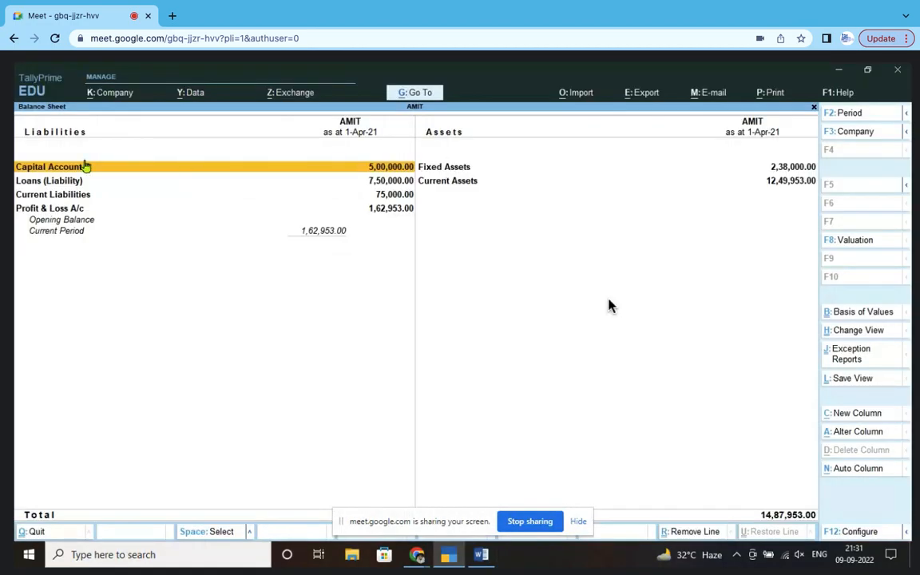
{"action": "key", "text": "alt+Tab"}
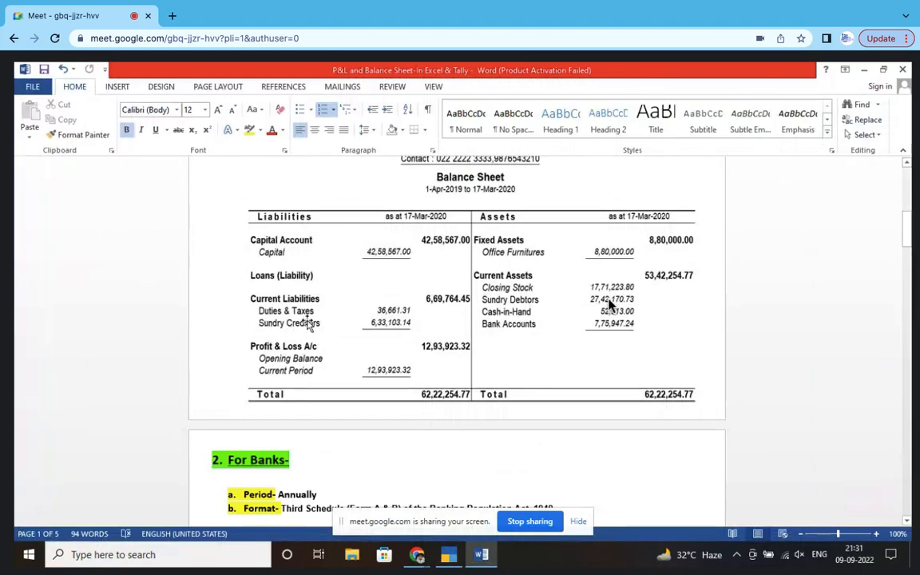
Switch back to TallyPrime and change the Balance Sheet to the Vertical view
{"action": "key", "text": "alt+Tab"}
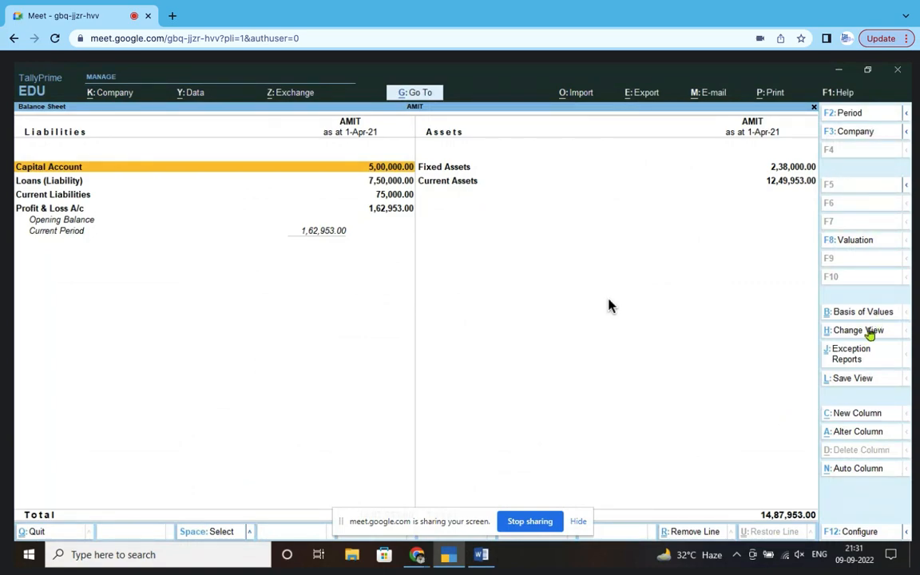
{"action": "left_click", "coordinate": [870, 331]}
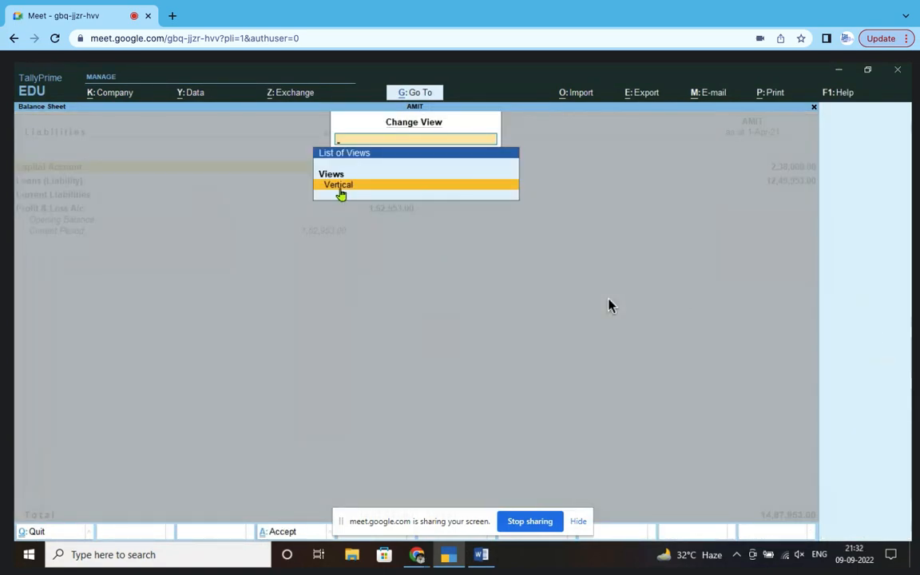
{"action": "left_click", "coordinate": [340, 186]}
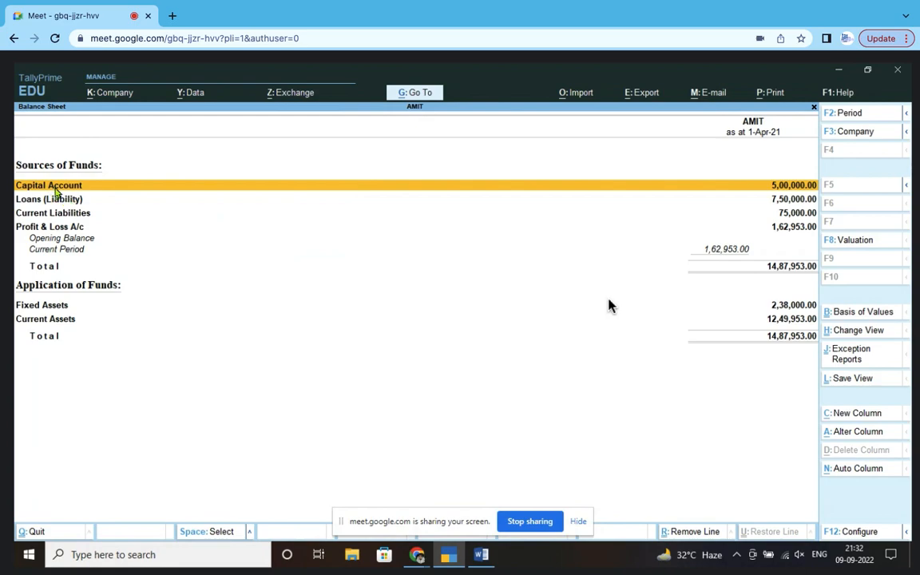
Open the Capital Account and Current Liabilities group summaries in turn, returning to the vertical Balance Sheet after each
{"action": "left_click", "coordinate": [56, 194]}
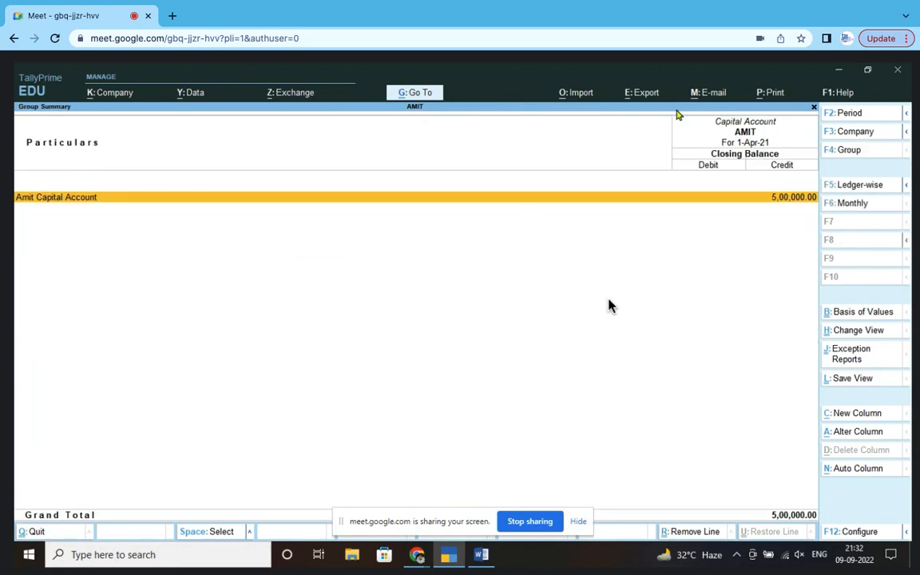
{"action": "left_click", "coordinate": [813, 110]}
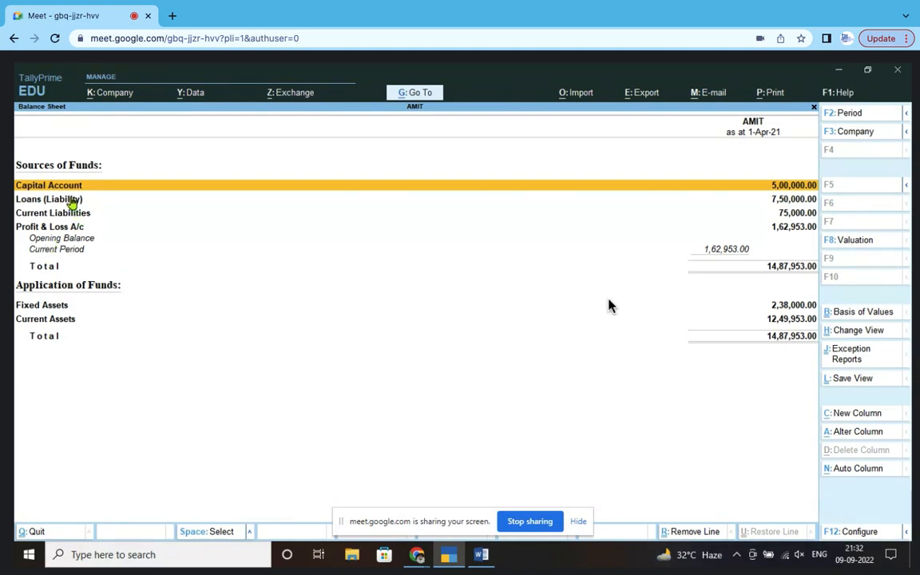
{"action": "left_click", "coordinate": [74, 201]}
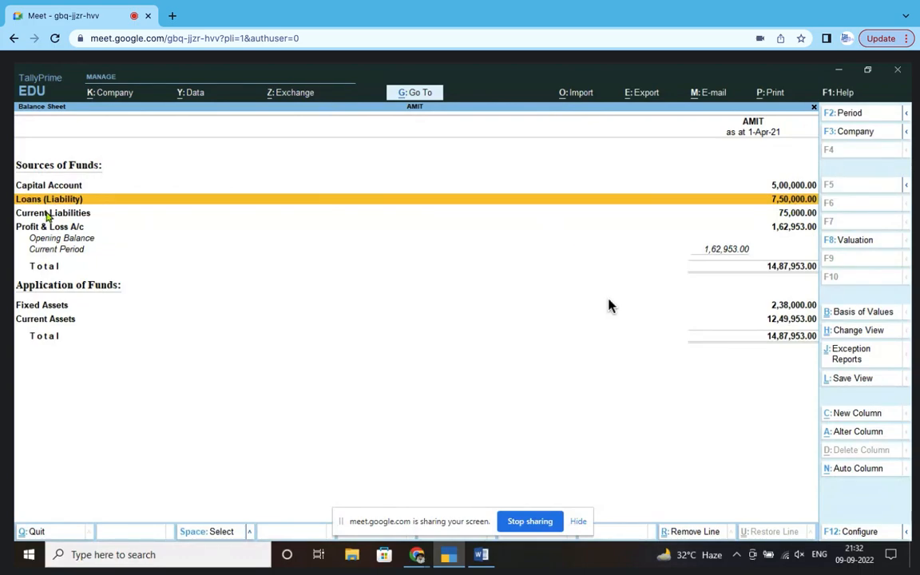
{"action": "left_click", "coordinate": [46, 214]}
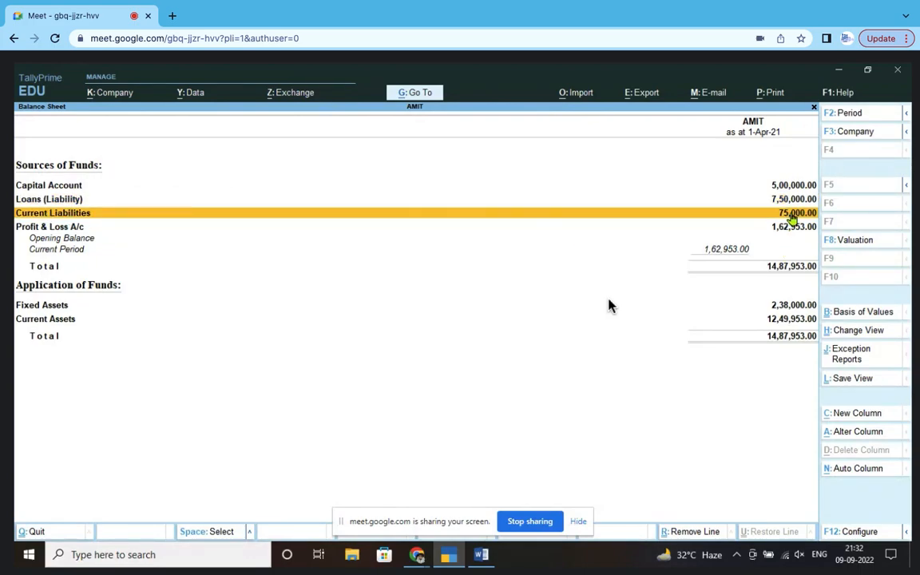
{"action": "left_click", "coordinate": [789, 214]}
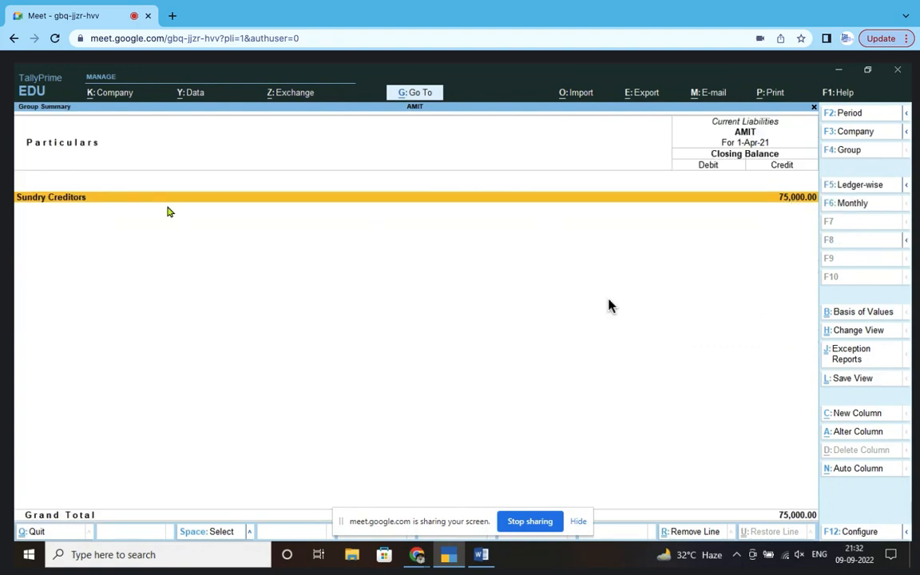
{"action": "left_click", "coordinate": [814, 110]}
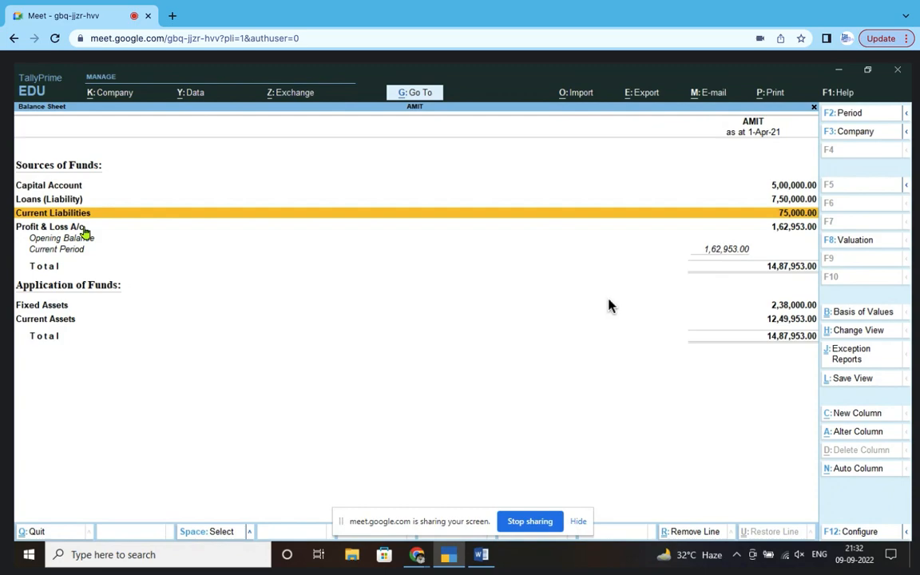
Open the Fixed Assets group summary and return to the vertical Balance Sheet
{"action": "left_click", "coordinate": [85, 230]}
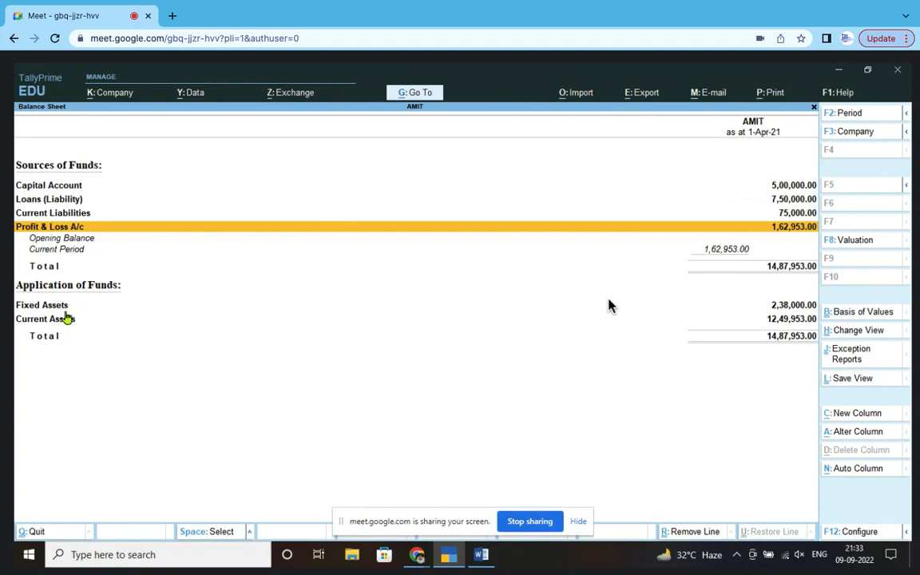
{"action": "left_click", "coordinate": [65, 306]}
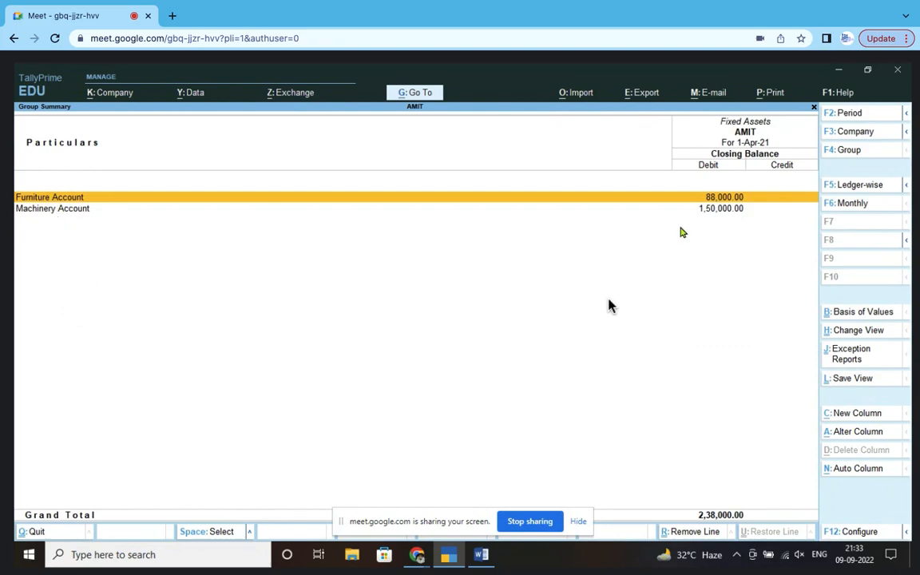
{"action": "key", "text": "Escape"}
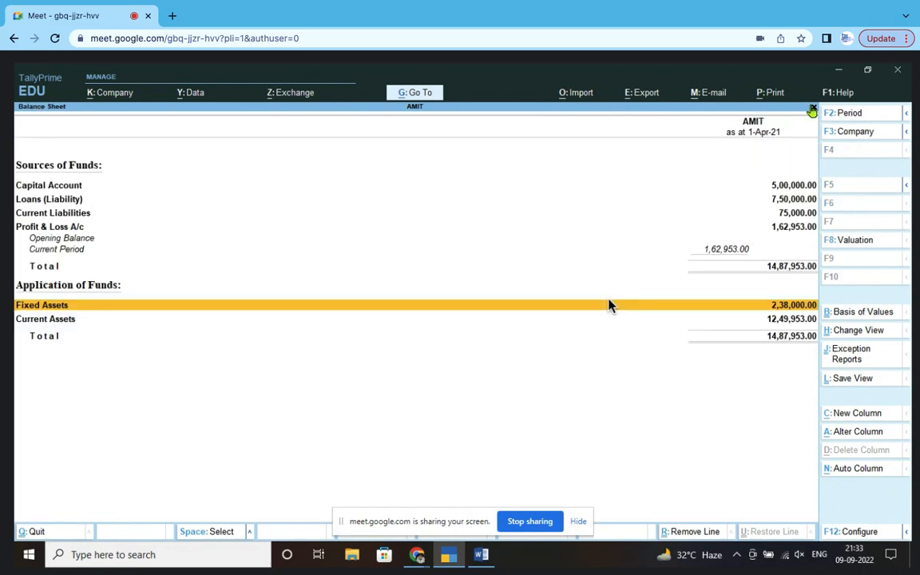
Expand Fixed Assets and Current Assets in the Balance Sheet to show the accounts and groups beneath them
{"action": "key", "text": "shift+Return"}
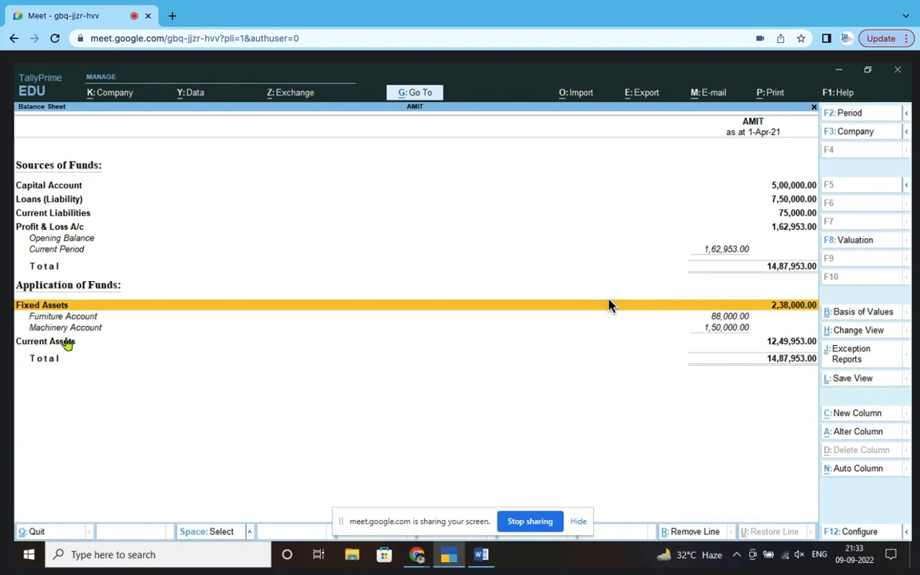
{"action": "key", "text": "Down"}
{"action": "key", "text": "shift+Return"}
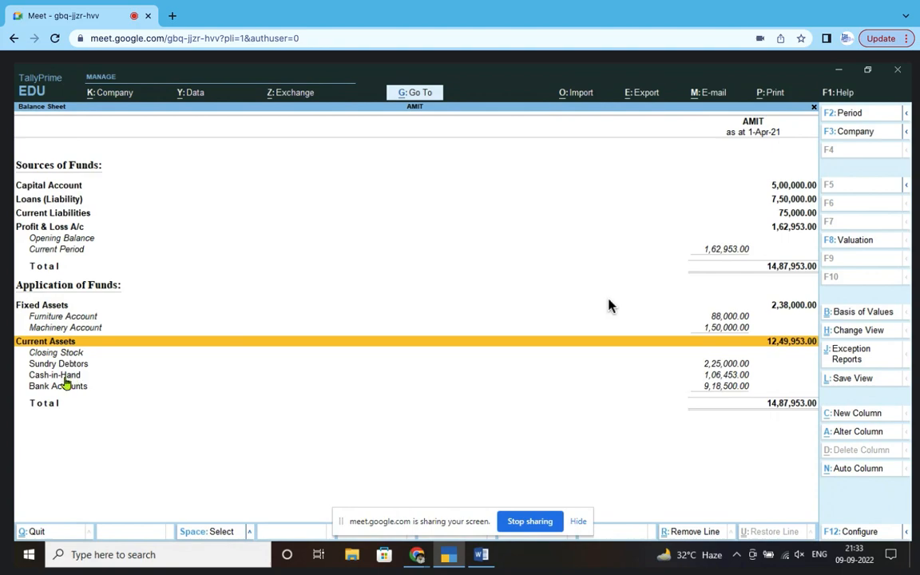
Examine the Cash-in-Hand and Bank Accounts lines, and change the Balance Sheet back to the Horizontal view
{"action": "left_click", "coordinate": [739, 376]}
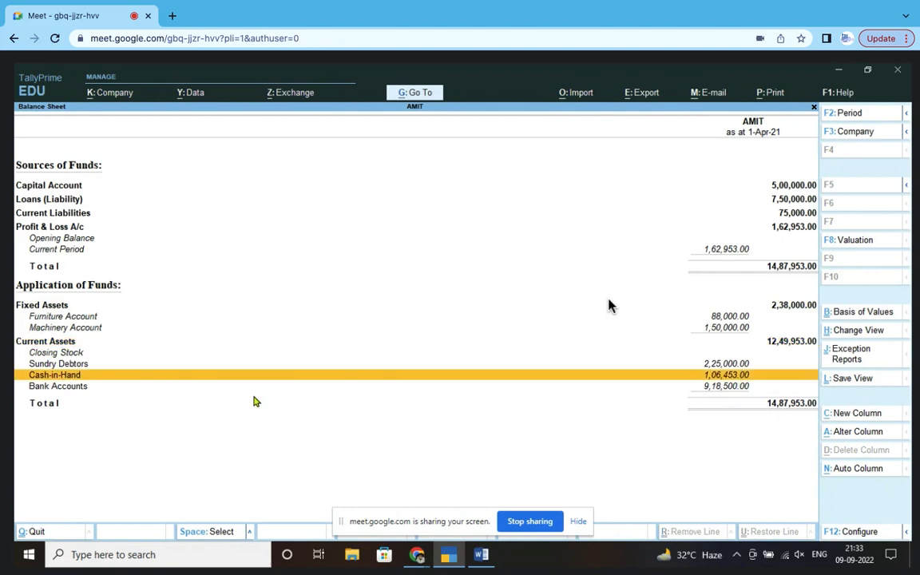
{"action": "left_click", "coordinate": [72, 387]}
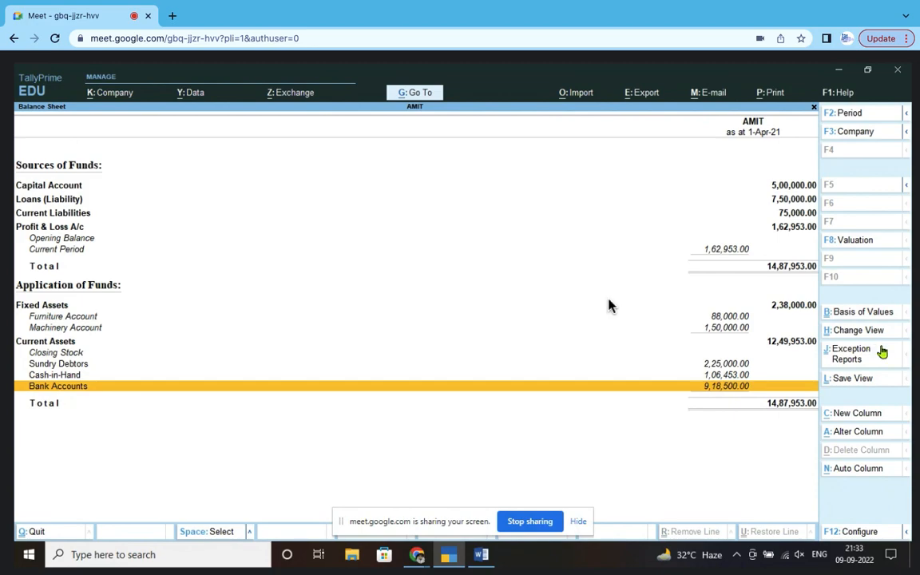
{"action": "left_click", "coordinate": [877, 333]}
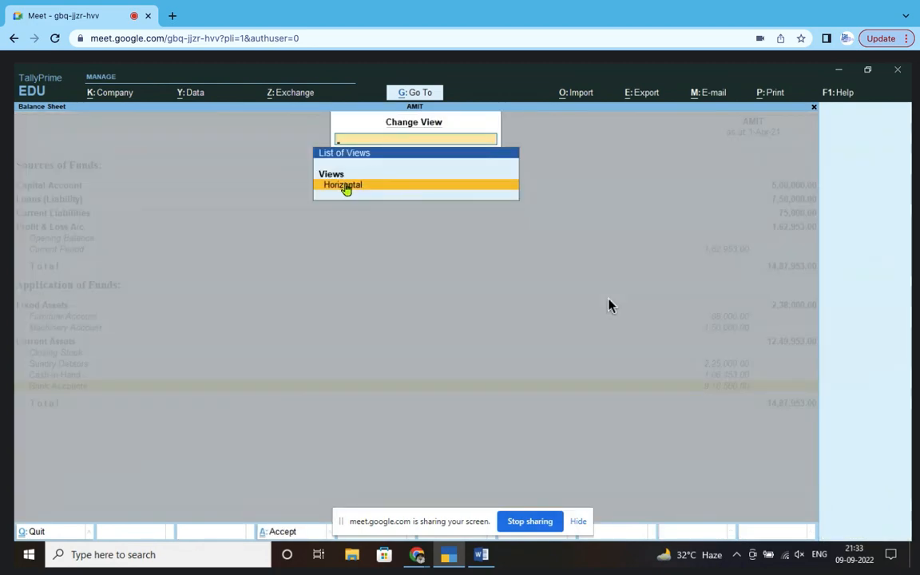
{"action": "left_click", "coordinate": [345, 187]}
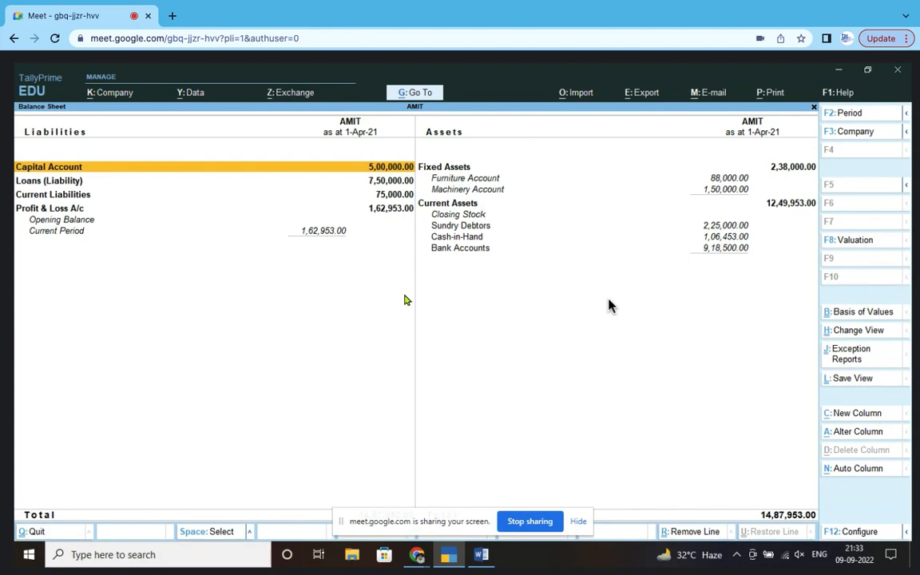
Turn on the meeting camera for the class discussion and turn it off again
{"action": "left_click", "coordinate": [756, 450]}
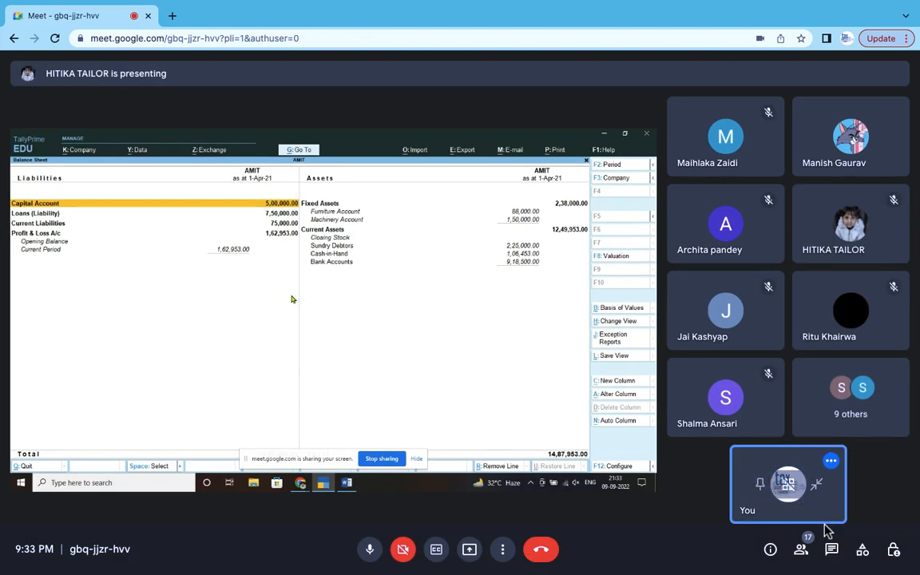
{"action": "left_click", "coordinate": [405, 559]}
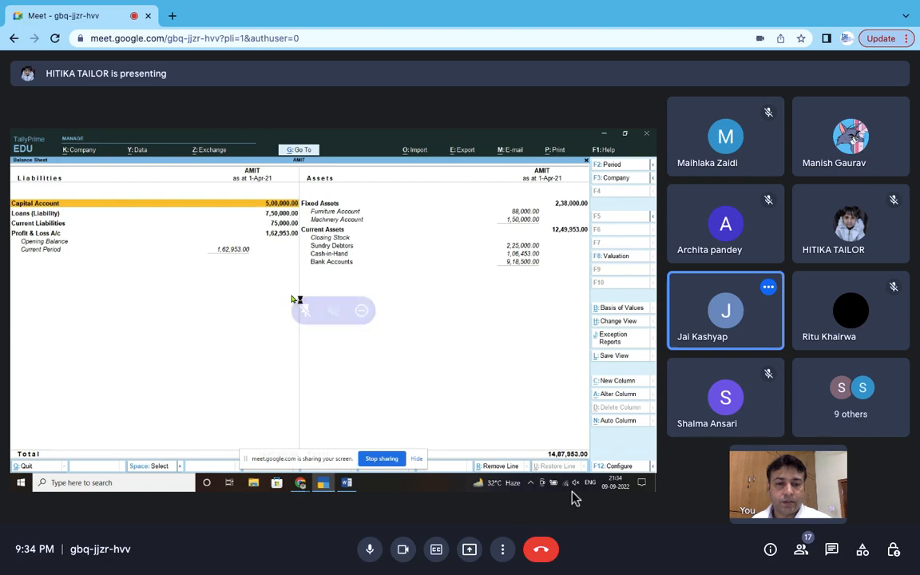
{"action": "mouse_move", "coordinate": [770, 493]}
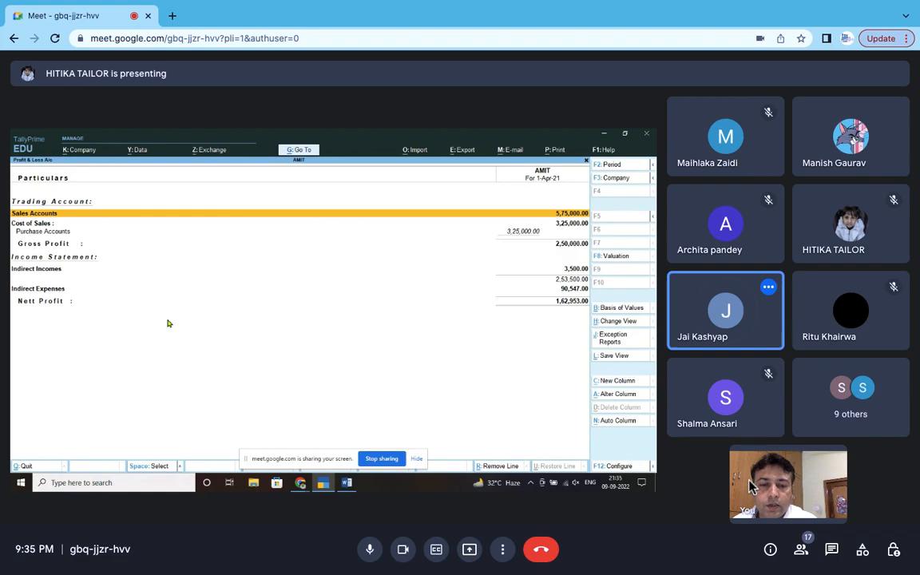
{"action": "left_click", "coordinate": [407, 557]}
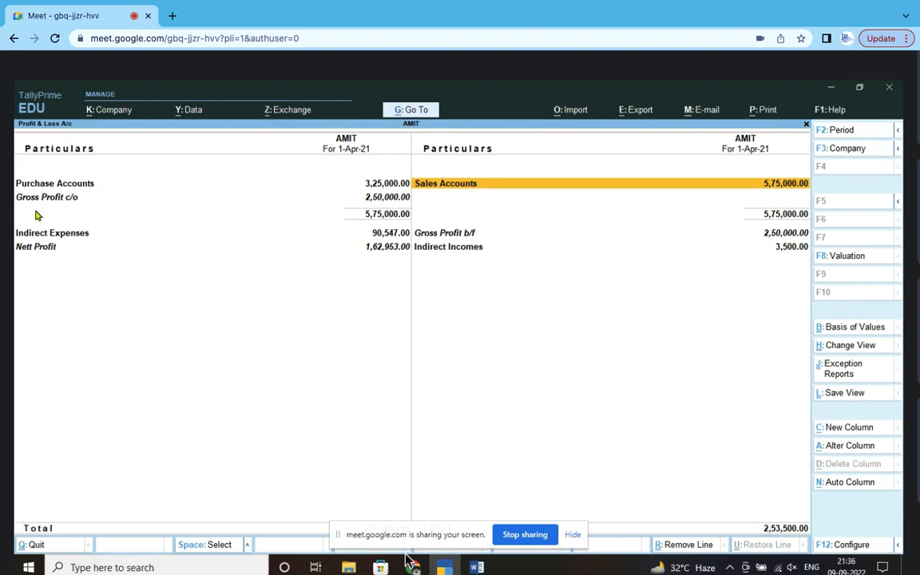
Examine how Purchase Accounts, Sales Accounts and Gross Profit c/o relate in the horizontal Profit & Loss A/c
{"action": "left_click", "coordinate": [62, 185]}
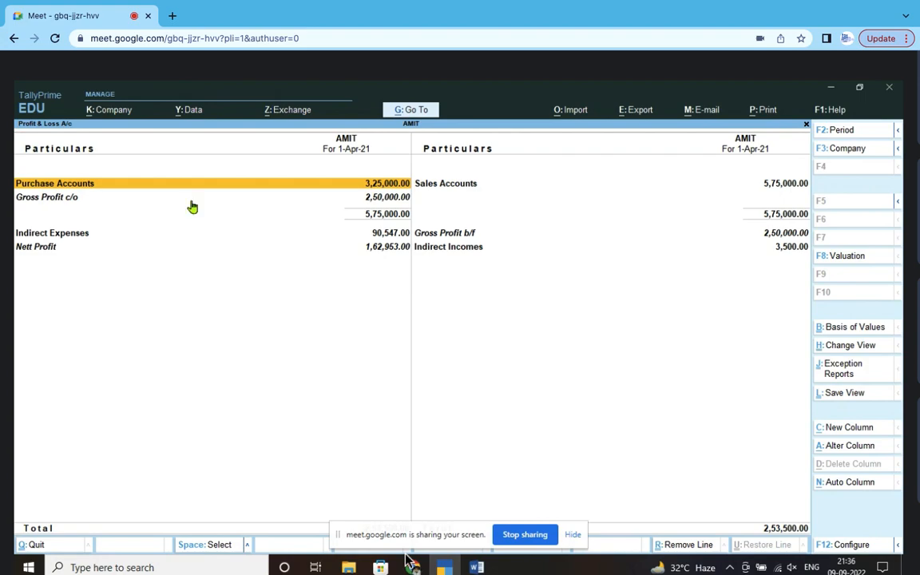
{"action": "left_click", "coordinate": [470, 186]}
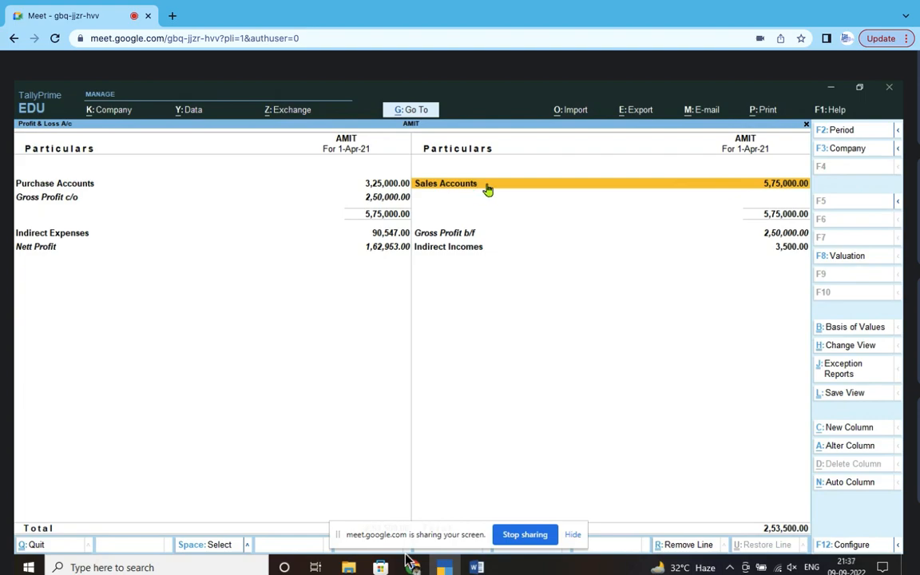
{"action": "left_click", "coordinate": [68, 186]}
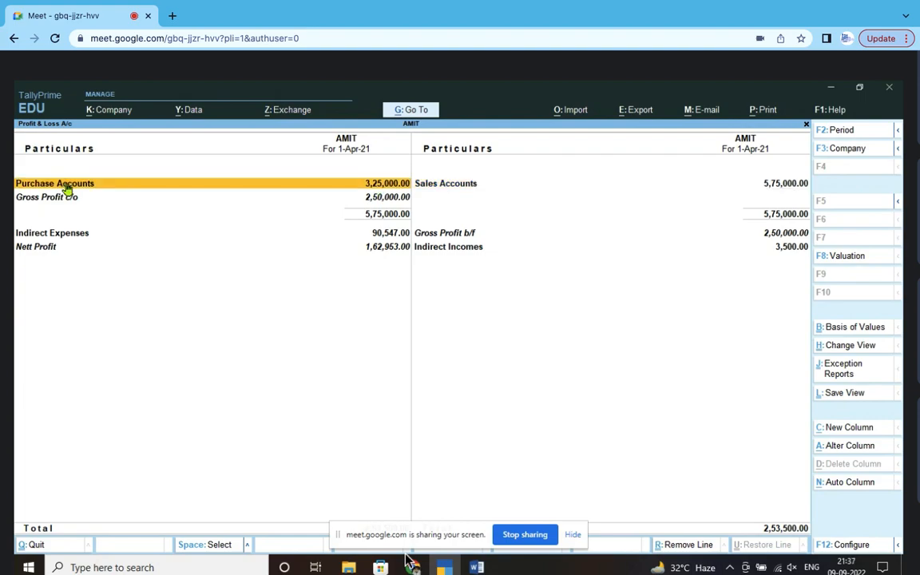
{"action": "left_click", "coordinate": [51, 202]}
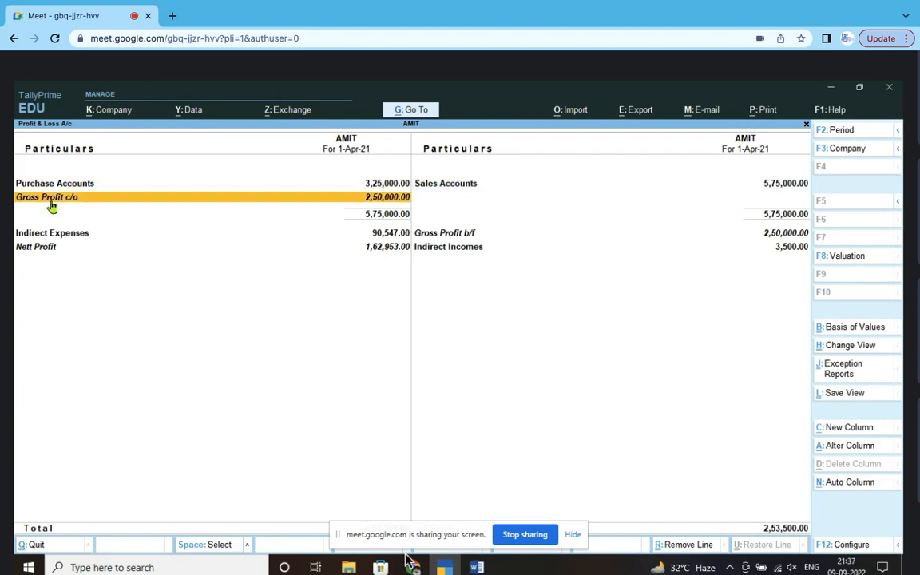
{"action": "left_click", "coordinate": [768, 189]}
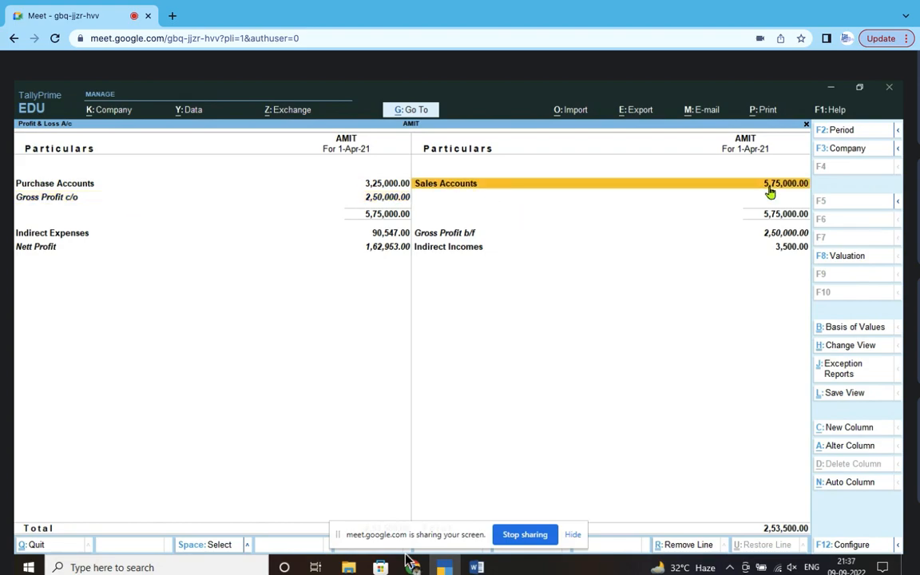
{"action": "left_click", "coordinate": [378, 191]}
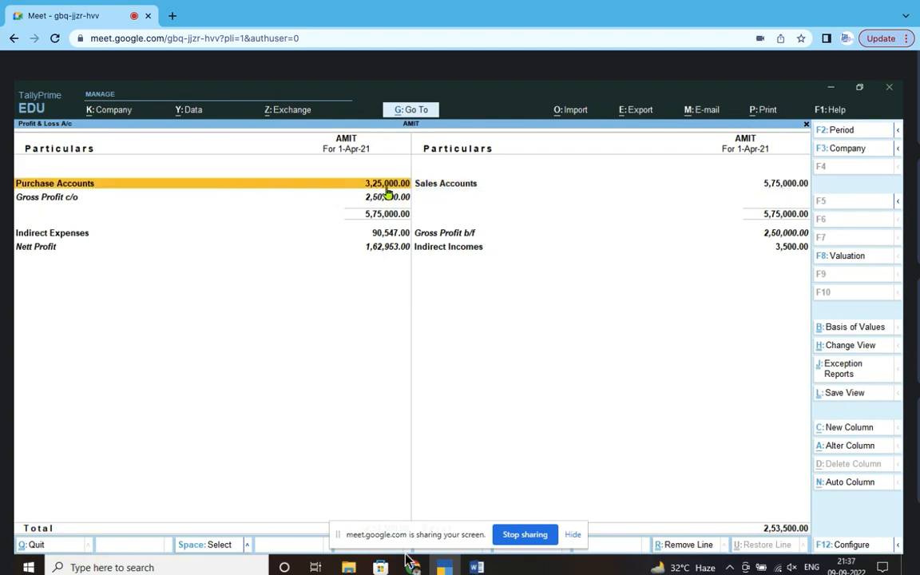
{"action": "left_click", "coordinate": [391, 199]}
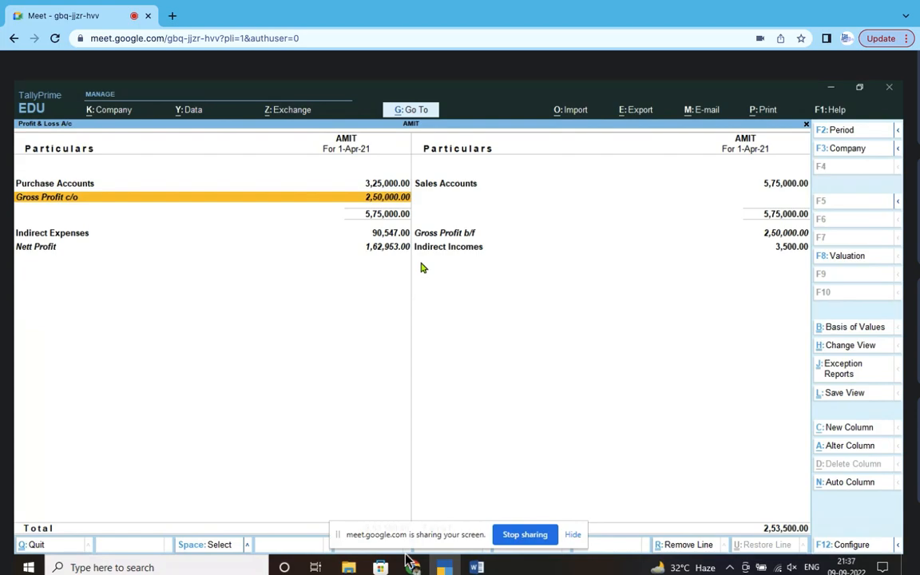
Open the Indirect Expenses group summary, go through its ledgers from Depreciation Account to Salary Payment Account, and return to the Profit & Loss A/c
{"action": "left_click", "coordinate": [147, 236]}
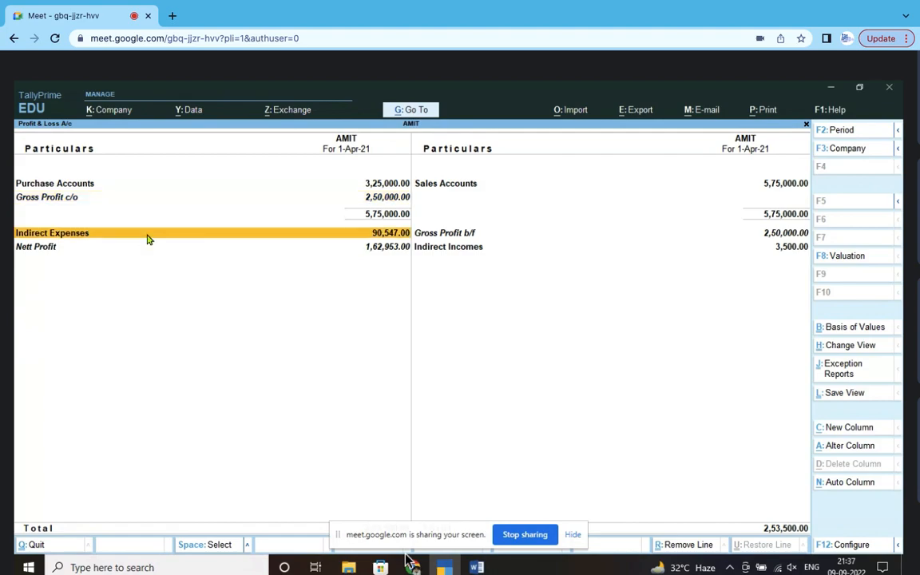
{"action": "left_click", "coordinate": [147, 236]}
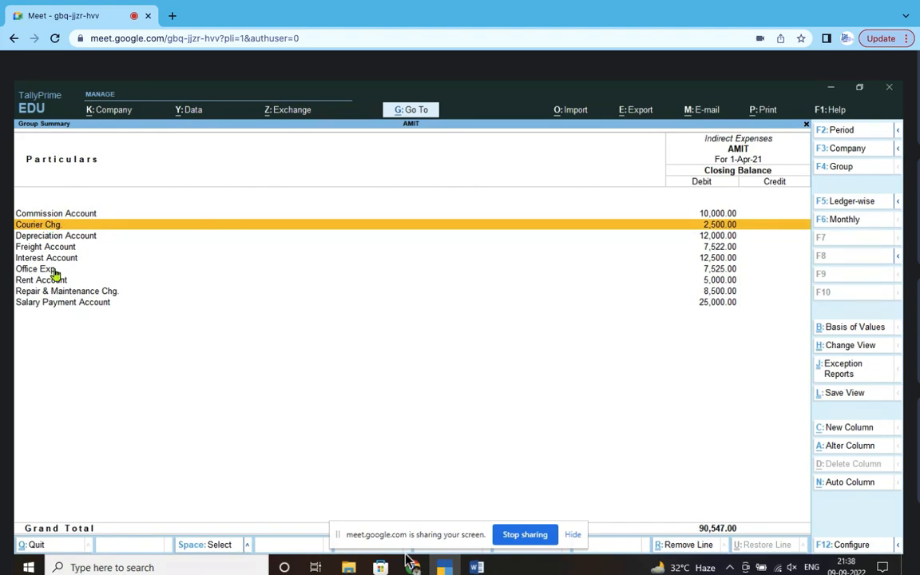
{"action": "left_click", "coordinate": [90, 237]}
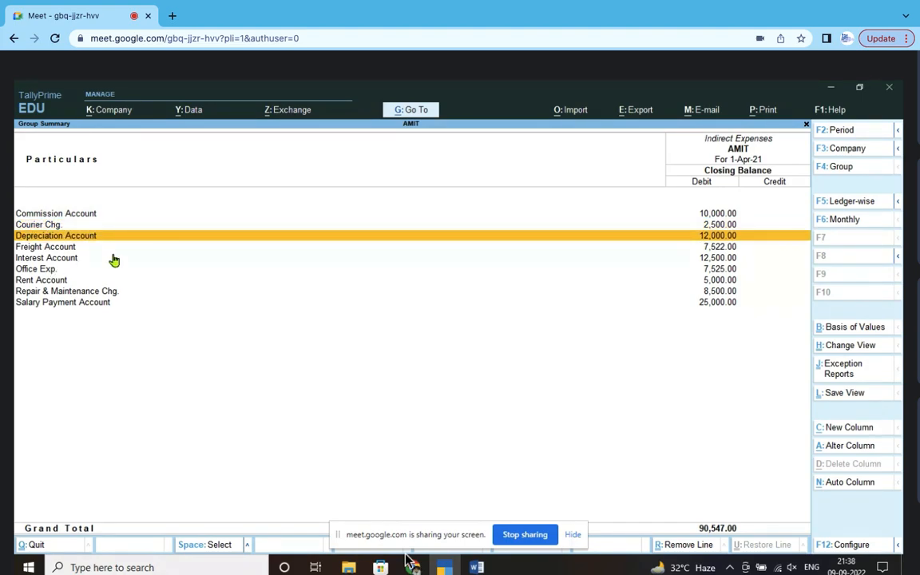
{"action": "left_click", "coordinate": [72, 245]}
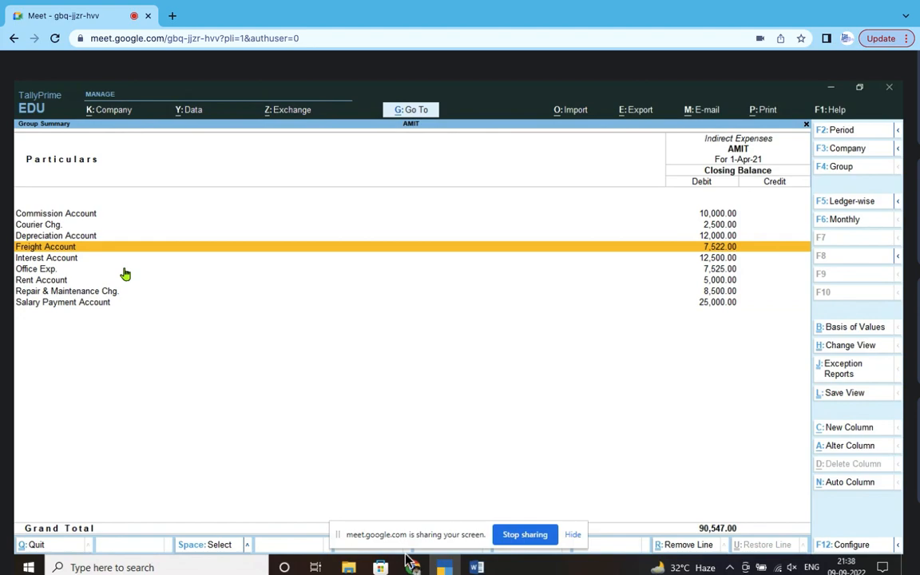
{"action": "left_click", "coordinate": [54, 260]}
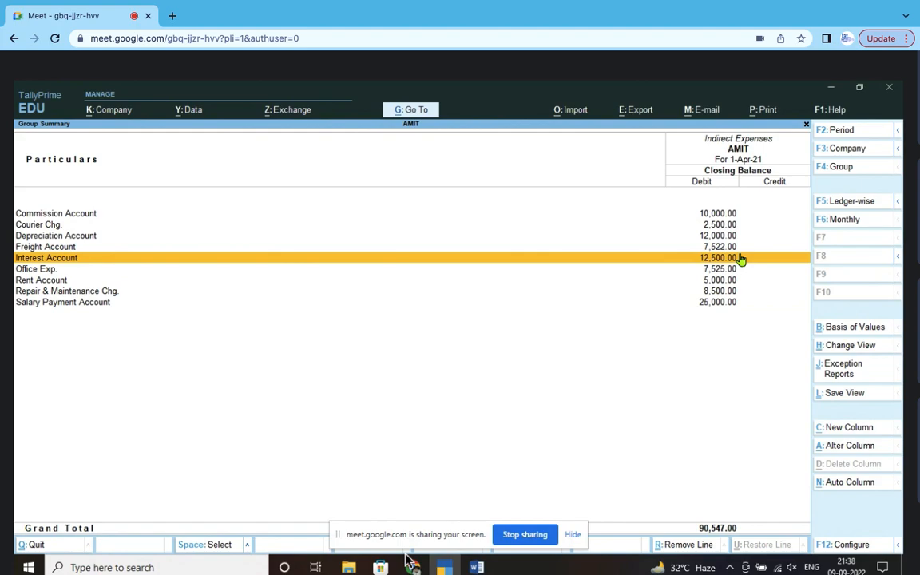
{"action": "left_click", "coordinate": [54, 273]}
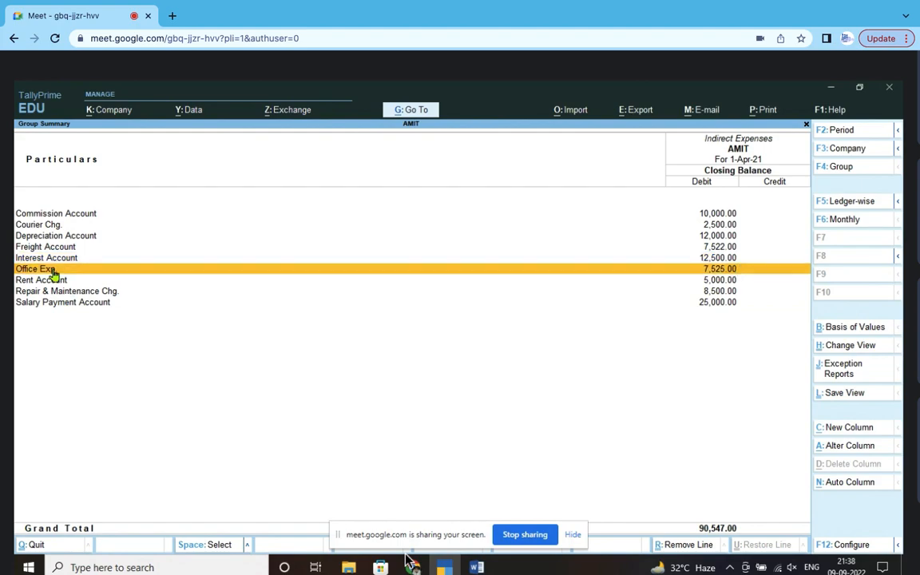
{"action": "left_click", "coordinate": [59, 283]}
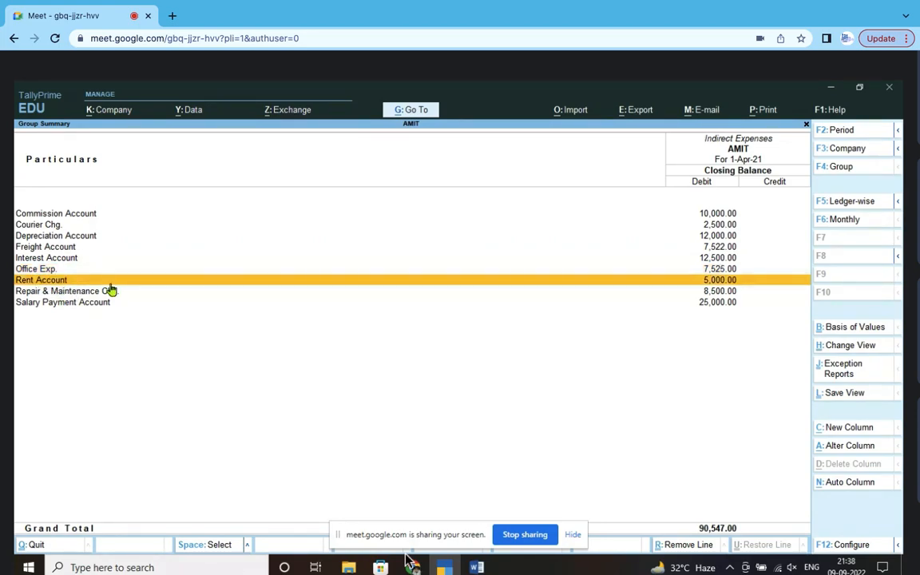
{"action": "left_click", "coordinate": [103, 293]}
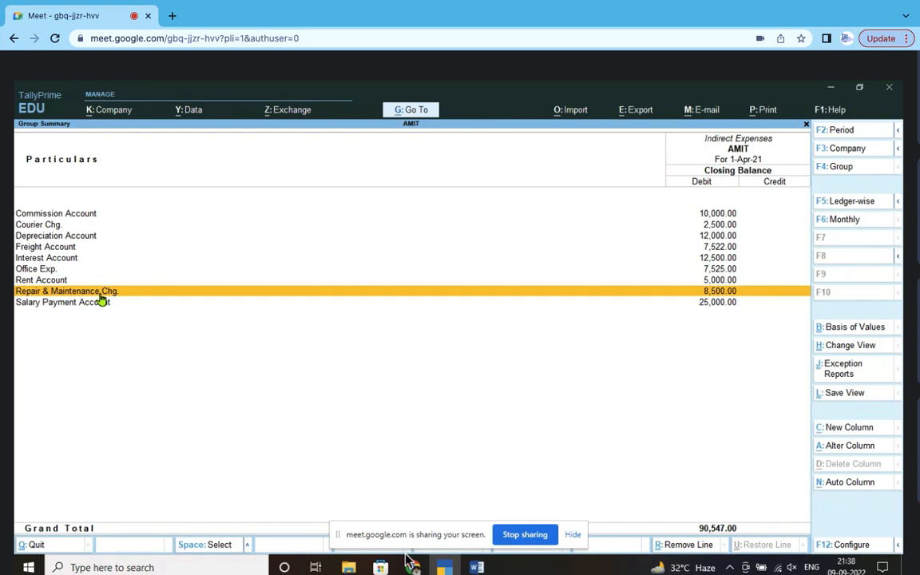
{"action": "left_click", "coordinate": [95, 304]}
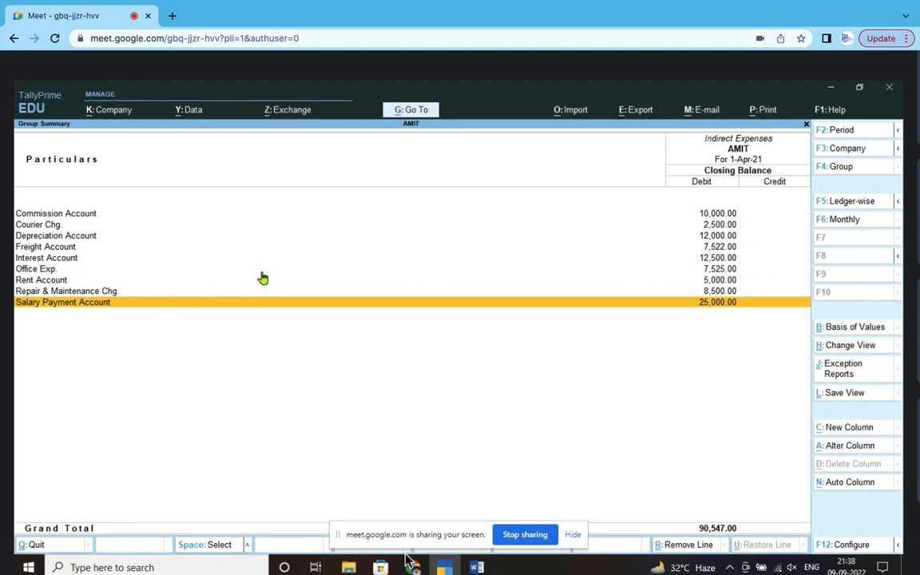
{"action": "left_click", "coordinate": [806, 124]}
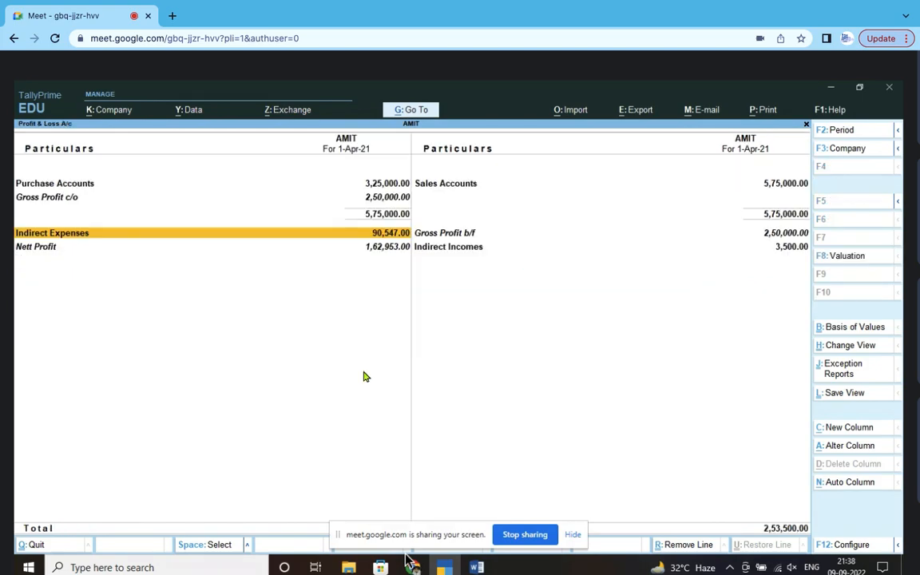
Review the Indirect Incomes, Indirect Expenses, Gross Profit c/o and Purchase Accounts lines, and close the Profit & Loss A/c
{"action": "left_click", "coordinate": [470, 249]}
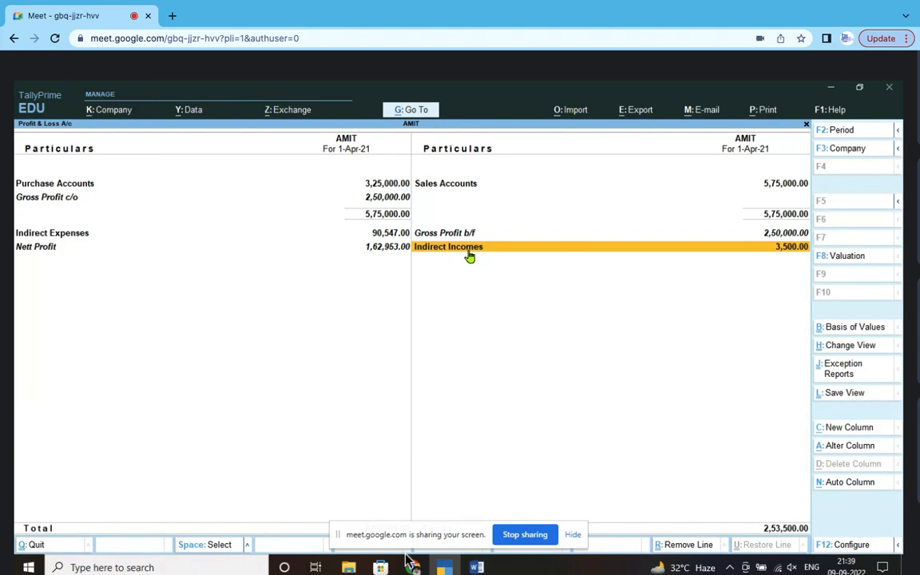
{"action": "left_click", "coordinate": [75, 240]}
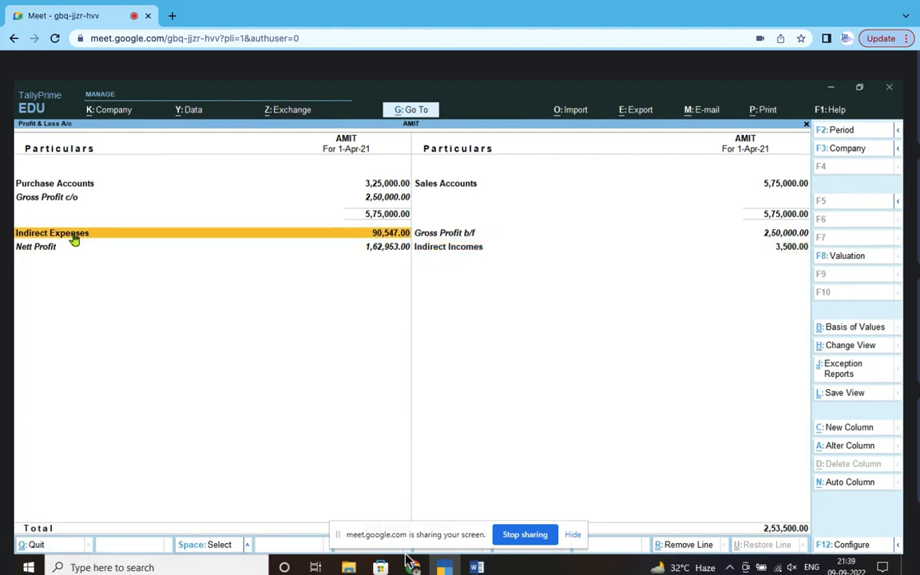
{"action": "left_click", "coordinate": [64, 202]}
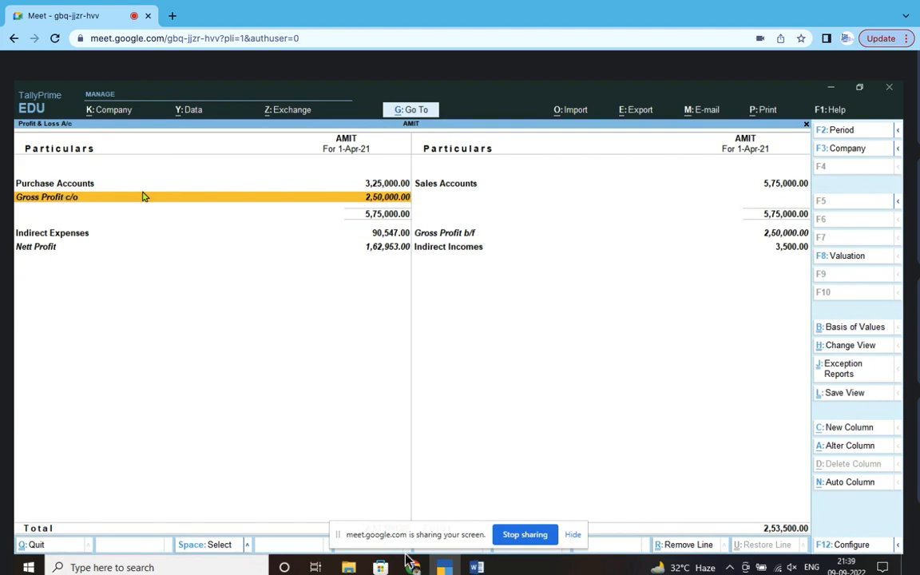
{"action": "left_click", "coordinate": [99, 189]}
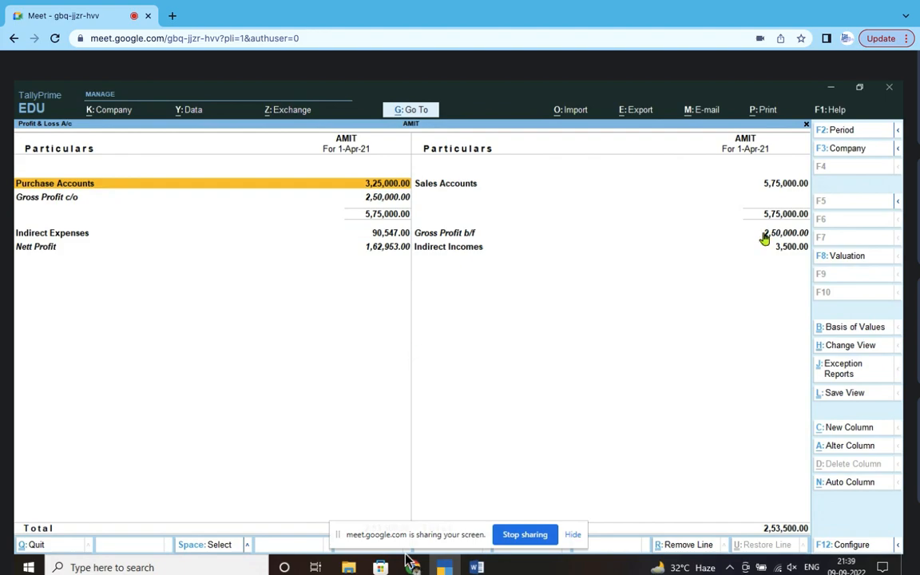
{"action": "left_click", "coordinate": [809, 126]}
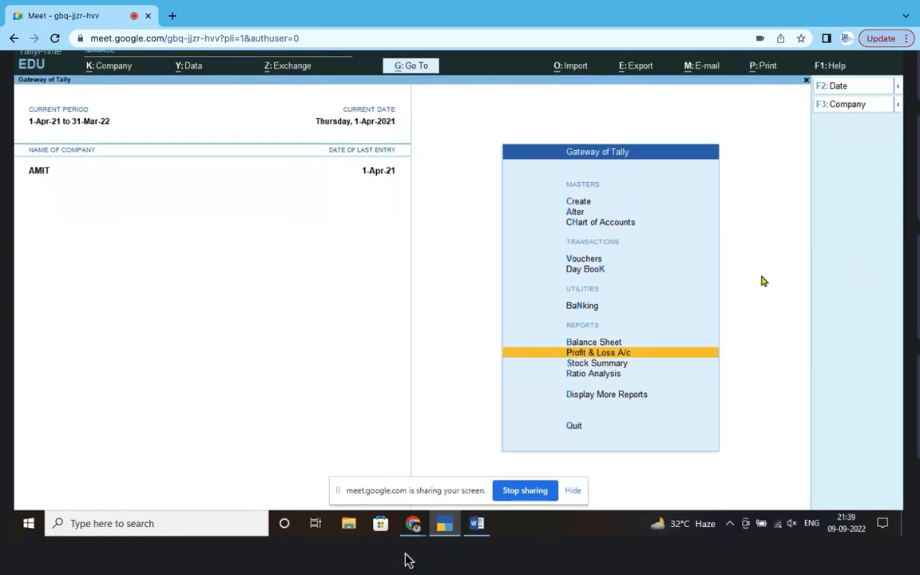
Turn on the meeting camera
{"action": "mouse_move", "coordinate": [409, 559]}
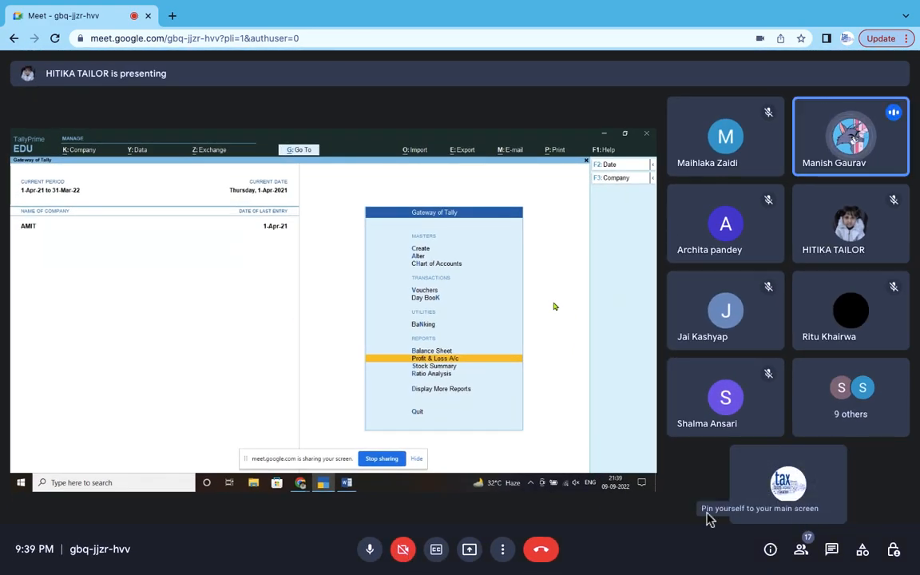
{"action": "left_click", "coordinate": [405, 551]}
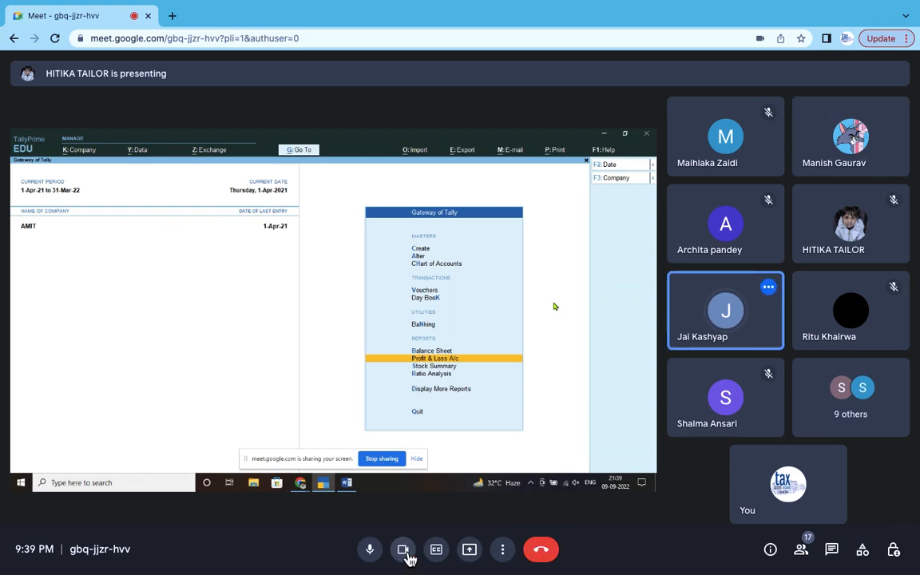